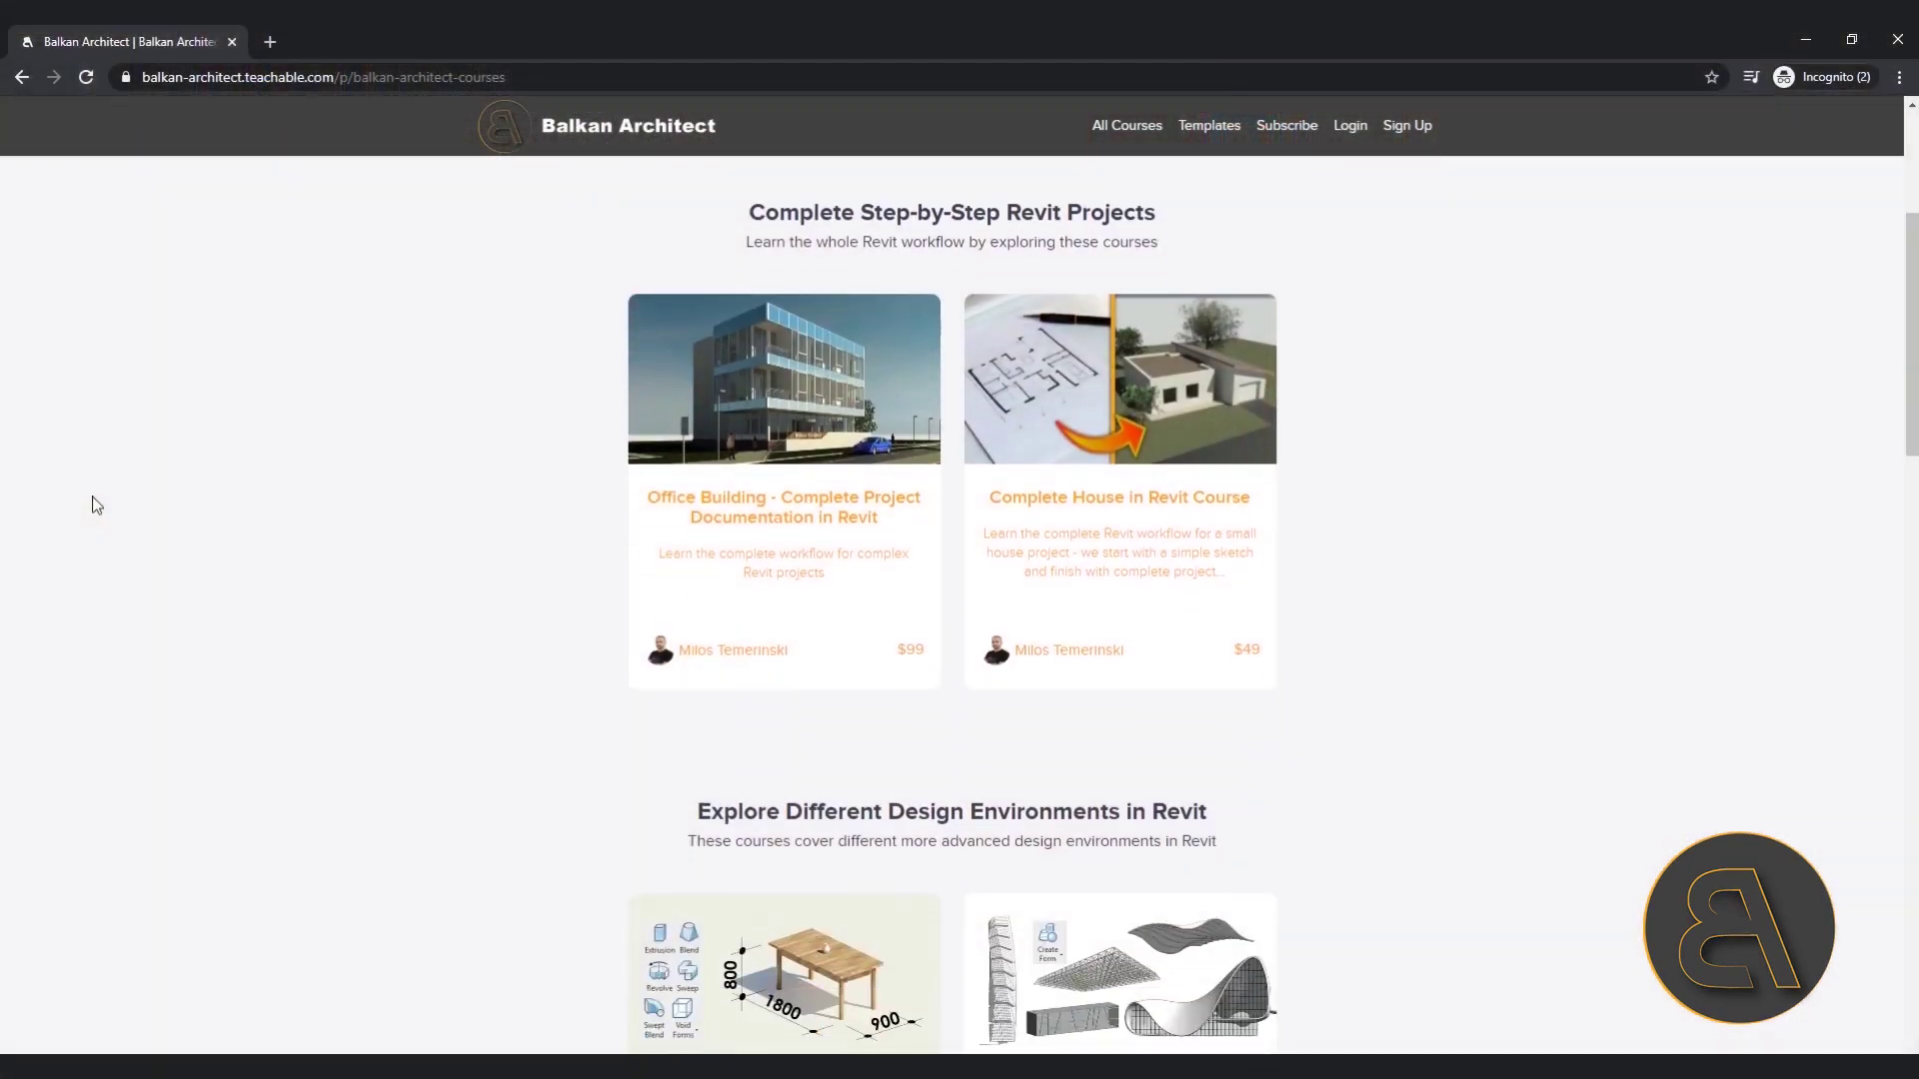
scroll(97, 504, "down", 8)
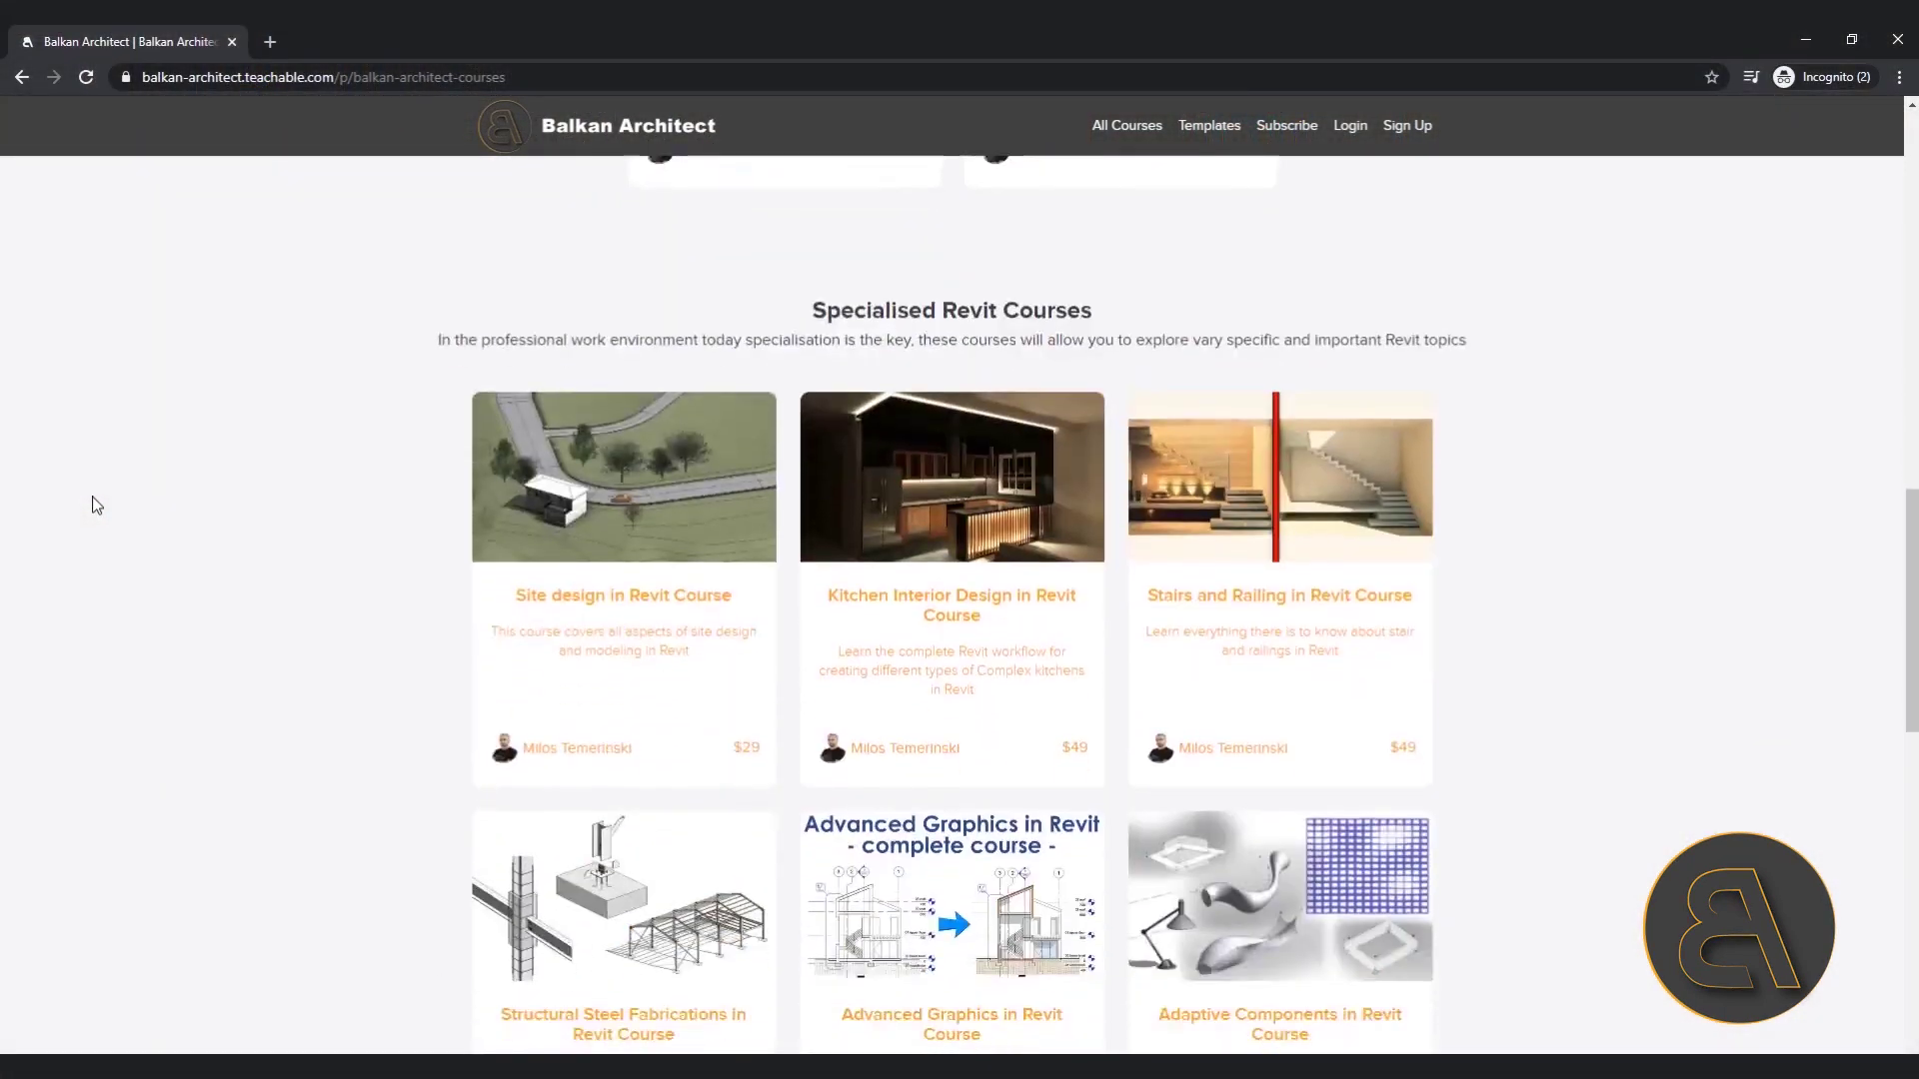
scroll(97, 502, "down", 9)
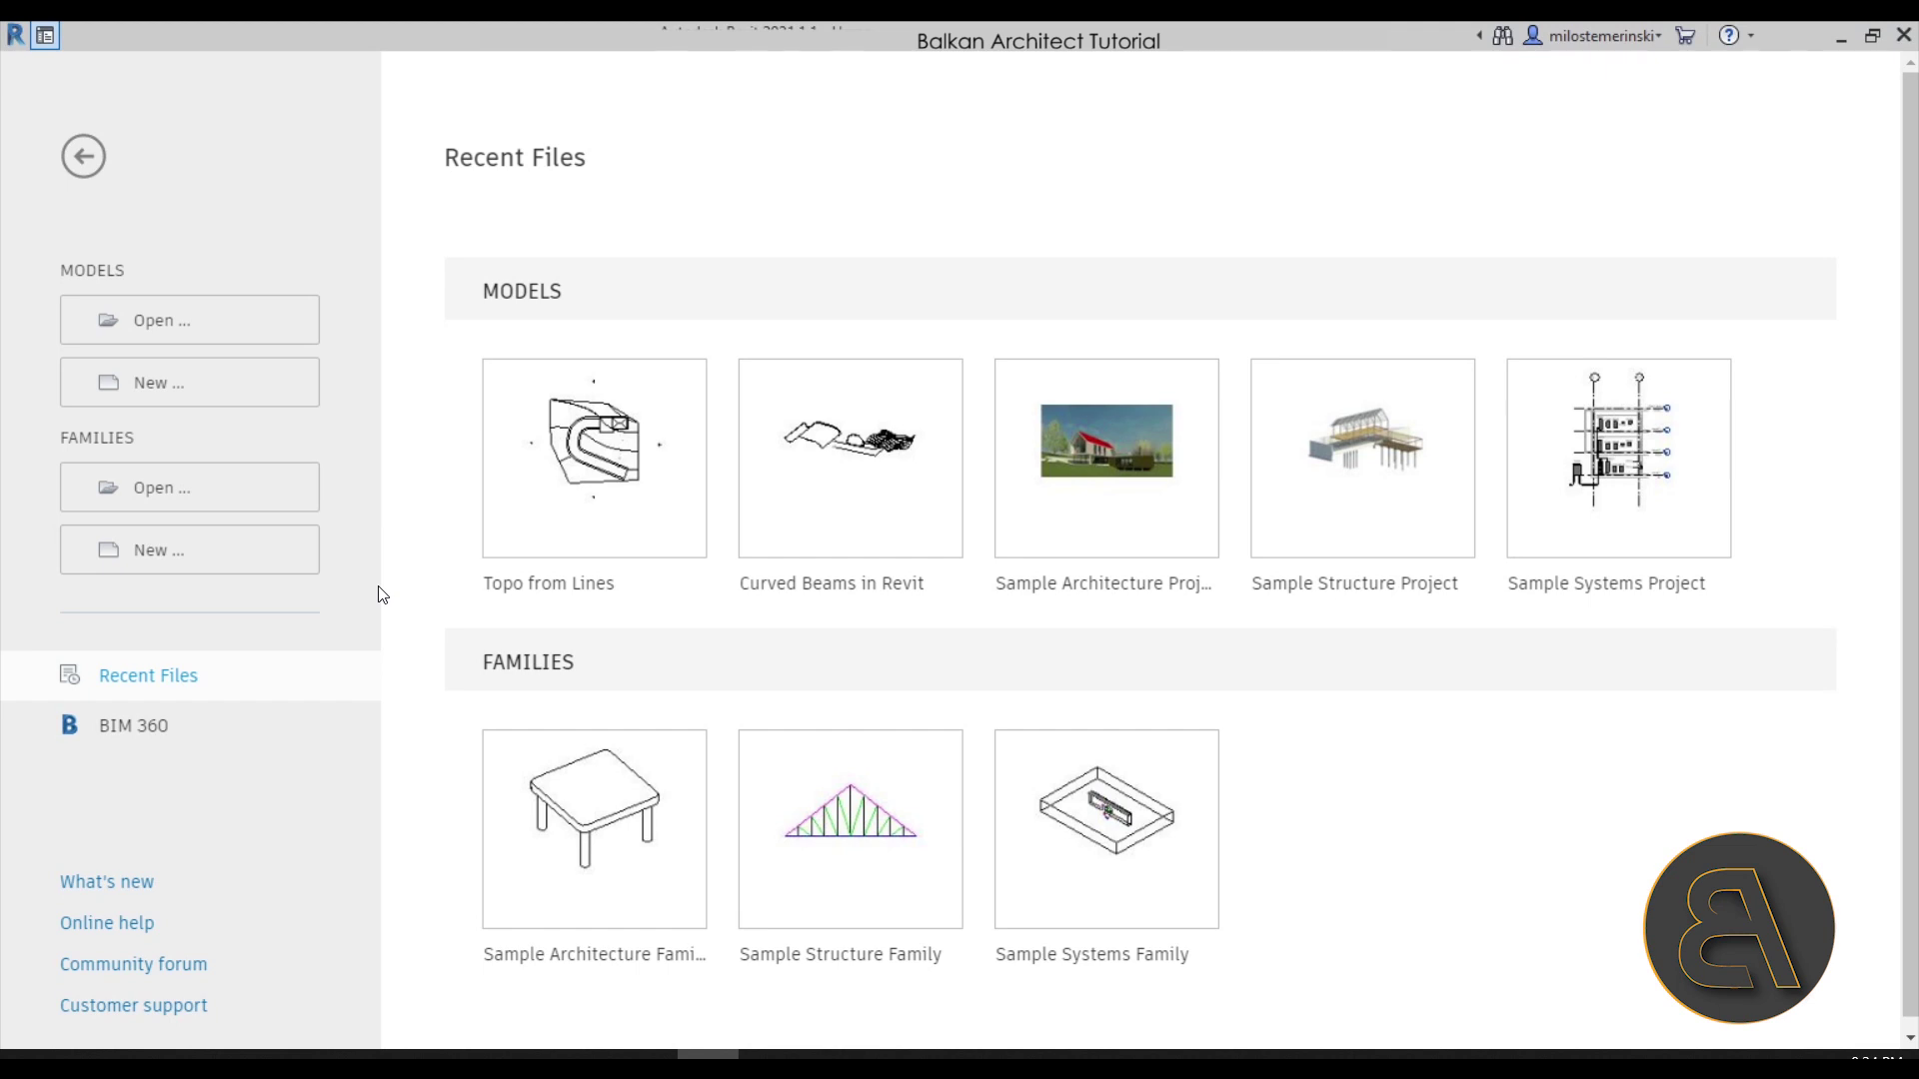
left_click(47, 37)
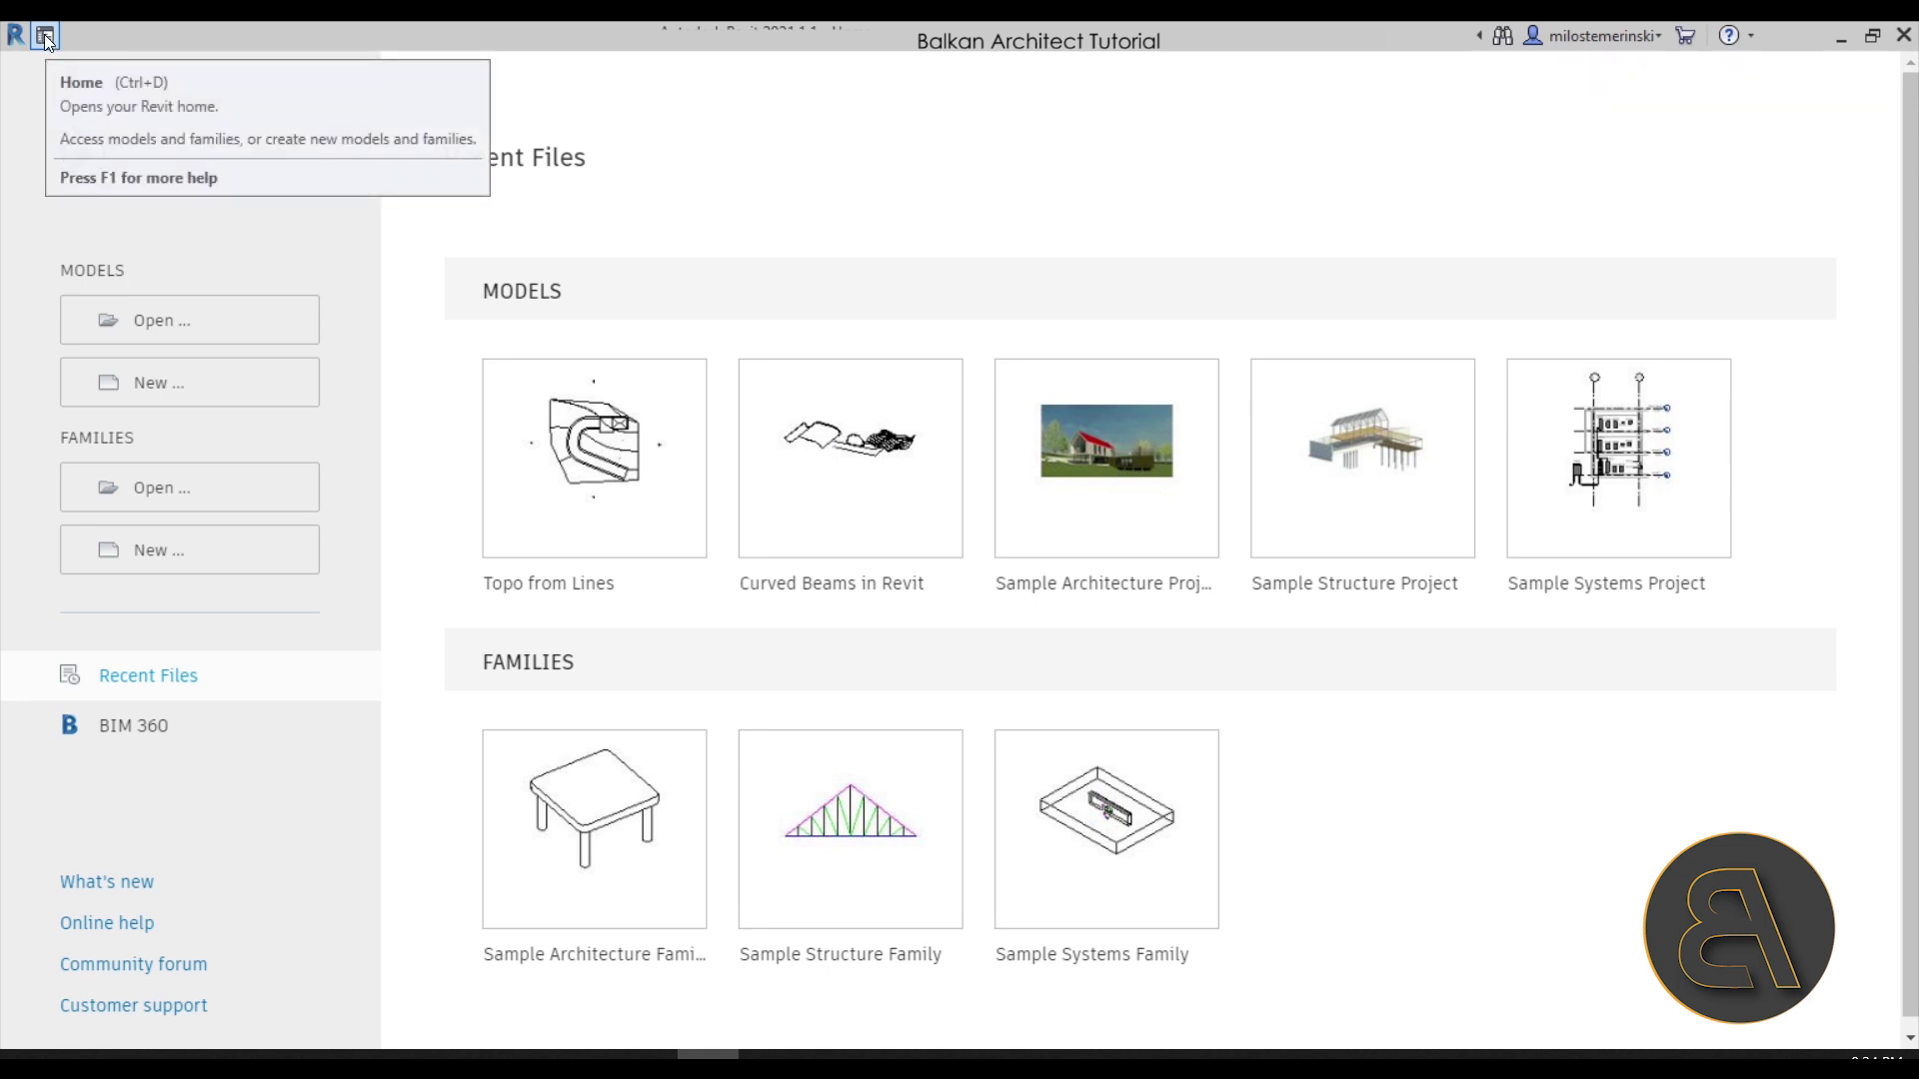
left_click(44, 34)
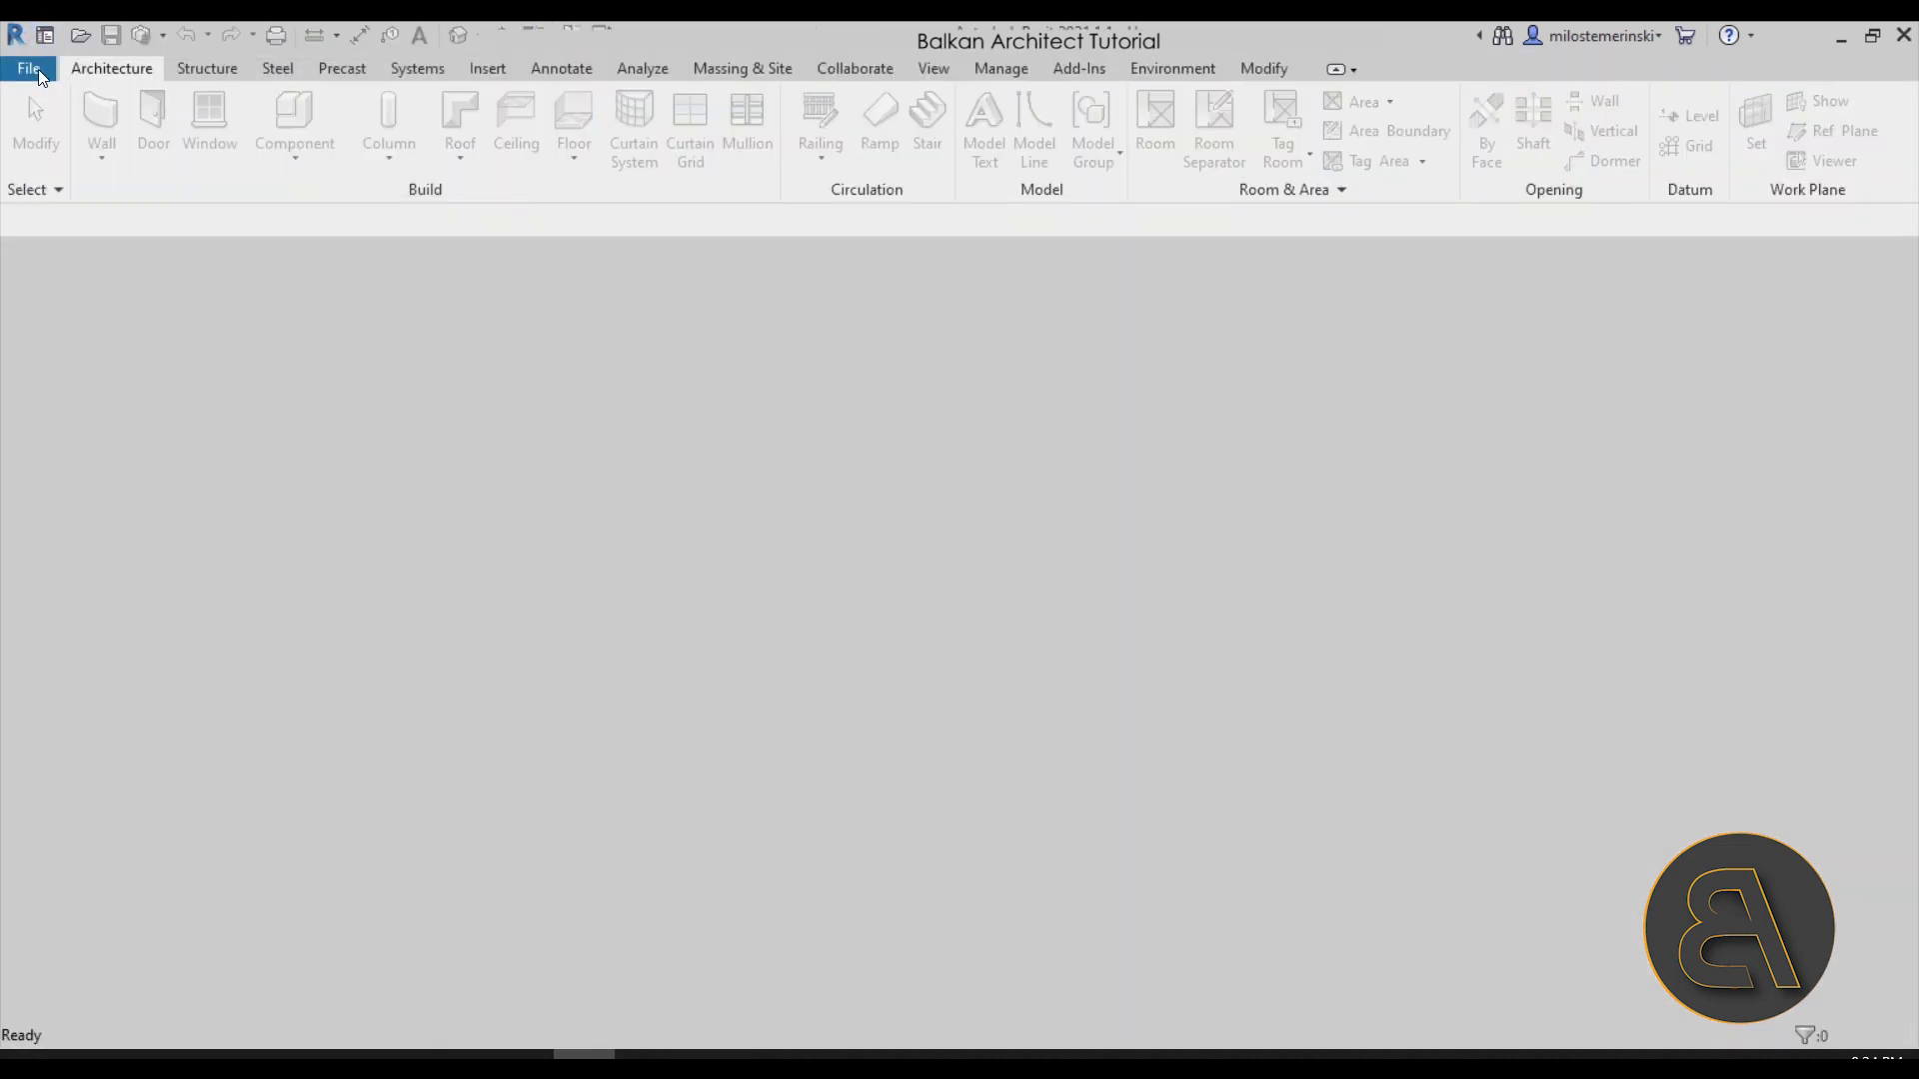
left_click(29, 68)
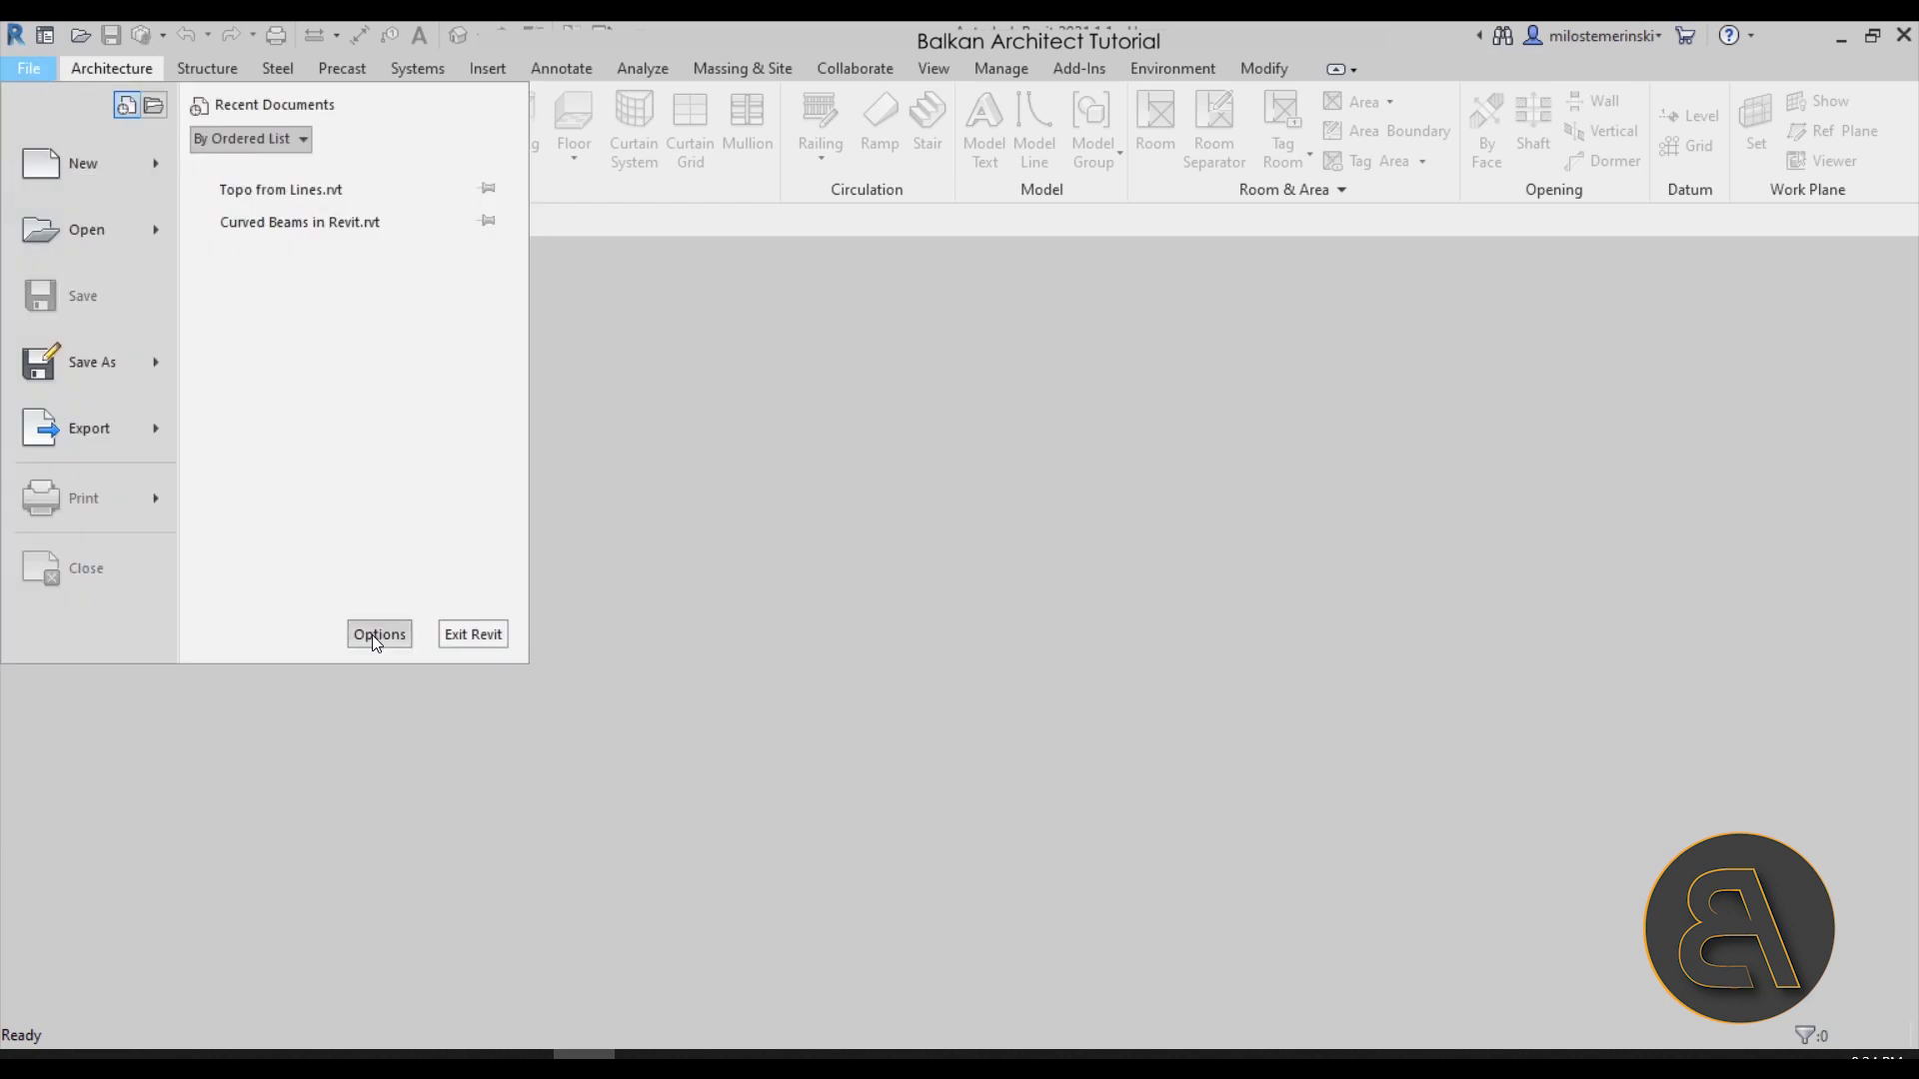
left_click(44, 34)
left_click(43, 34)
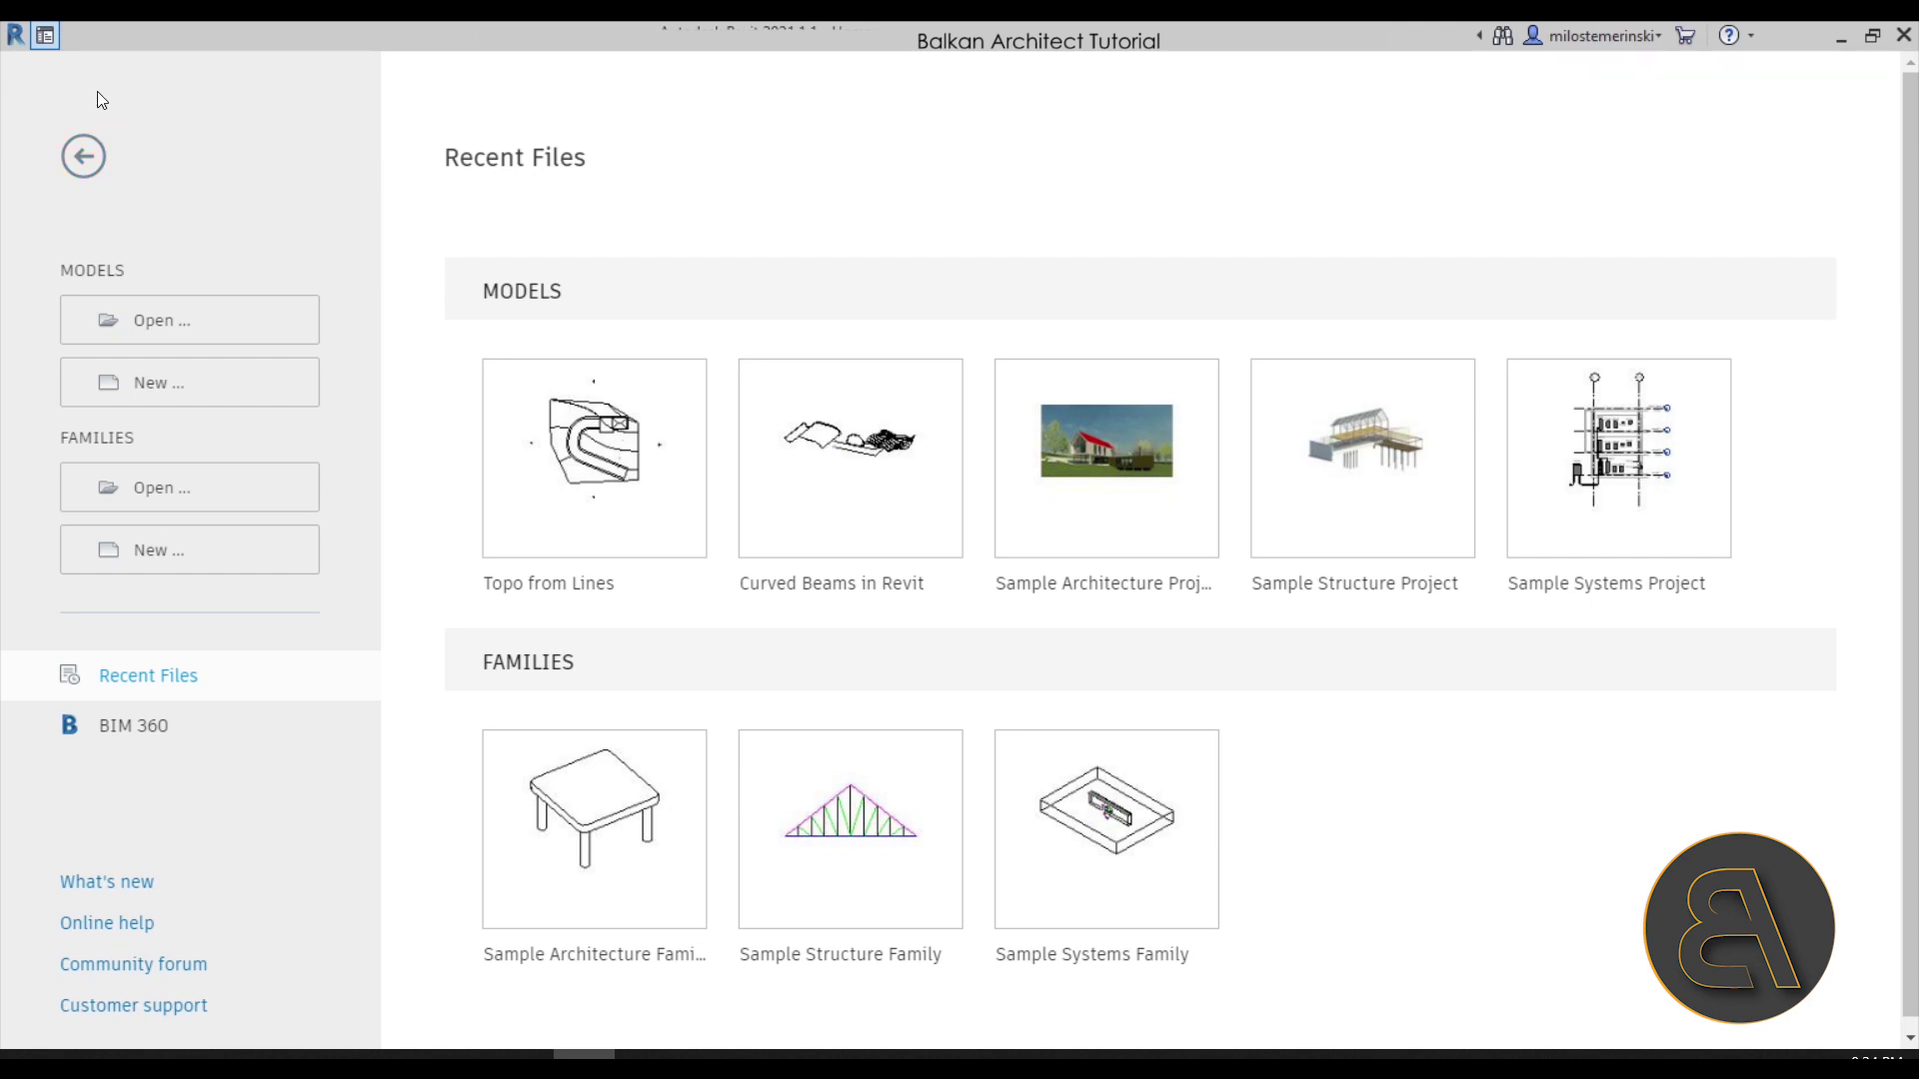
Leave the home screen and open the Options dialog, moving it to a convenient place over the workspace
left_click(44, 44)
left_click(30, 69)
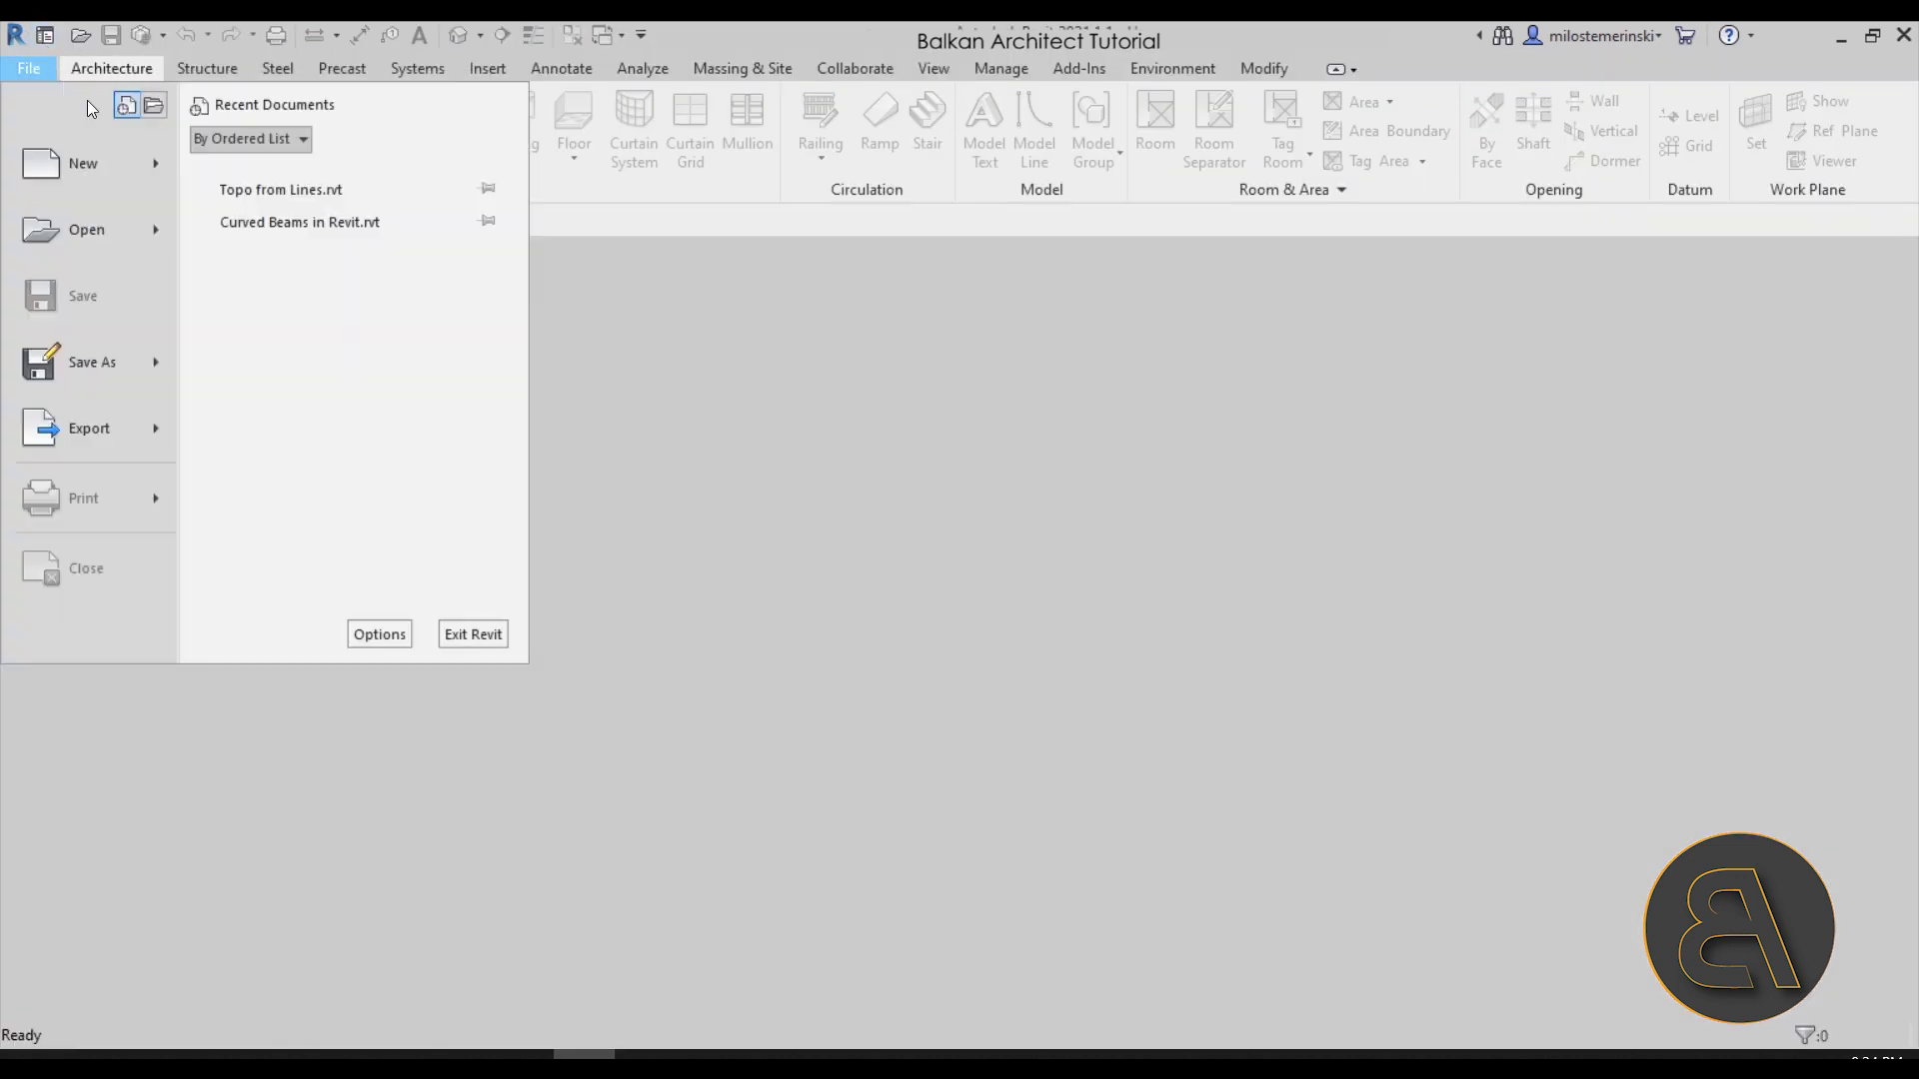
left_click(381, 633)
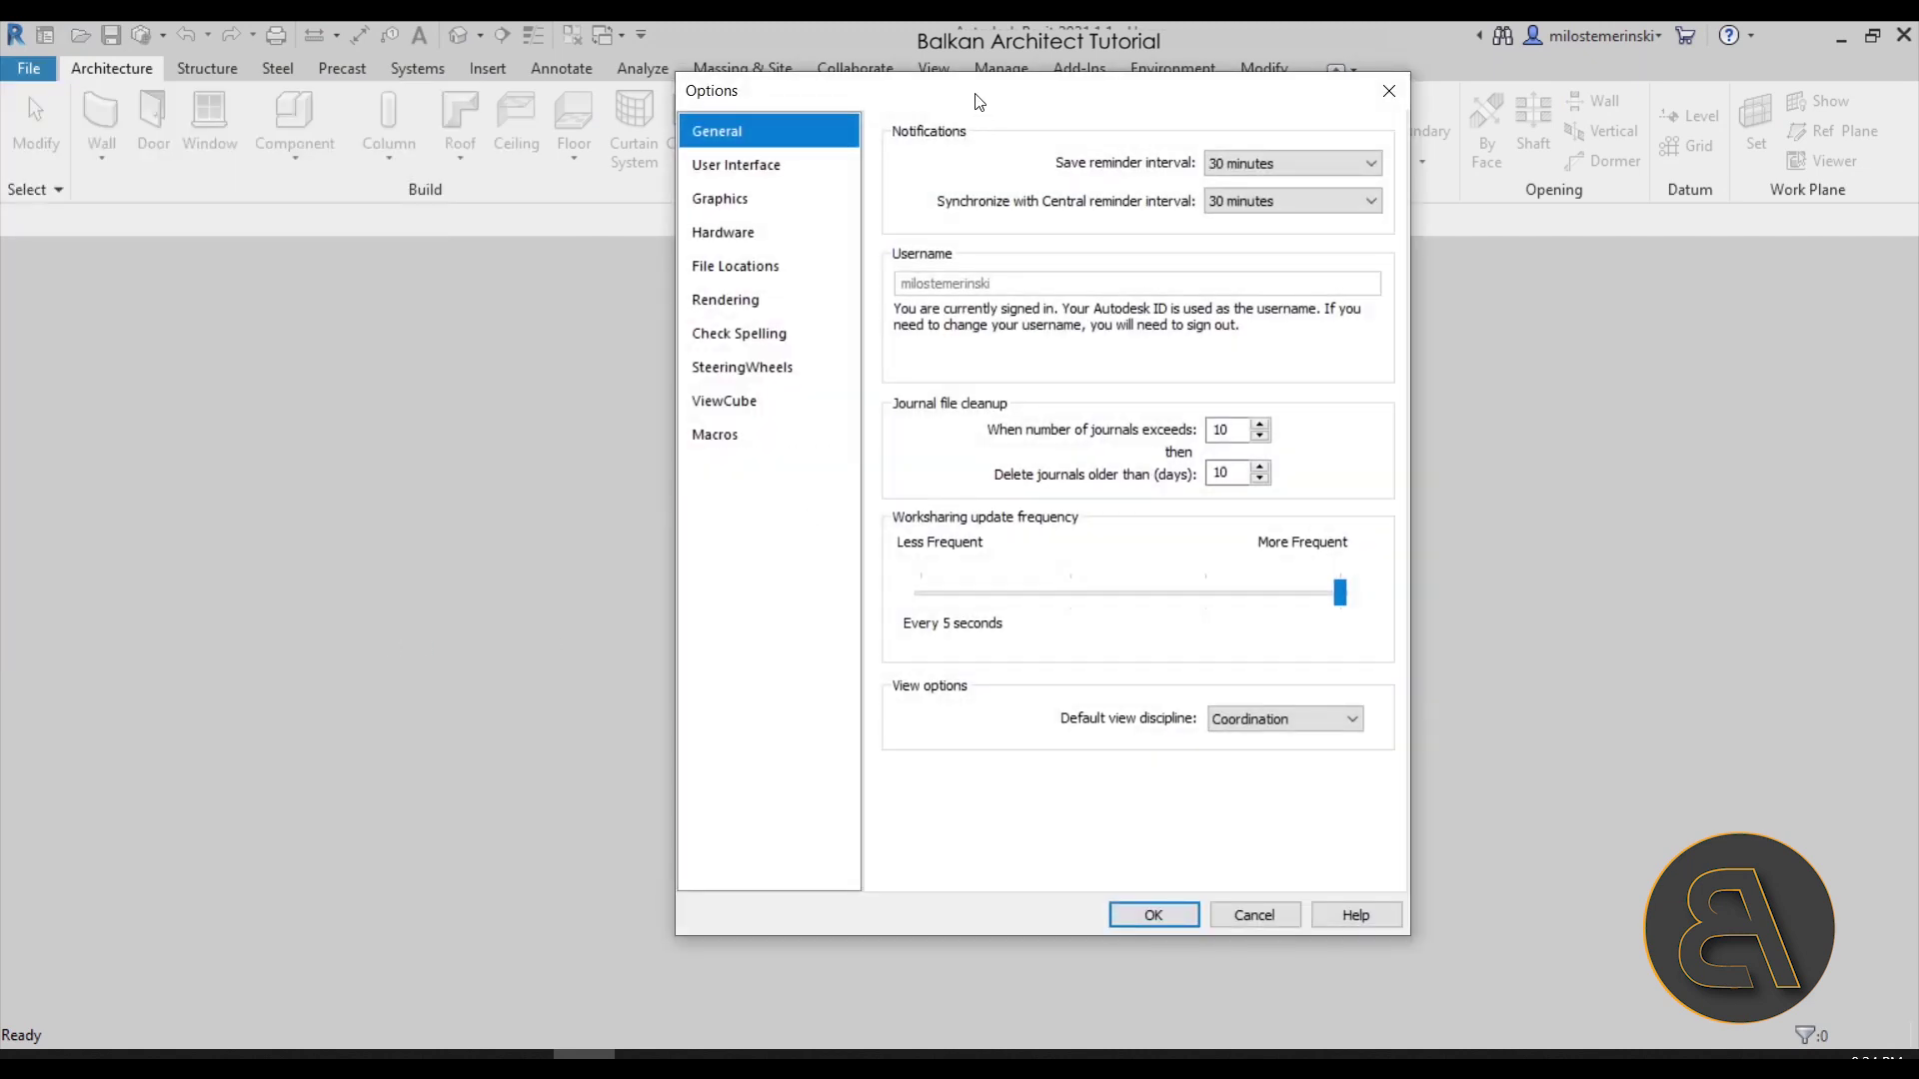
left_click_drag(969, 103, 776, 156)
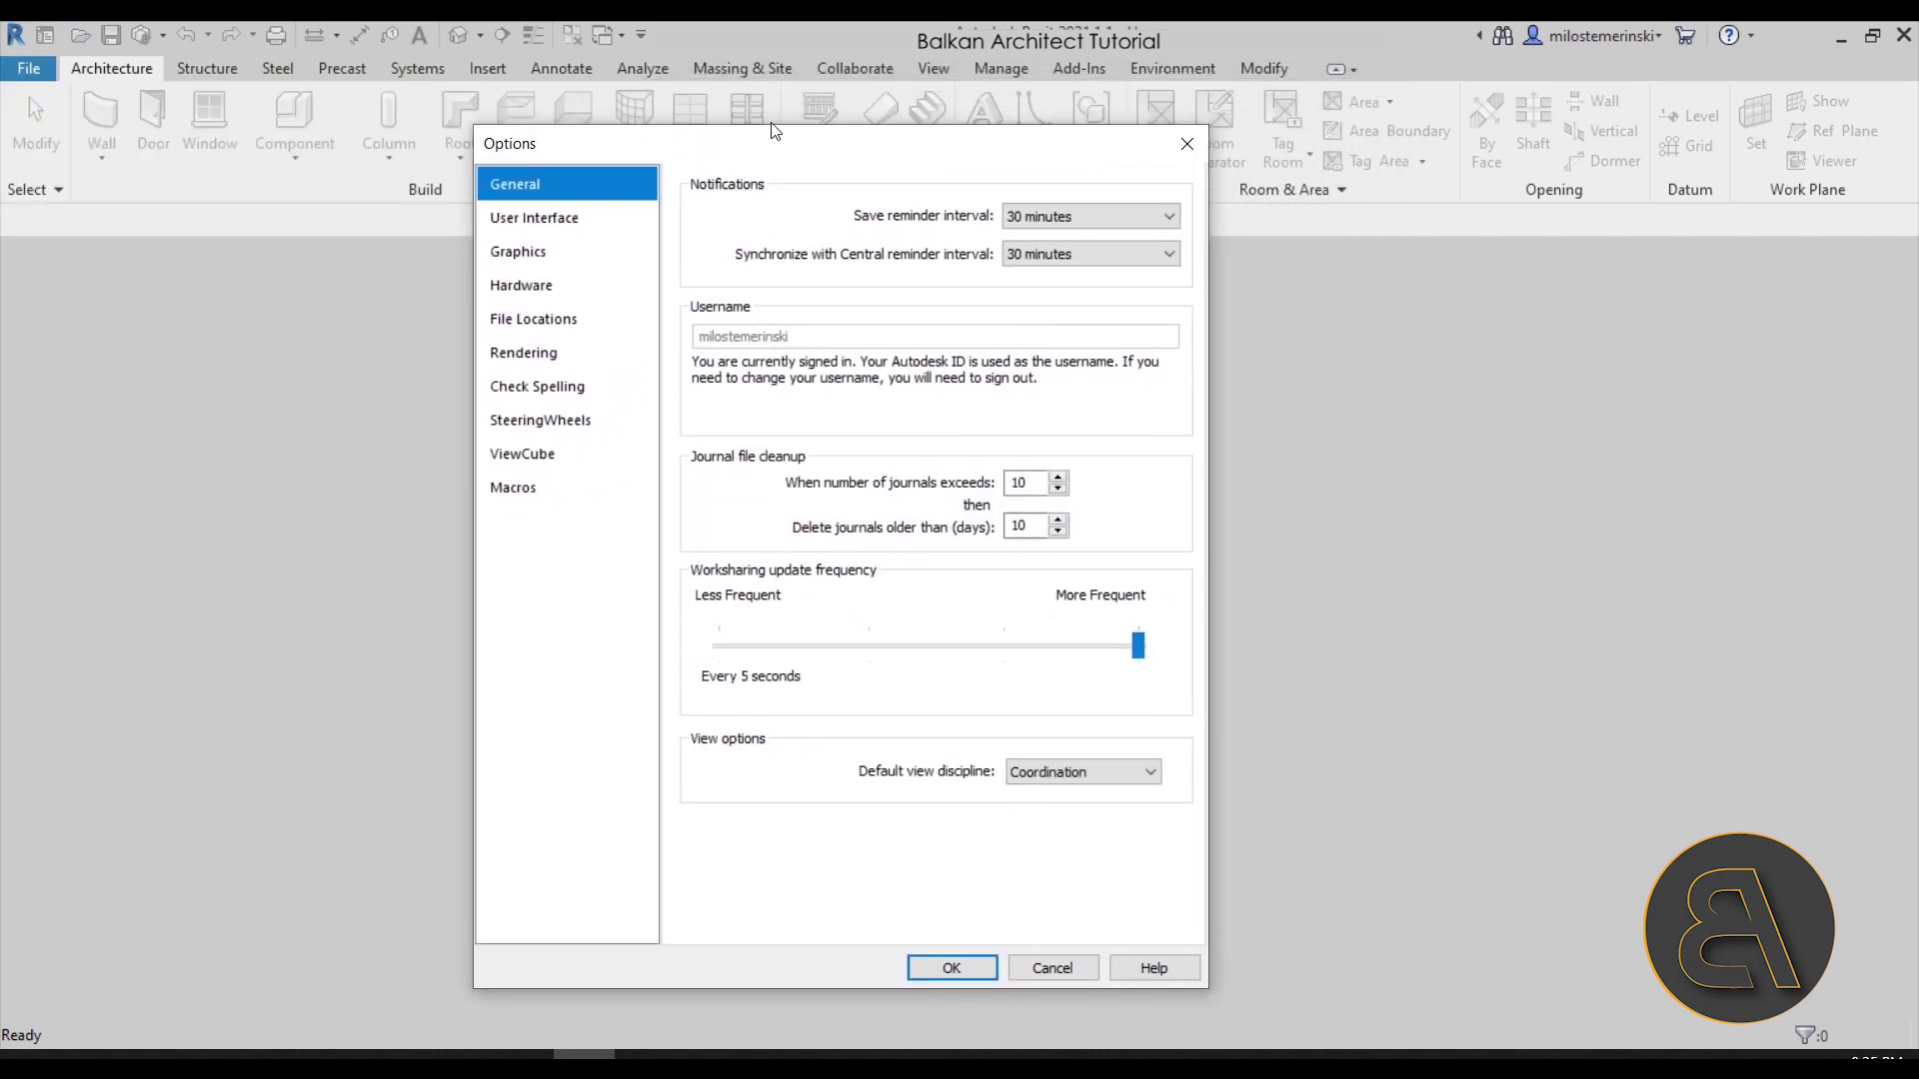
left_click(536, 320)
left_click_drag(693, 160, 688, 155)
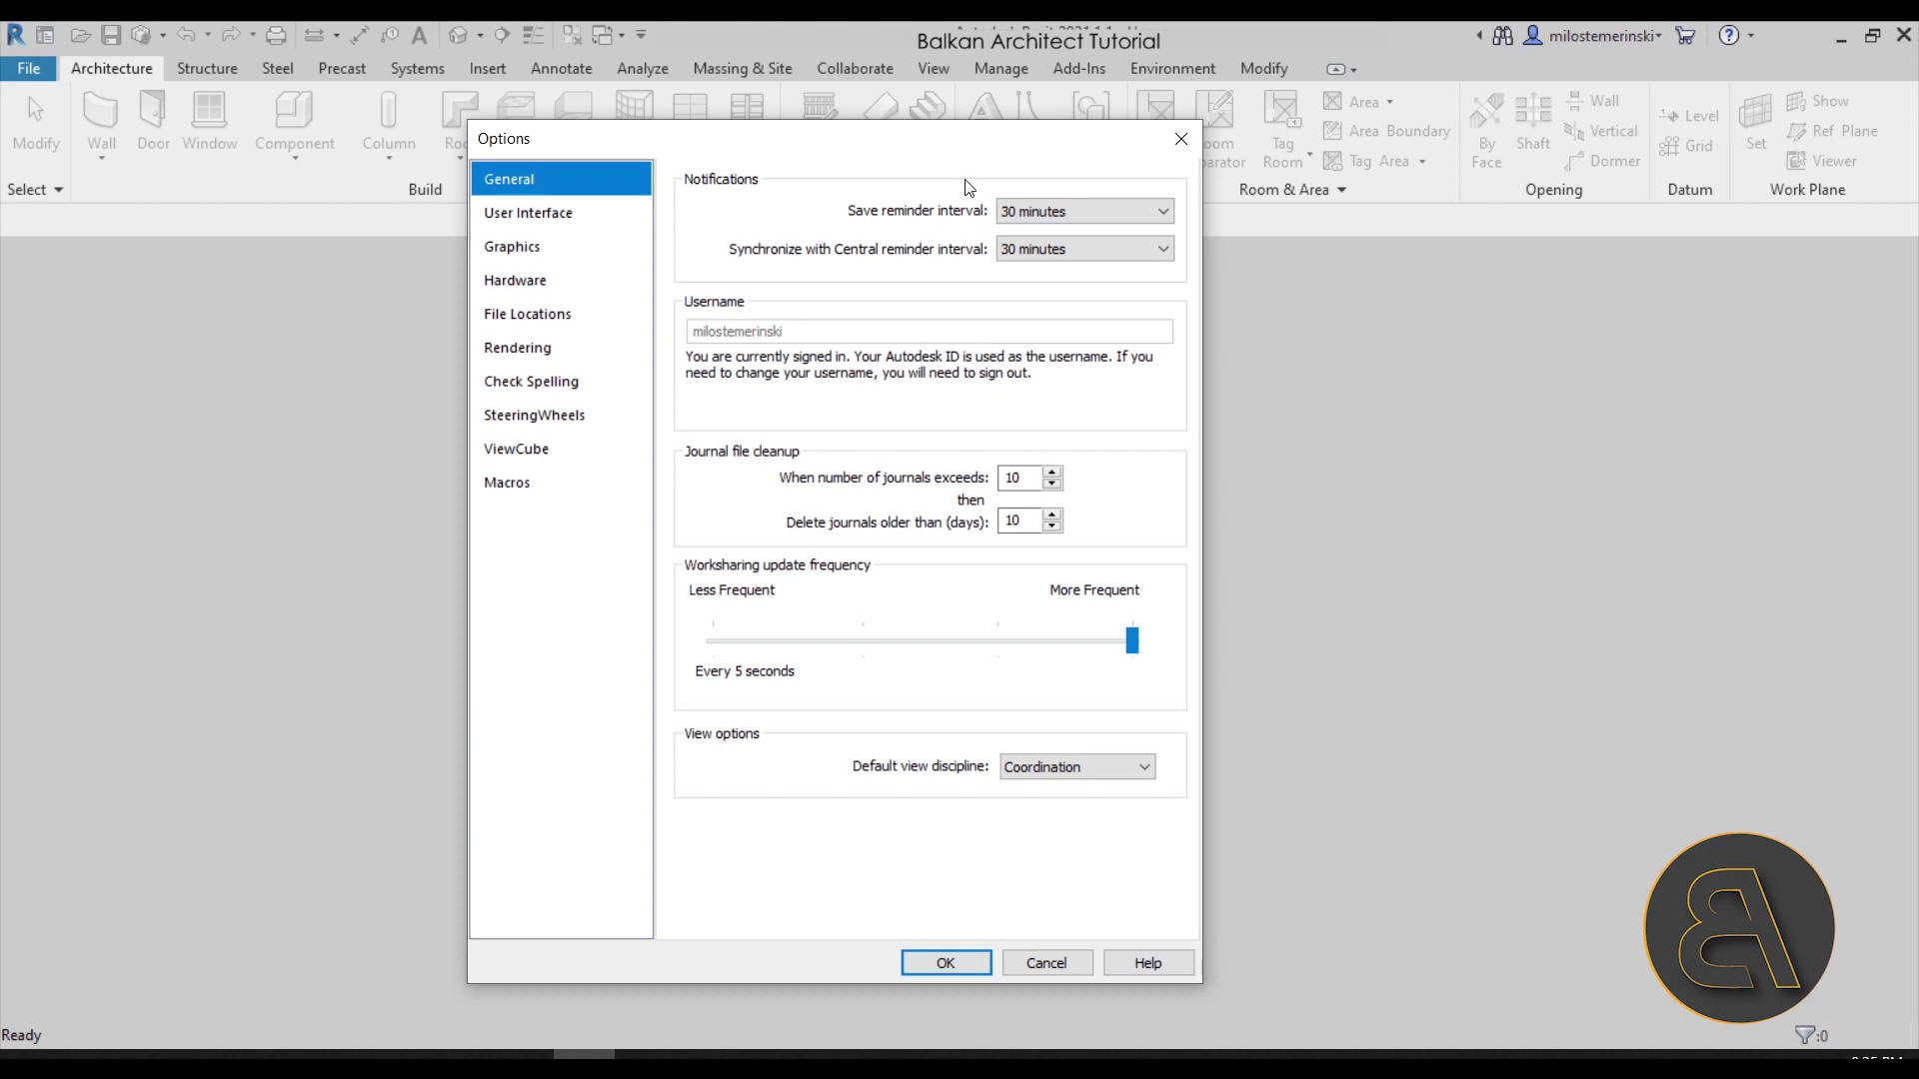
Set the save reminder interval to One hour and check the choices for the Synchronize with Central reminder
left_click(1069, 210)
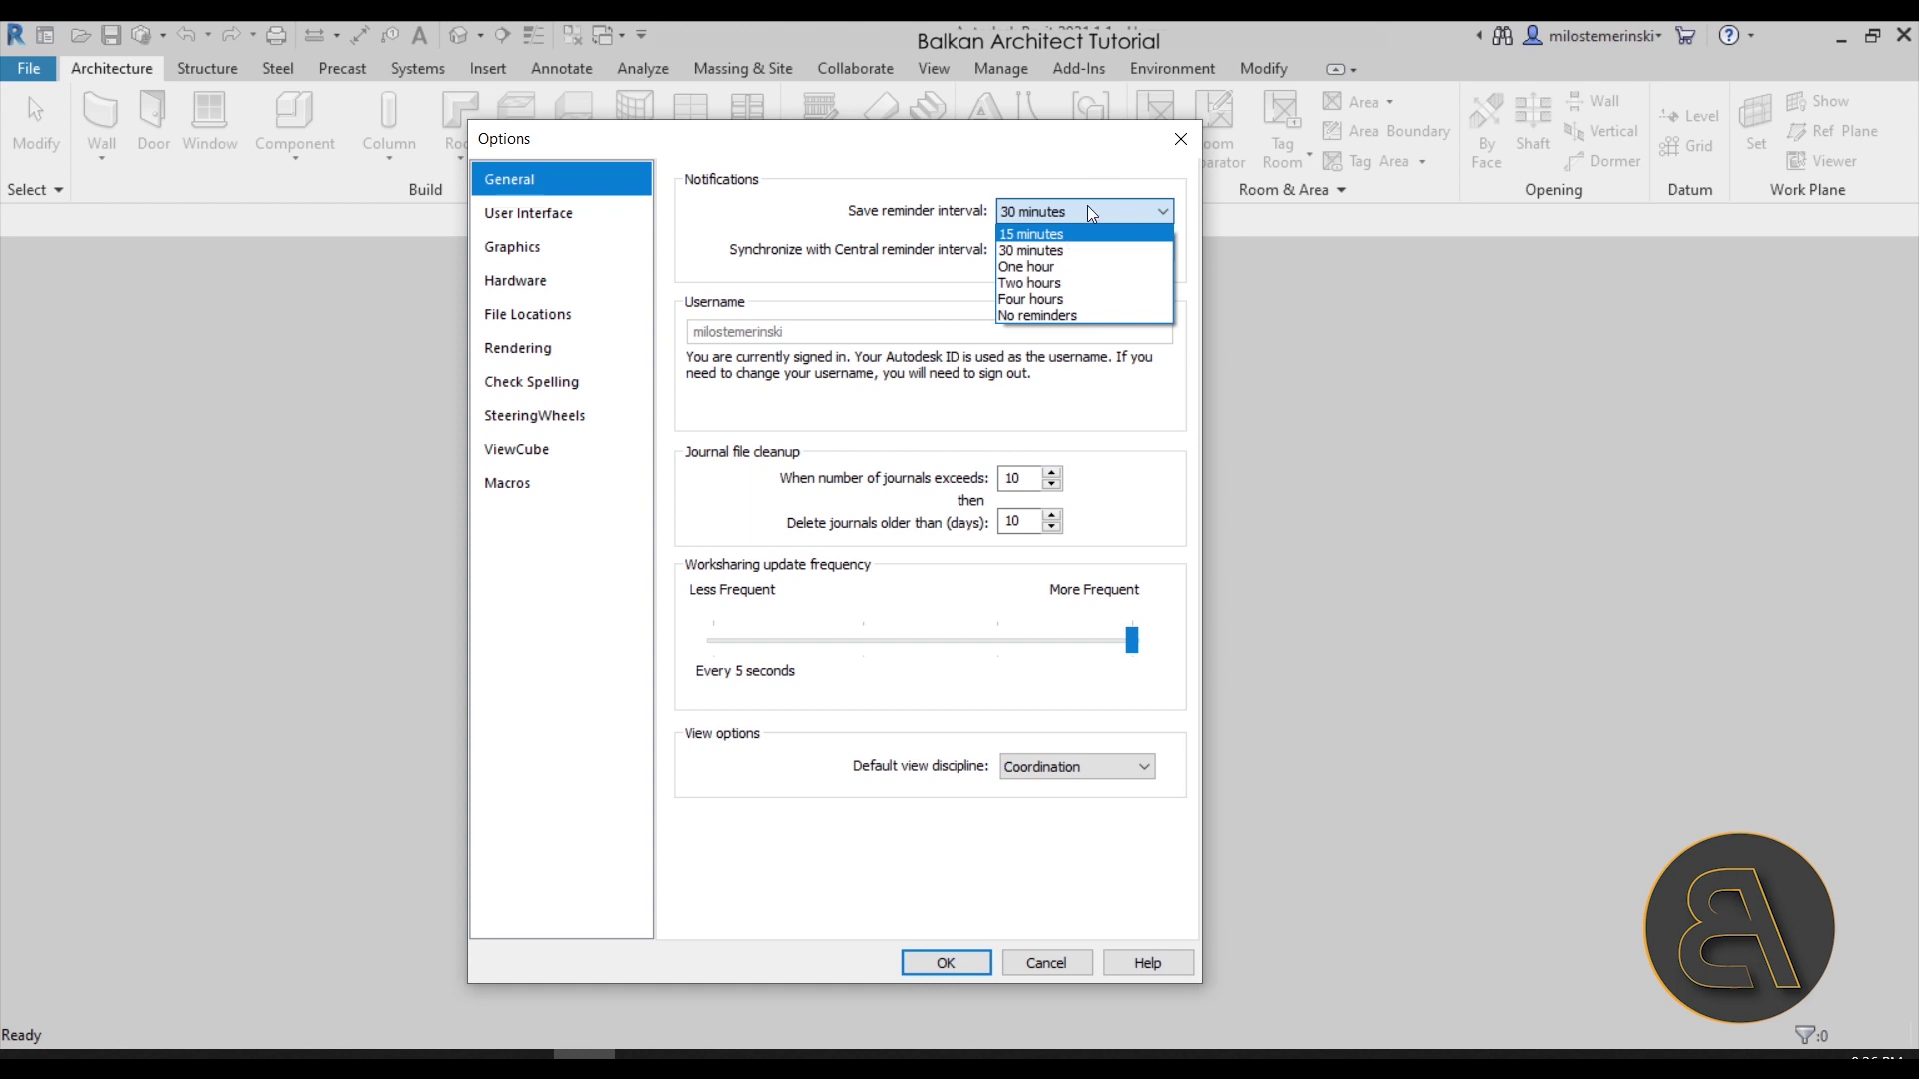
left_click(1044, 274)
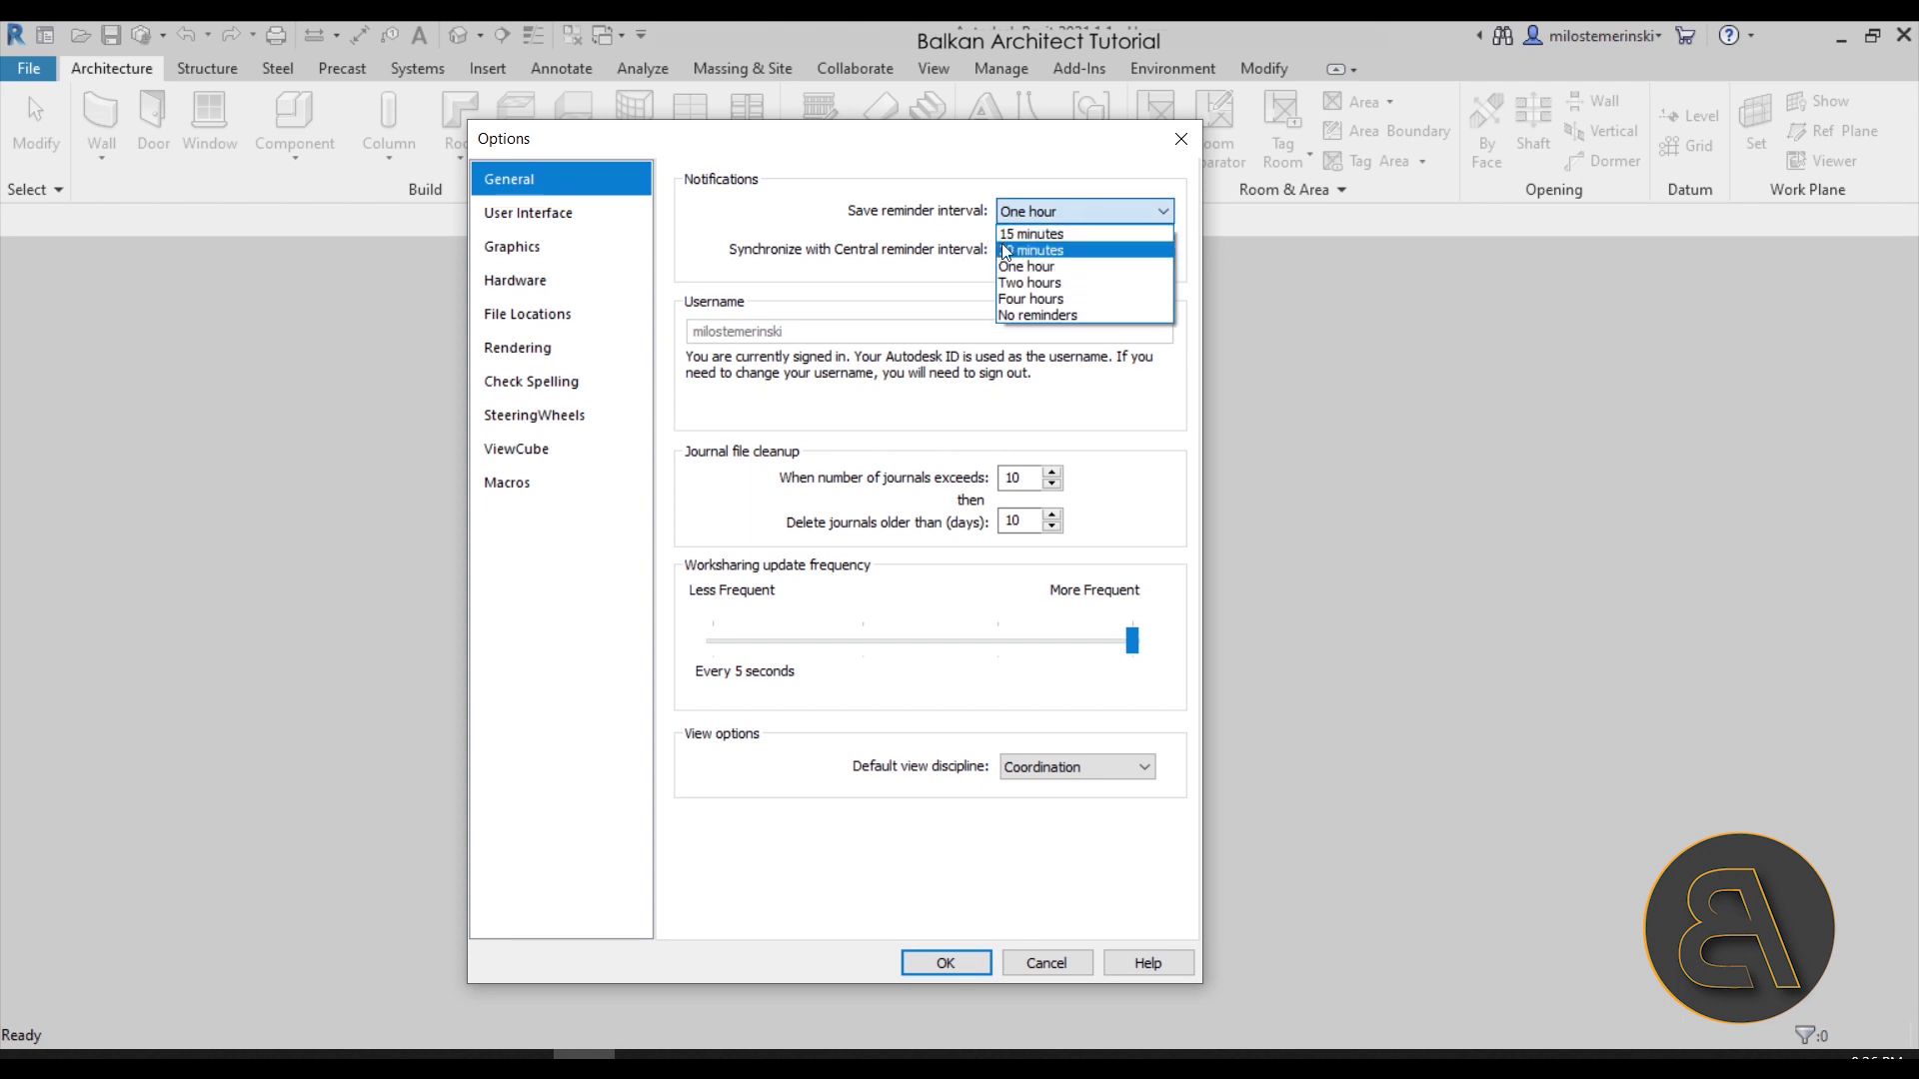
left_click(963, 238)
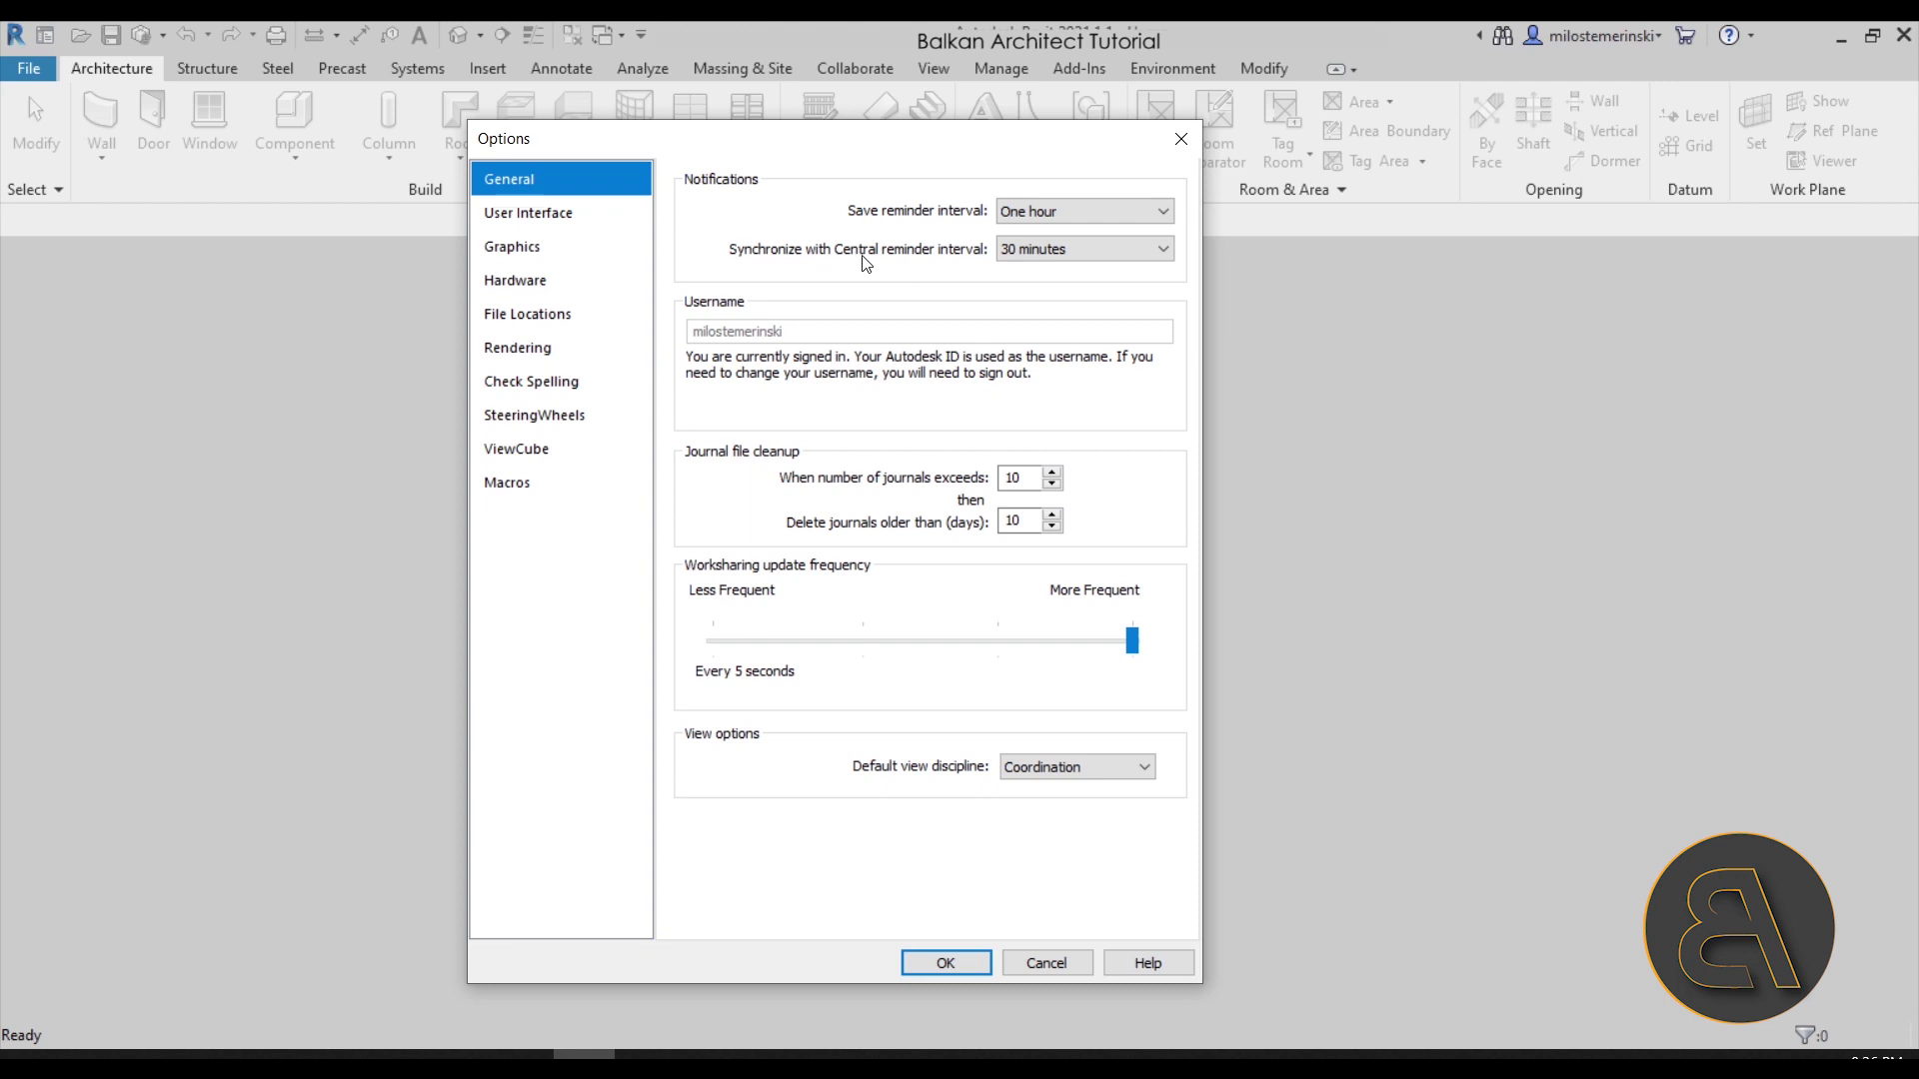
left_click(1029, 249)
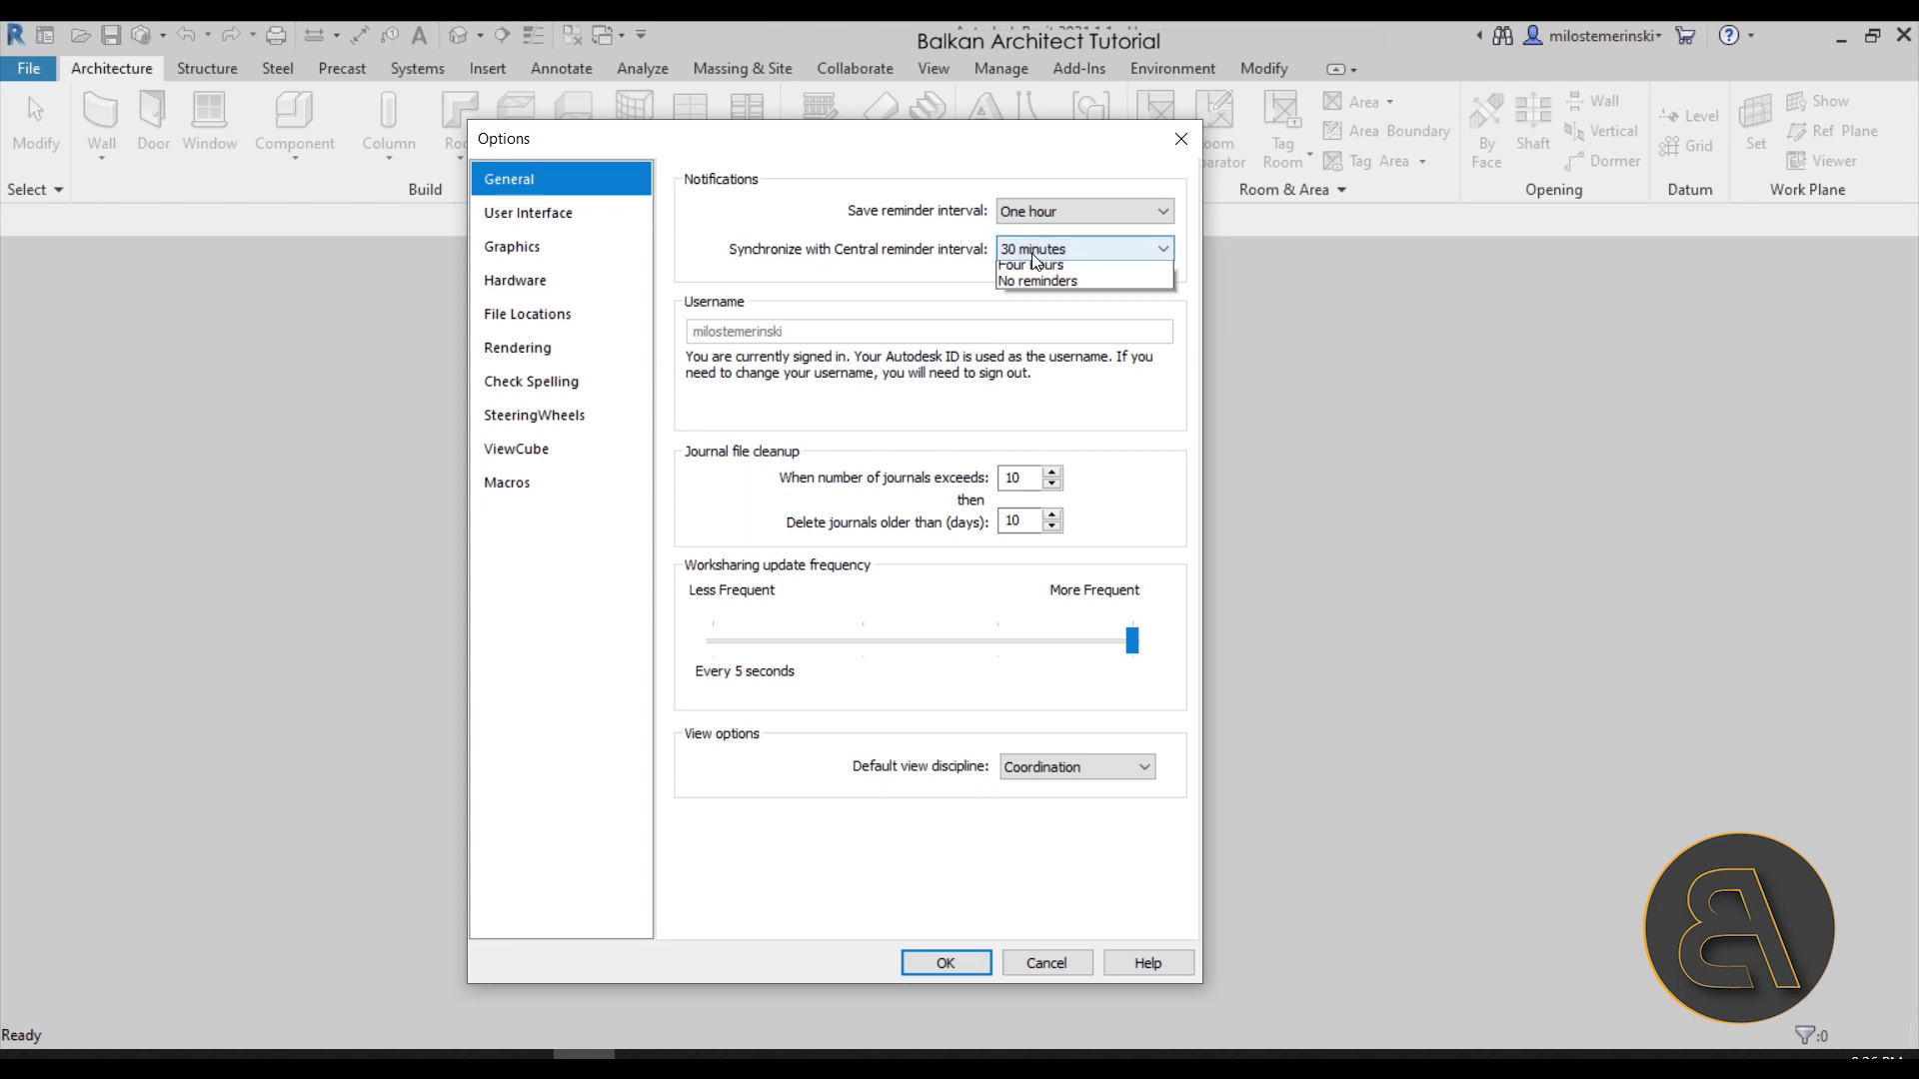
left_click(947, 285)
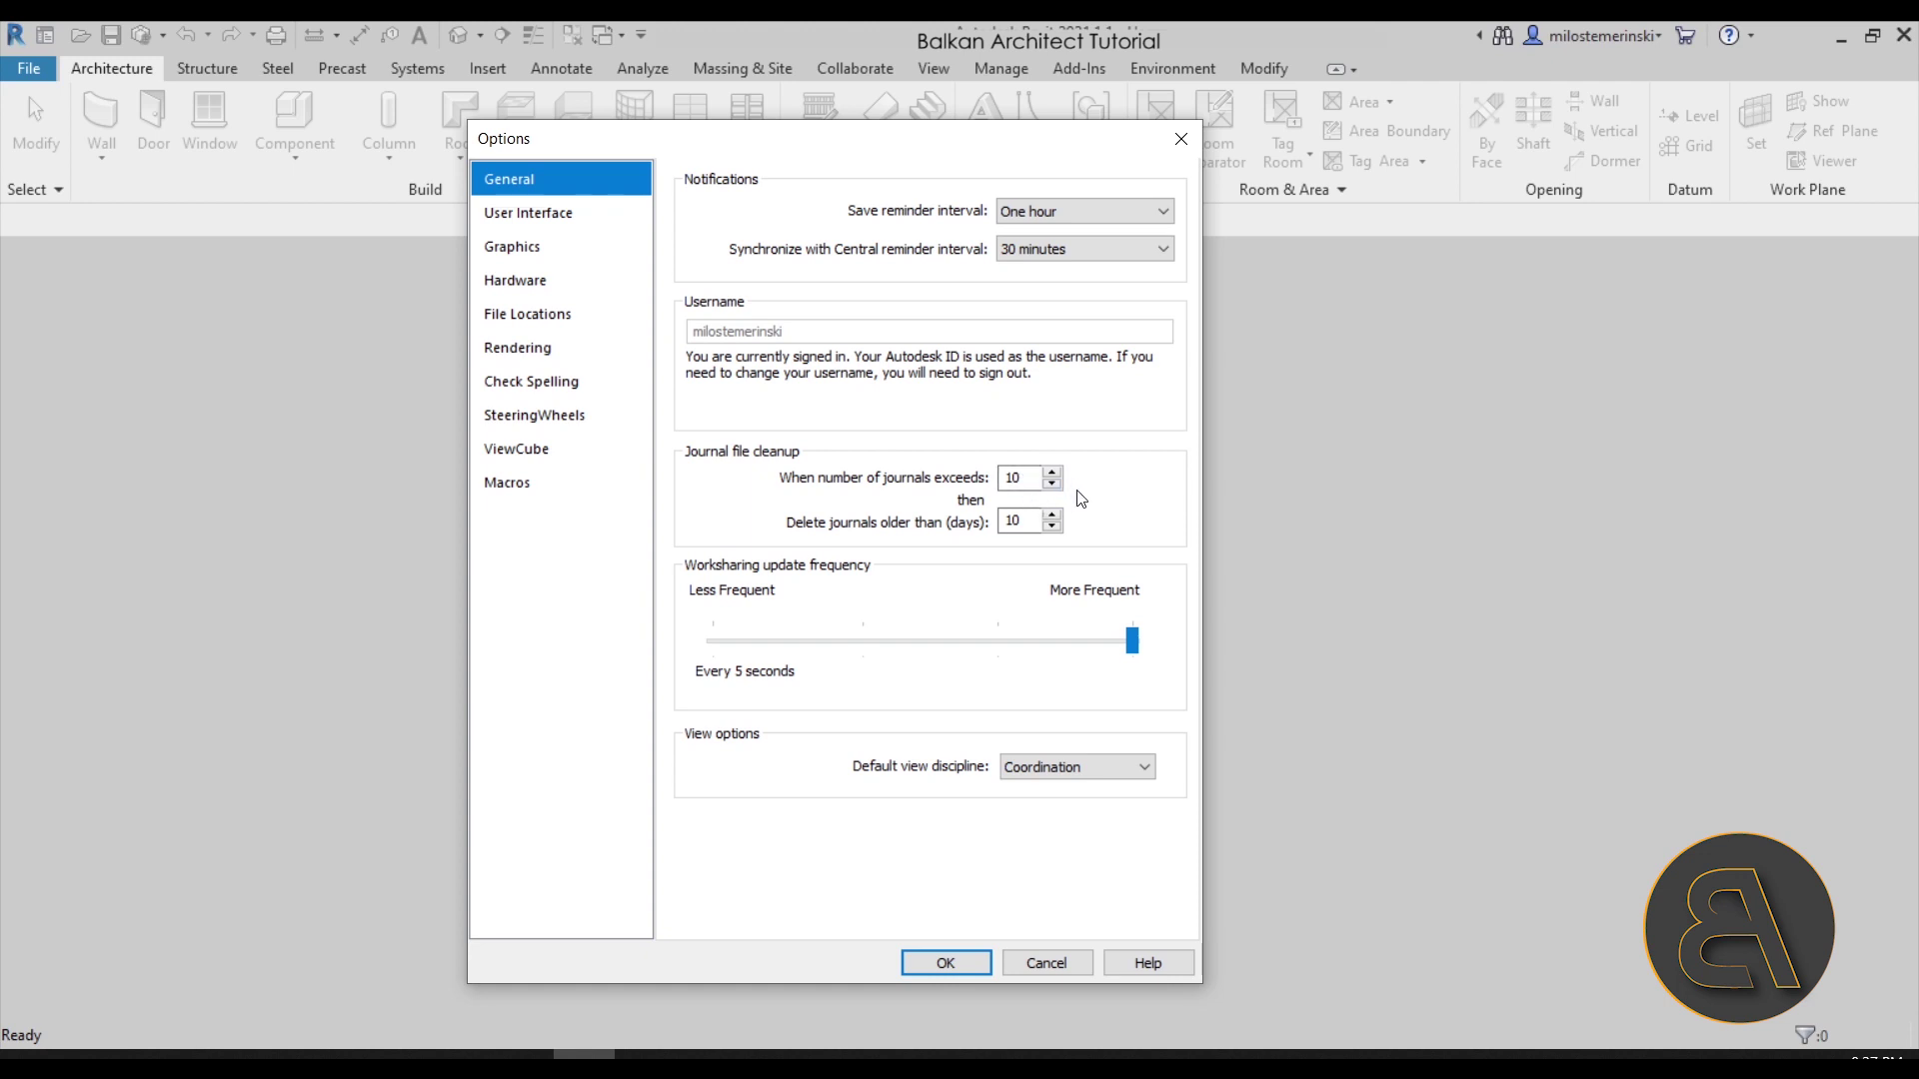
Set the journal file cleanup to apply when the number of journals exceeds 5
double_click(1018, 478)
left_click(1023, 483)
double_click(1015, 479)
type("5")
Review the list of tools and analyses in the User Interface options
left_click(527, 216)
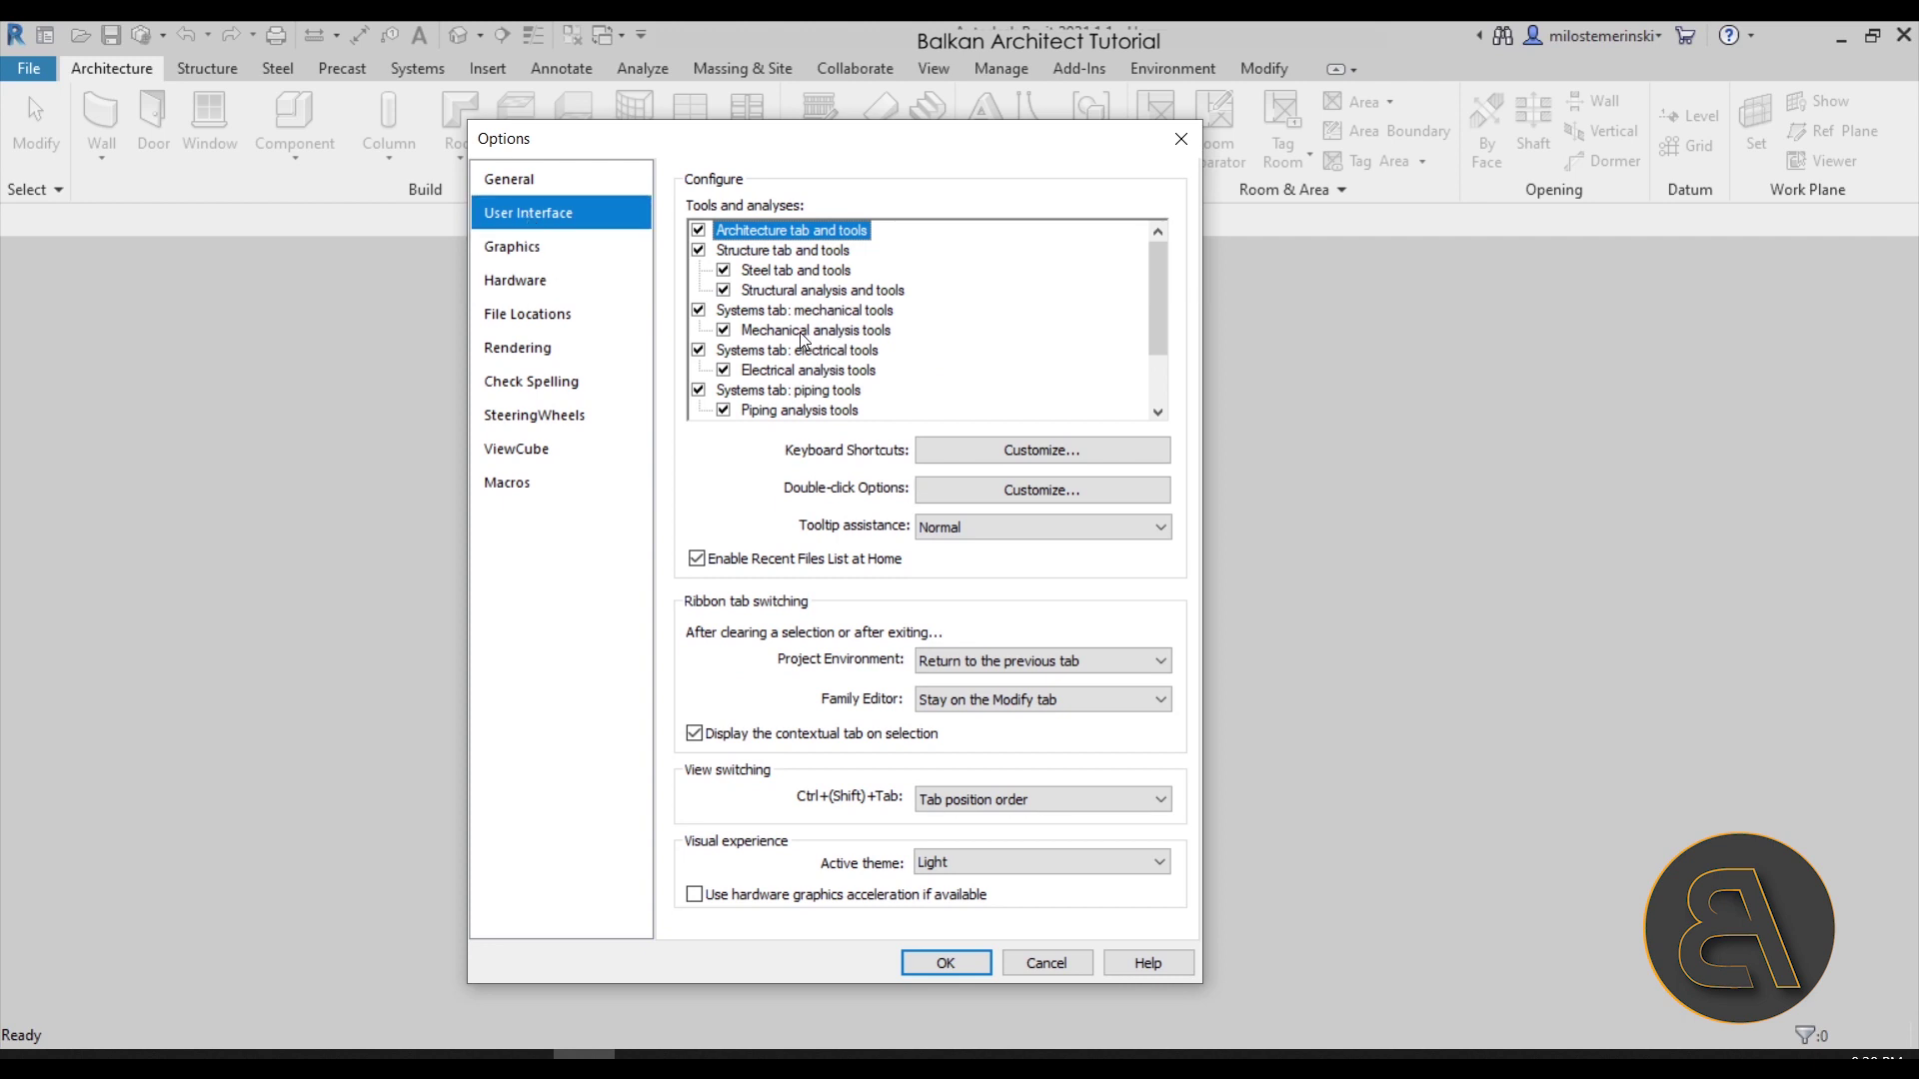
scroll(800, 332, "down", 2)
scroll(800, 332, "up", 2)
Set the Alert color to Red in the Graphics options, with anti-aliasing controlled for each view
left_click(533, 257)
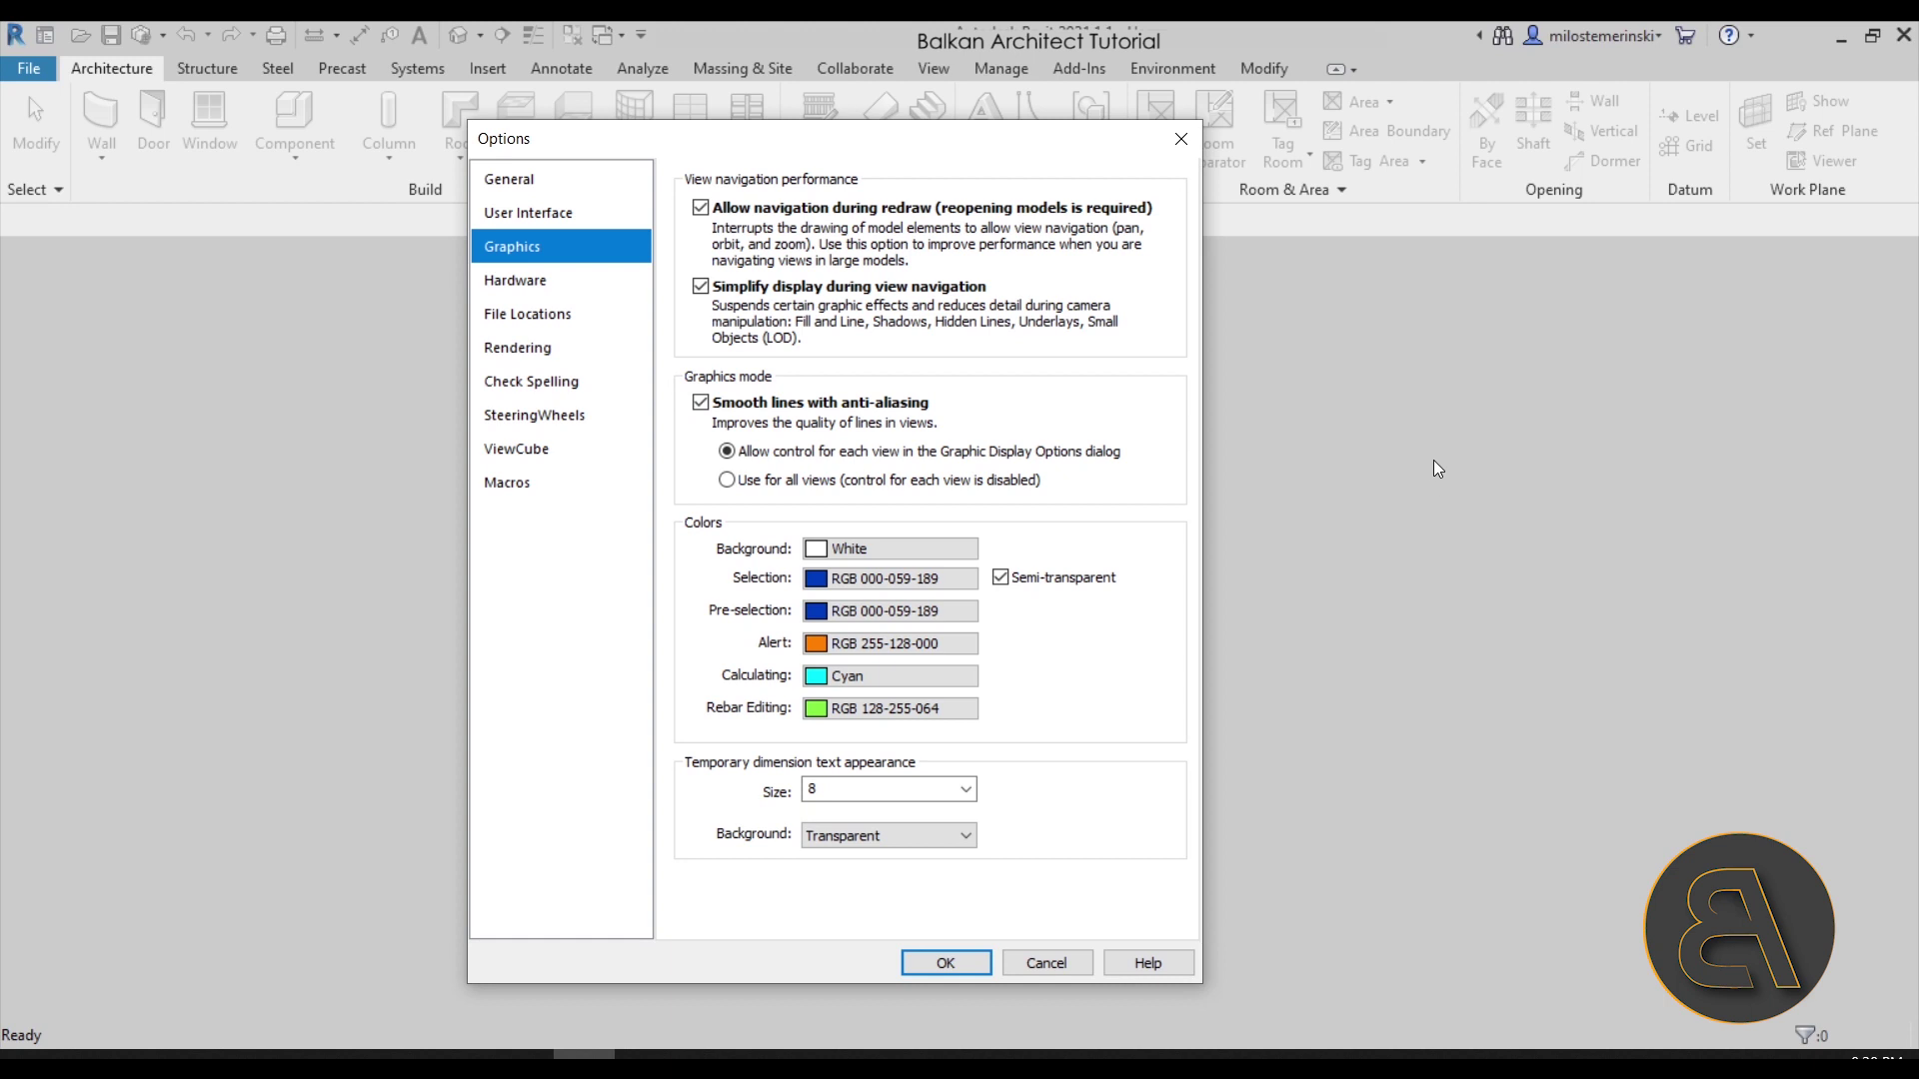
left_click(725, 482)
left_click(728, 452)
left_click(820, 651)
left_click(606, 584)
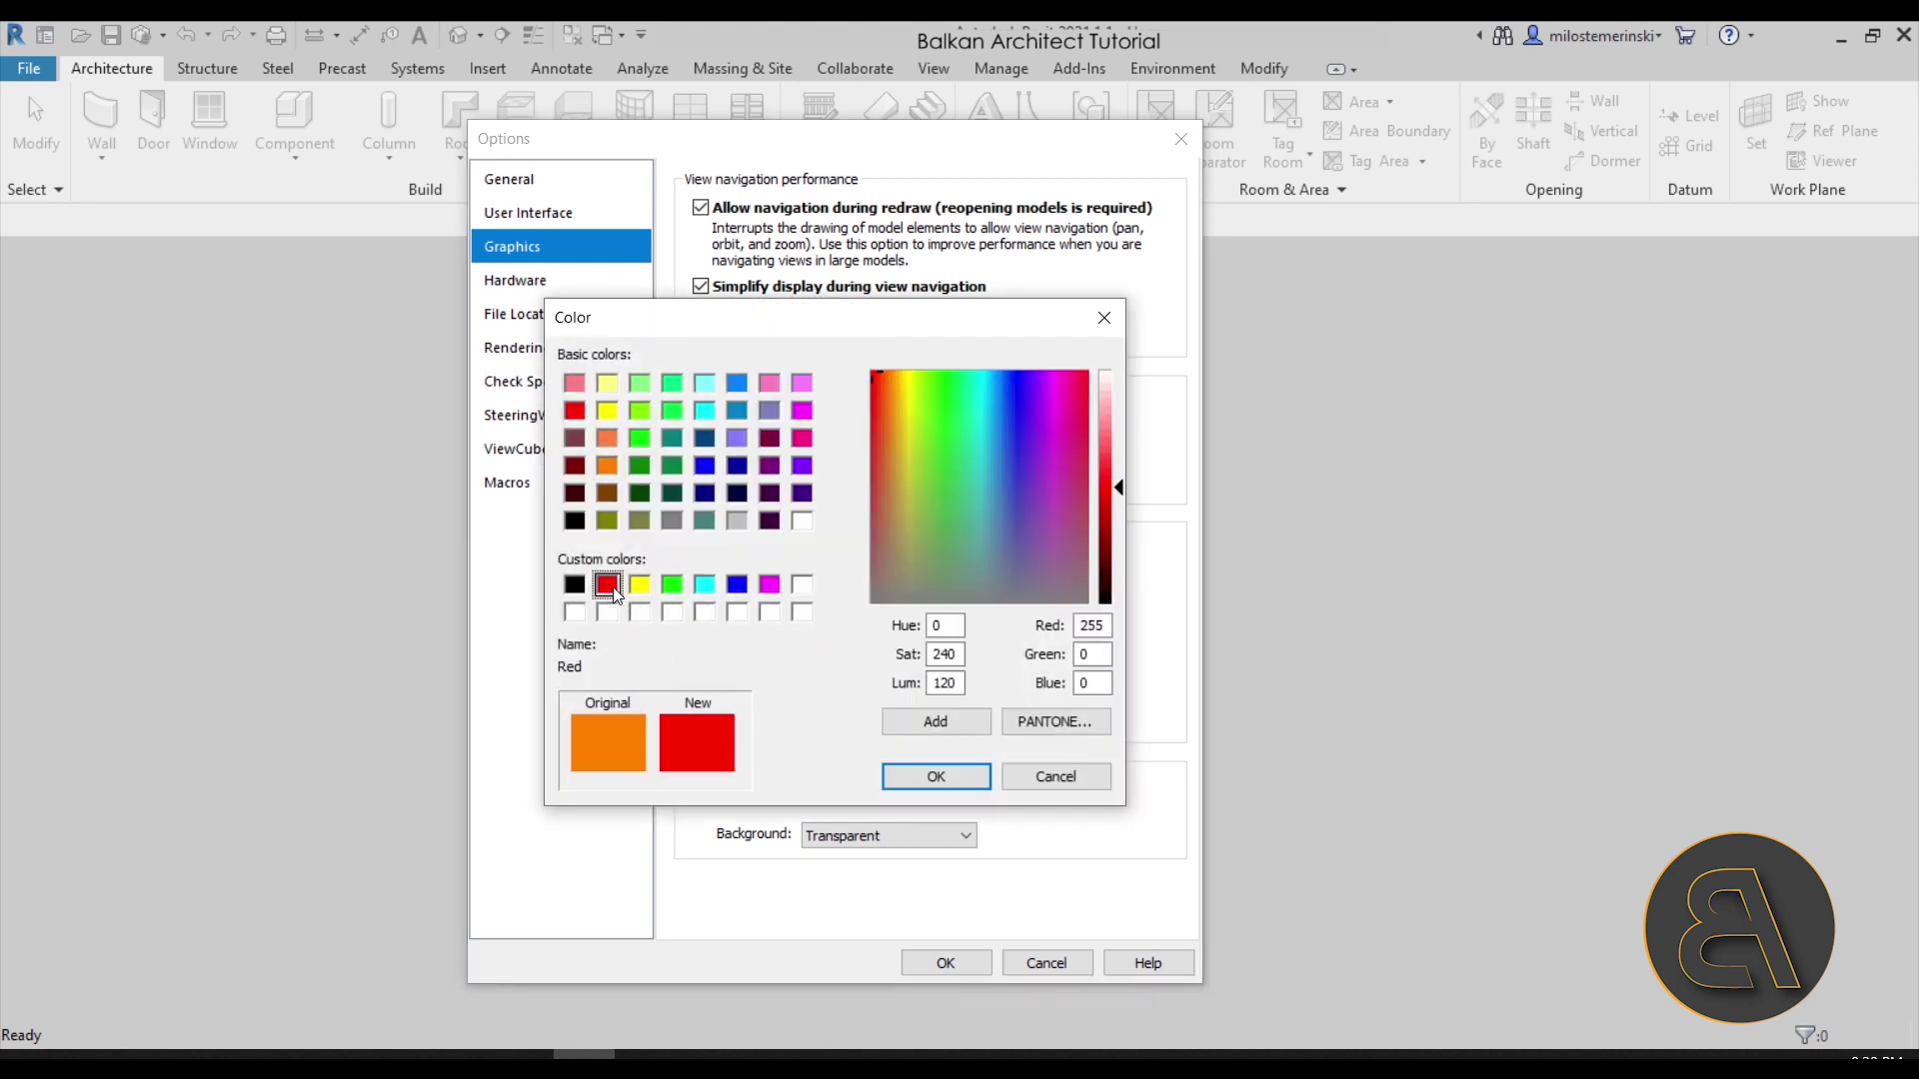
left_click(912, 776)
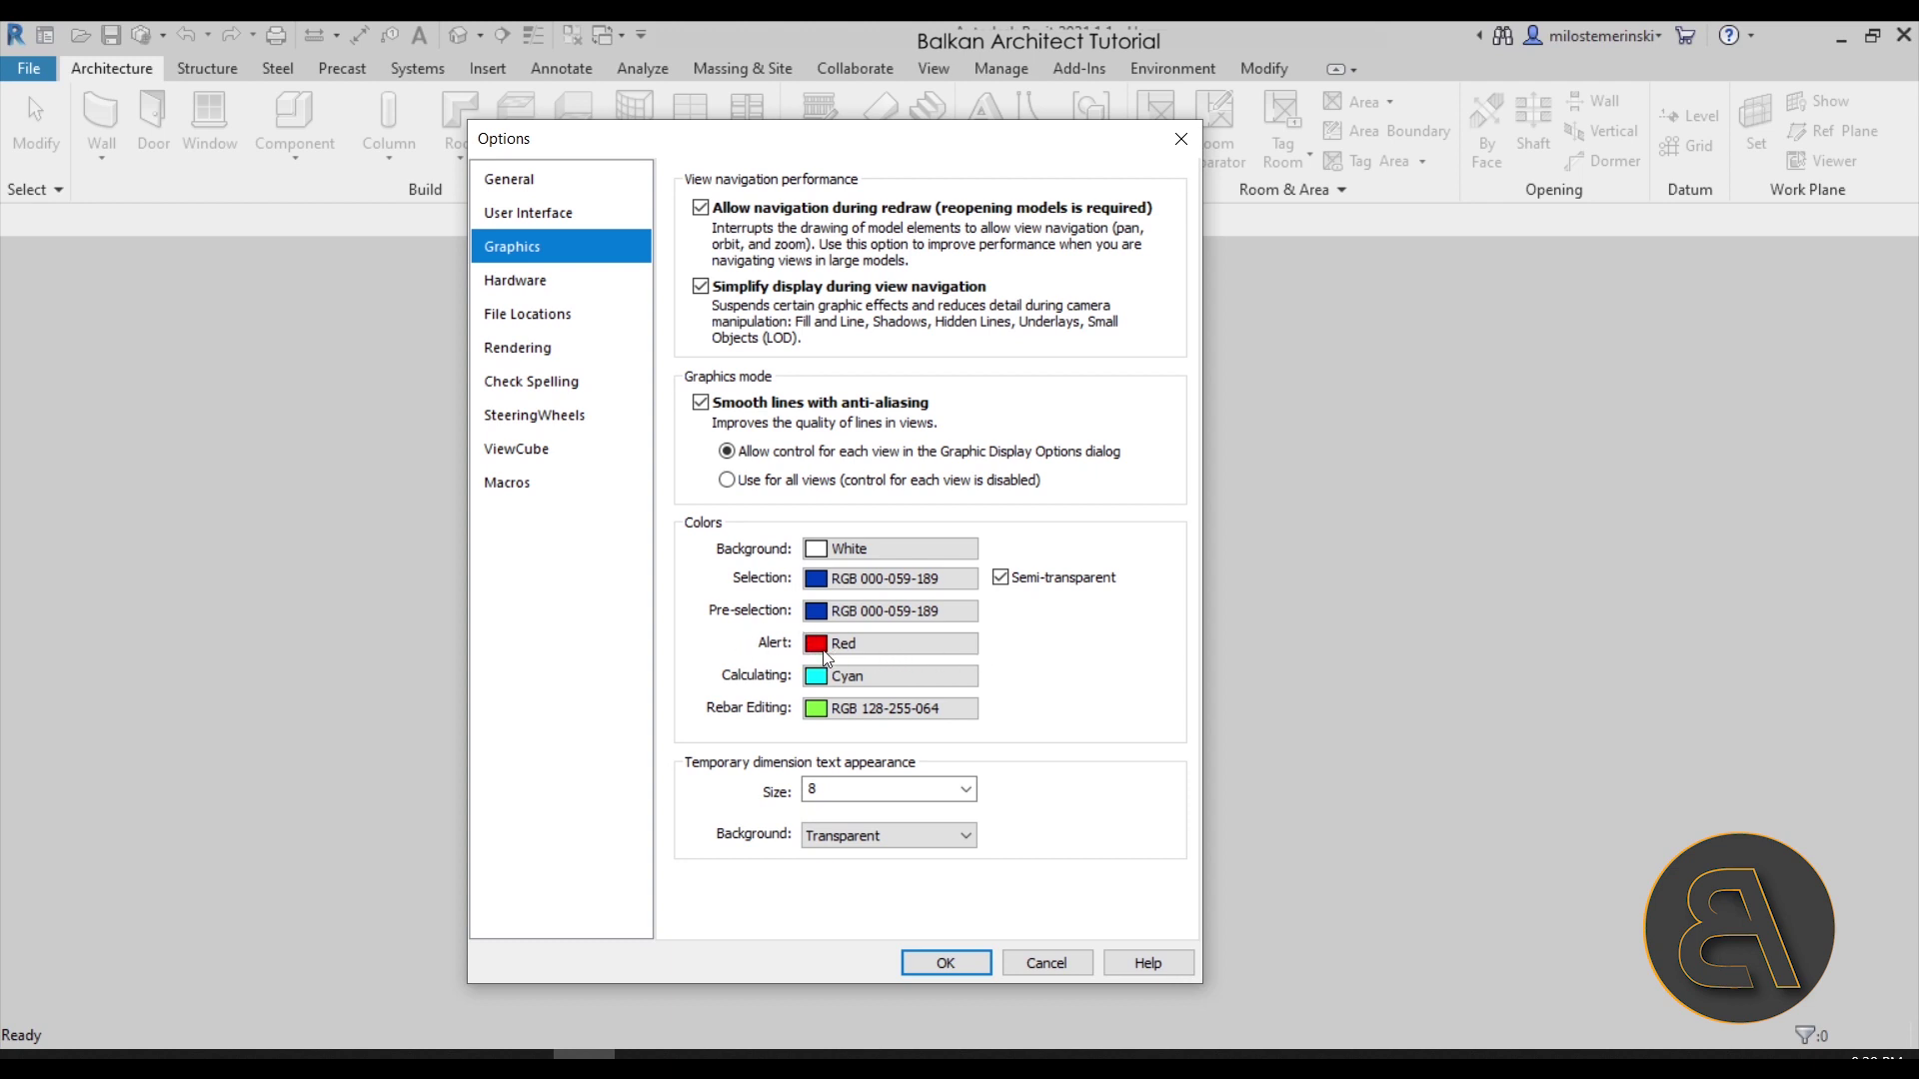
Remove the four Imperial templates from the project templates list in the File Locations options
left_click(523, 284)
left_click(515, 316)
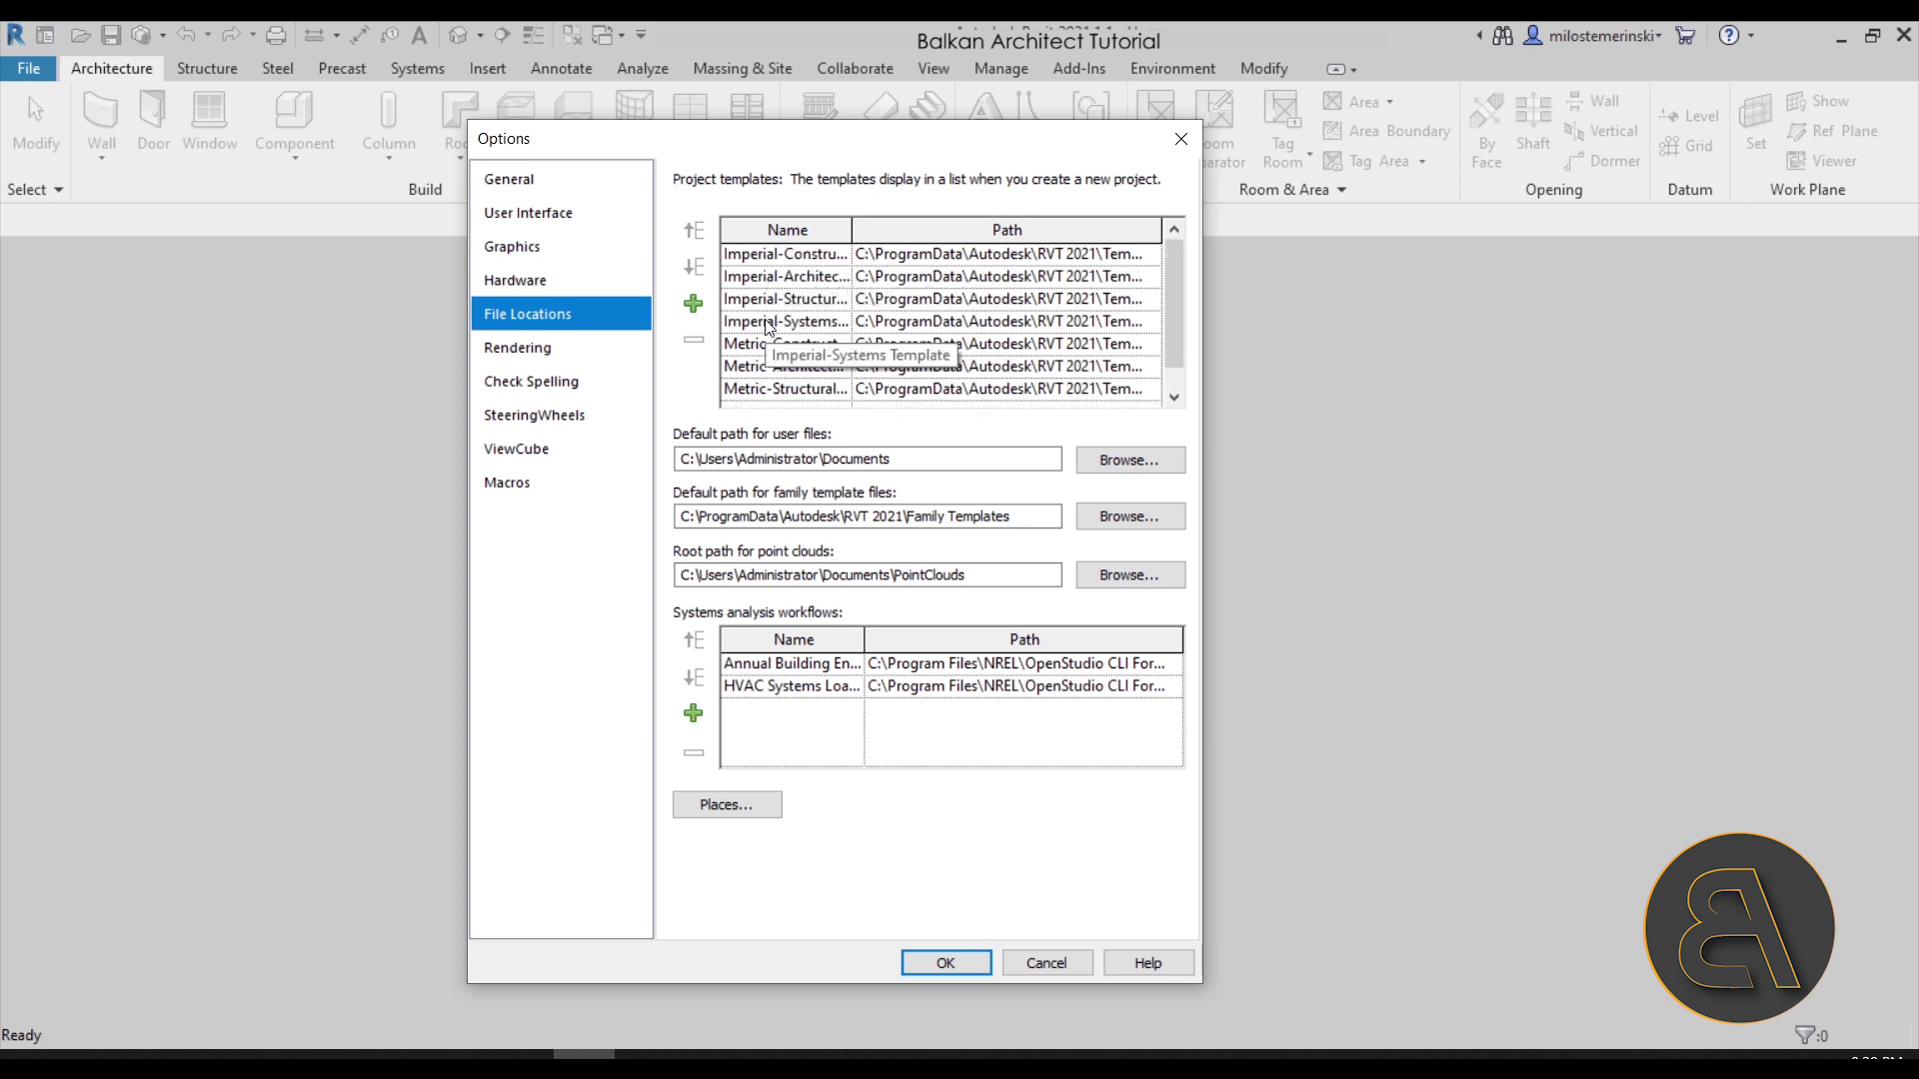
scroll(787, 345, "down", 1)
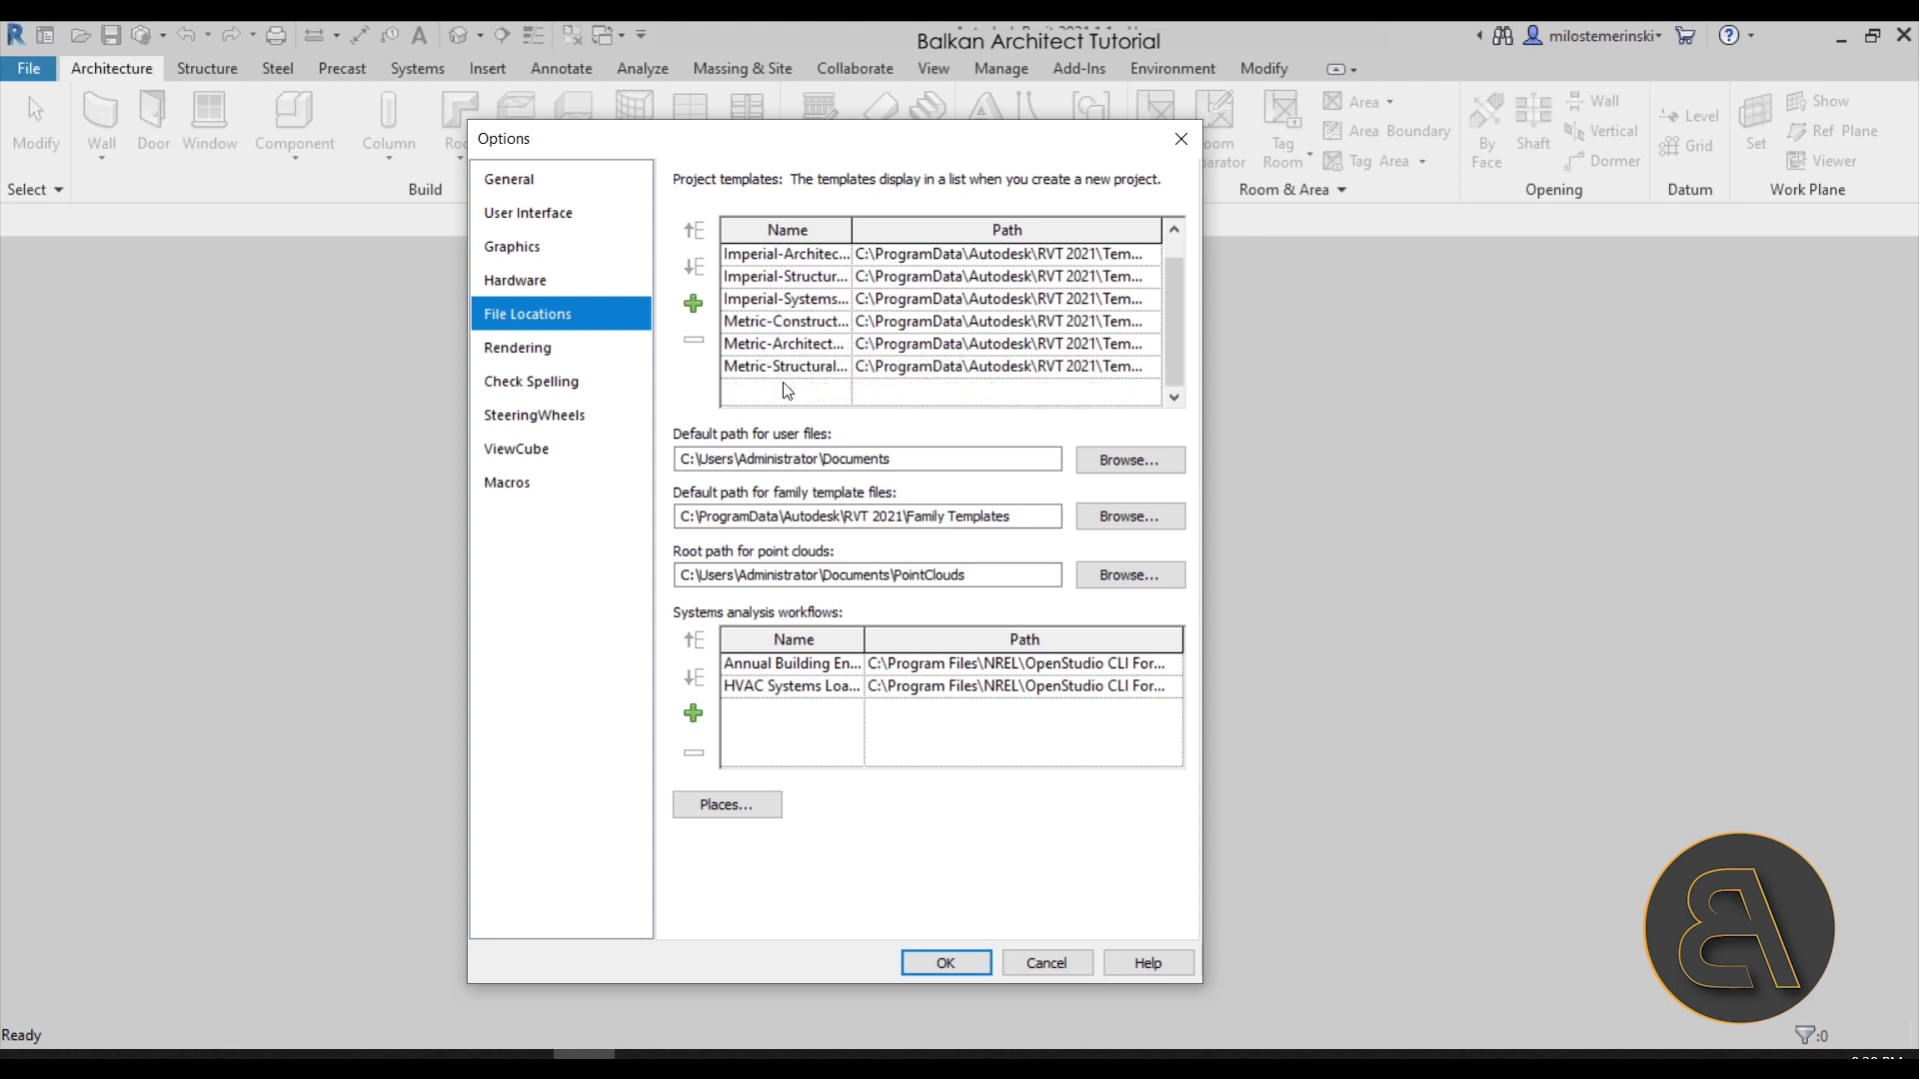
scroll(785, 390, "up", 1)
left_click(787, 253)
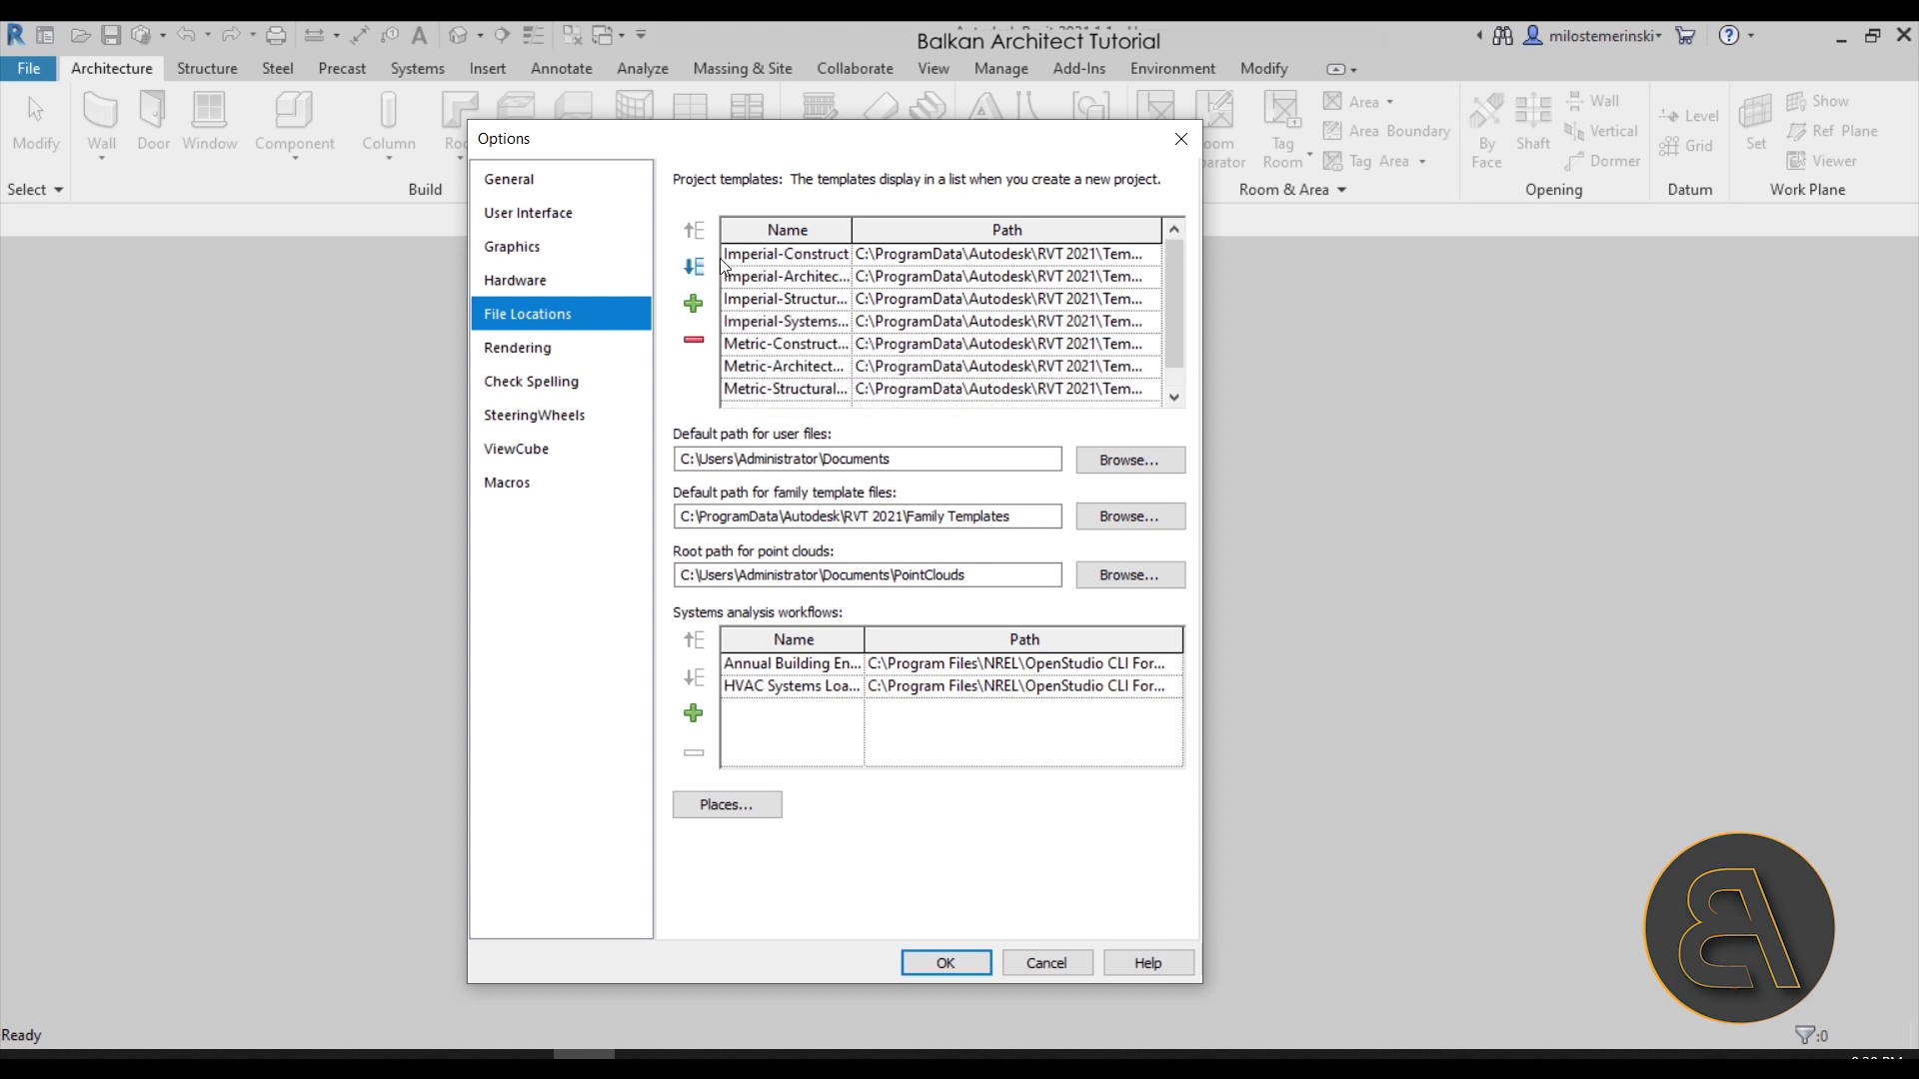
left_click(699, 342)
left_click(700, 343)
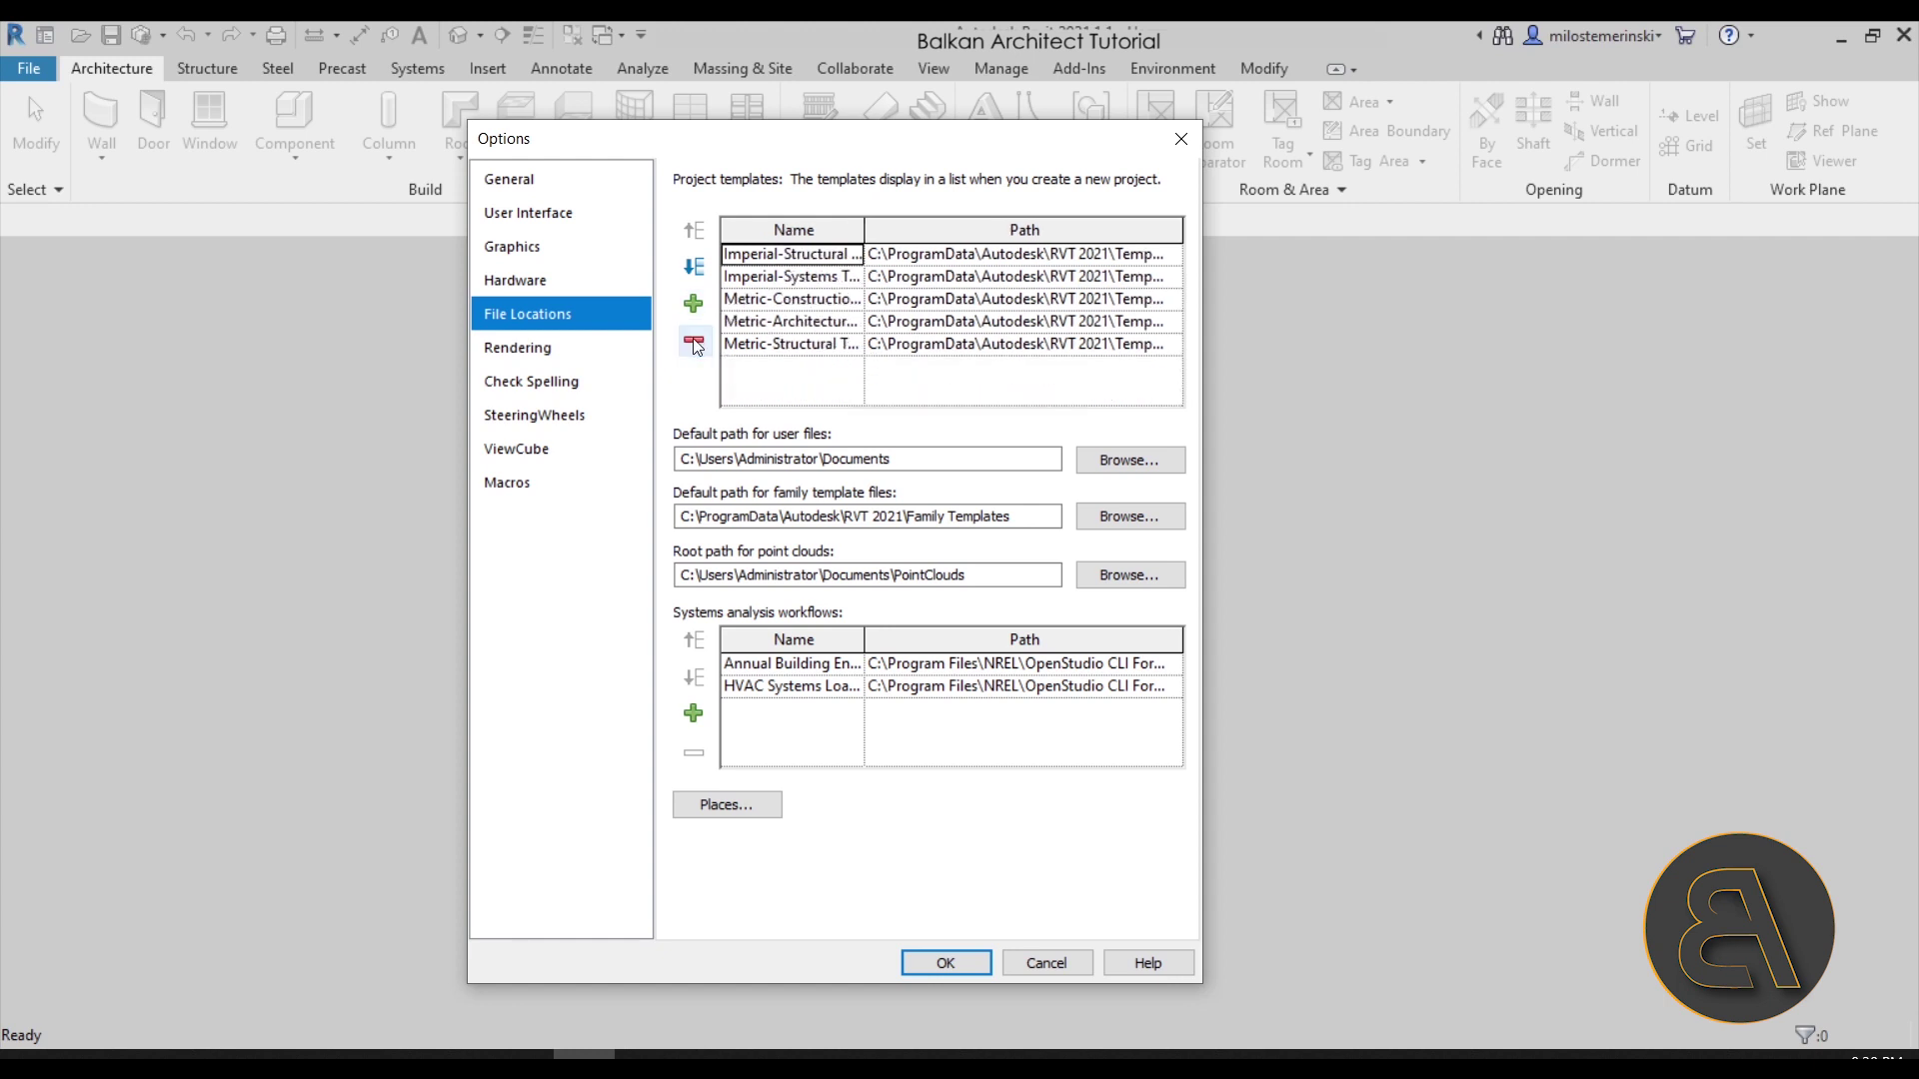
left_click(697, 346)
left_click(697, 343)
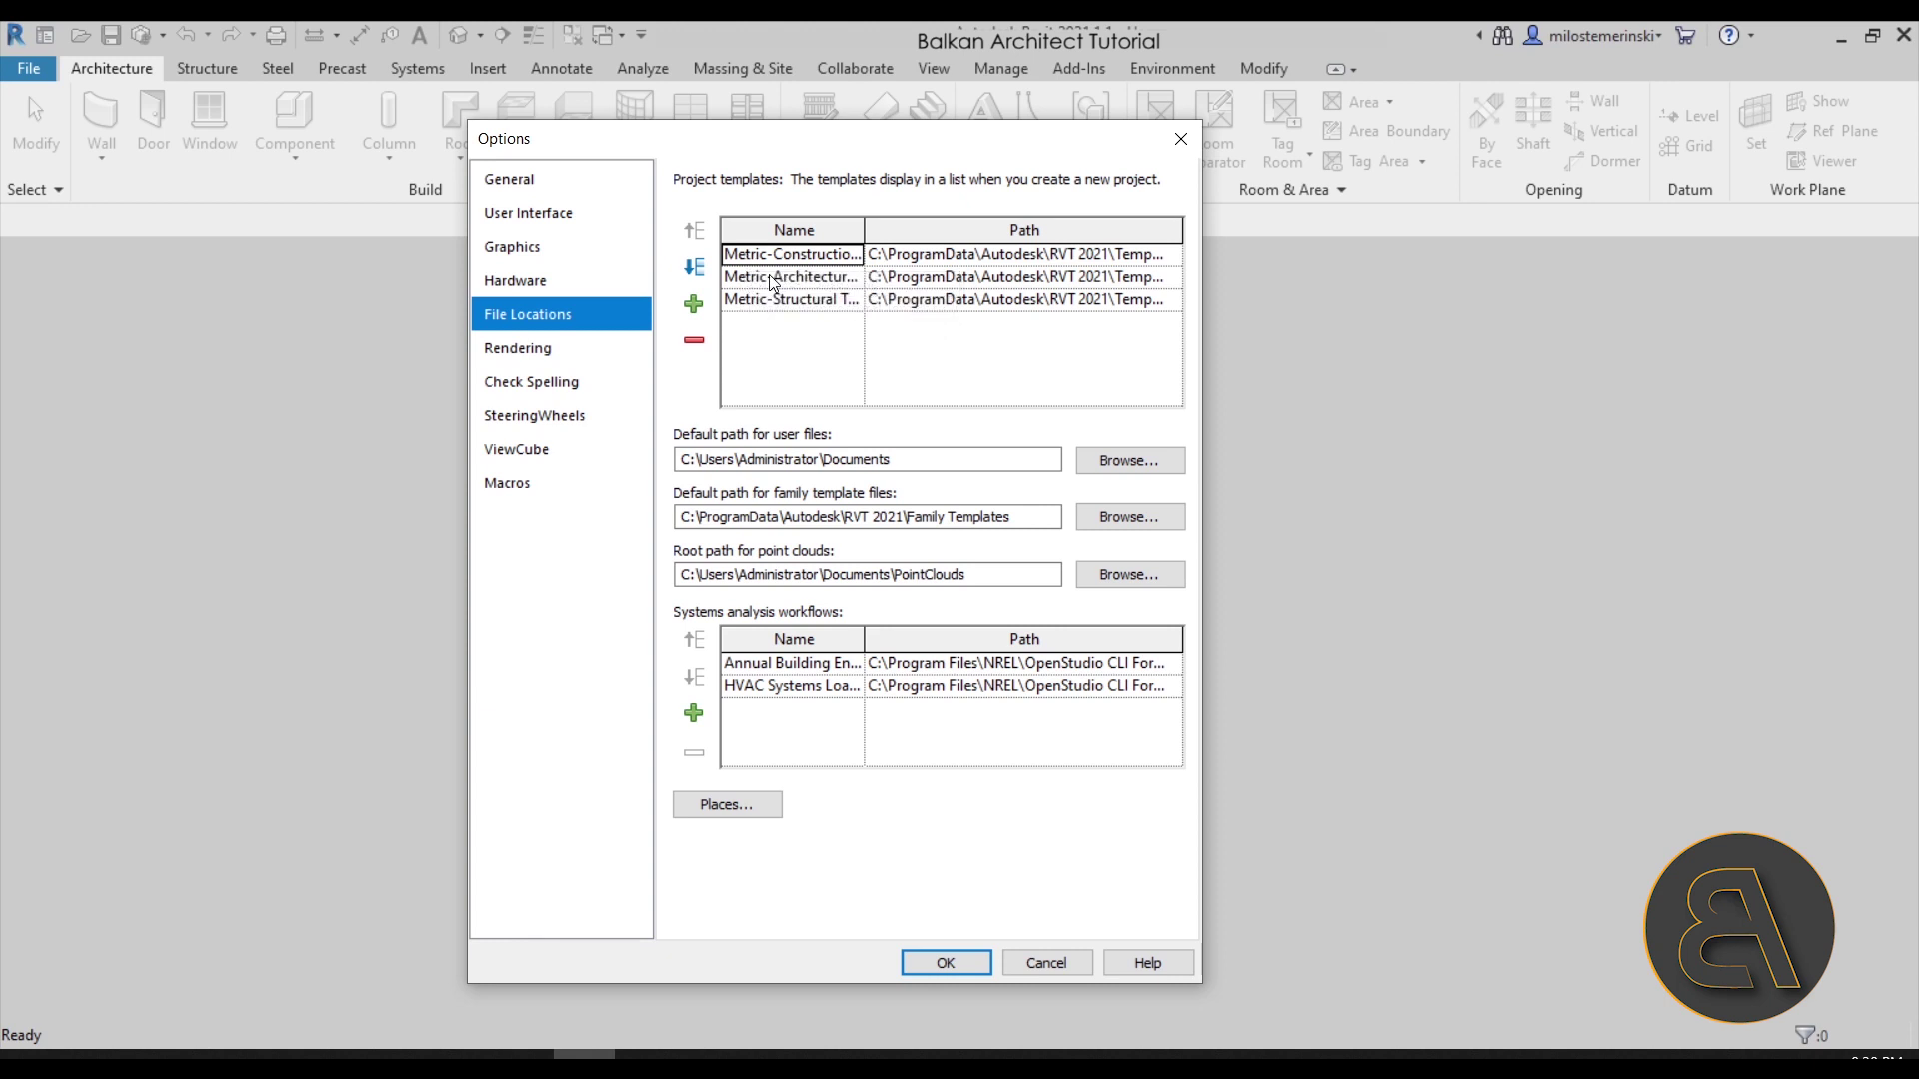
Add Architecture Design Template - Metric.rte from the Desktop to the project templates and move it to the top of the list
left_click_drag(866, 232, 925, 237)
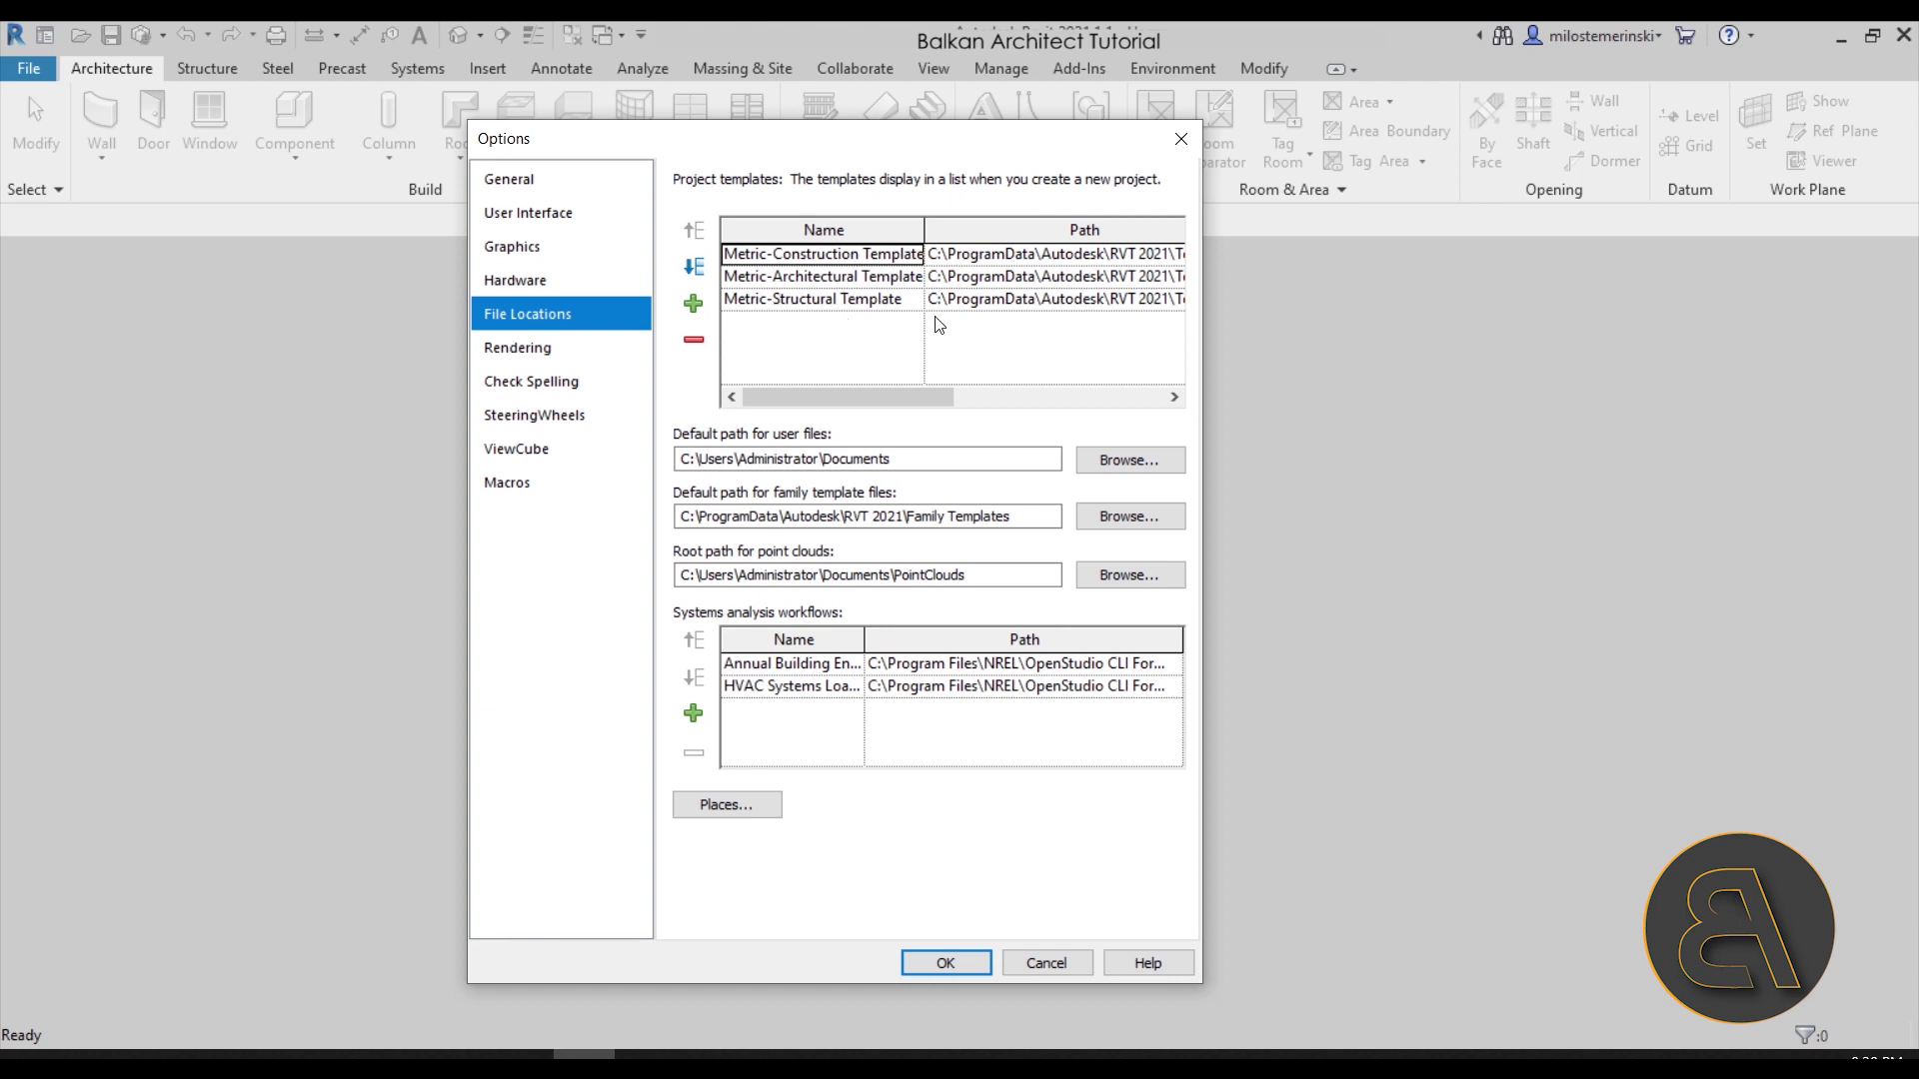
left_click(697, 306)
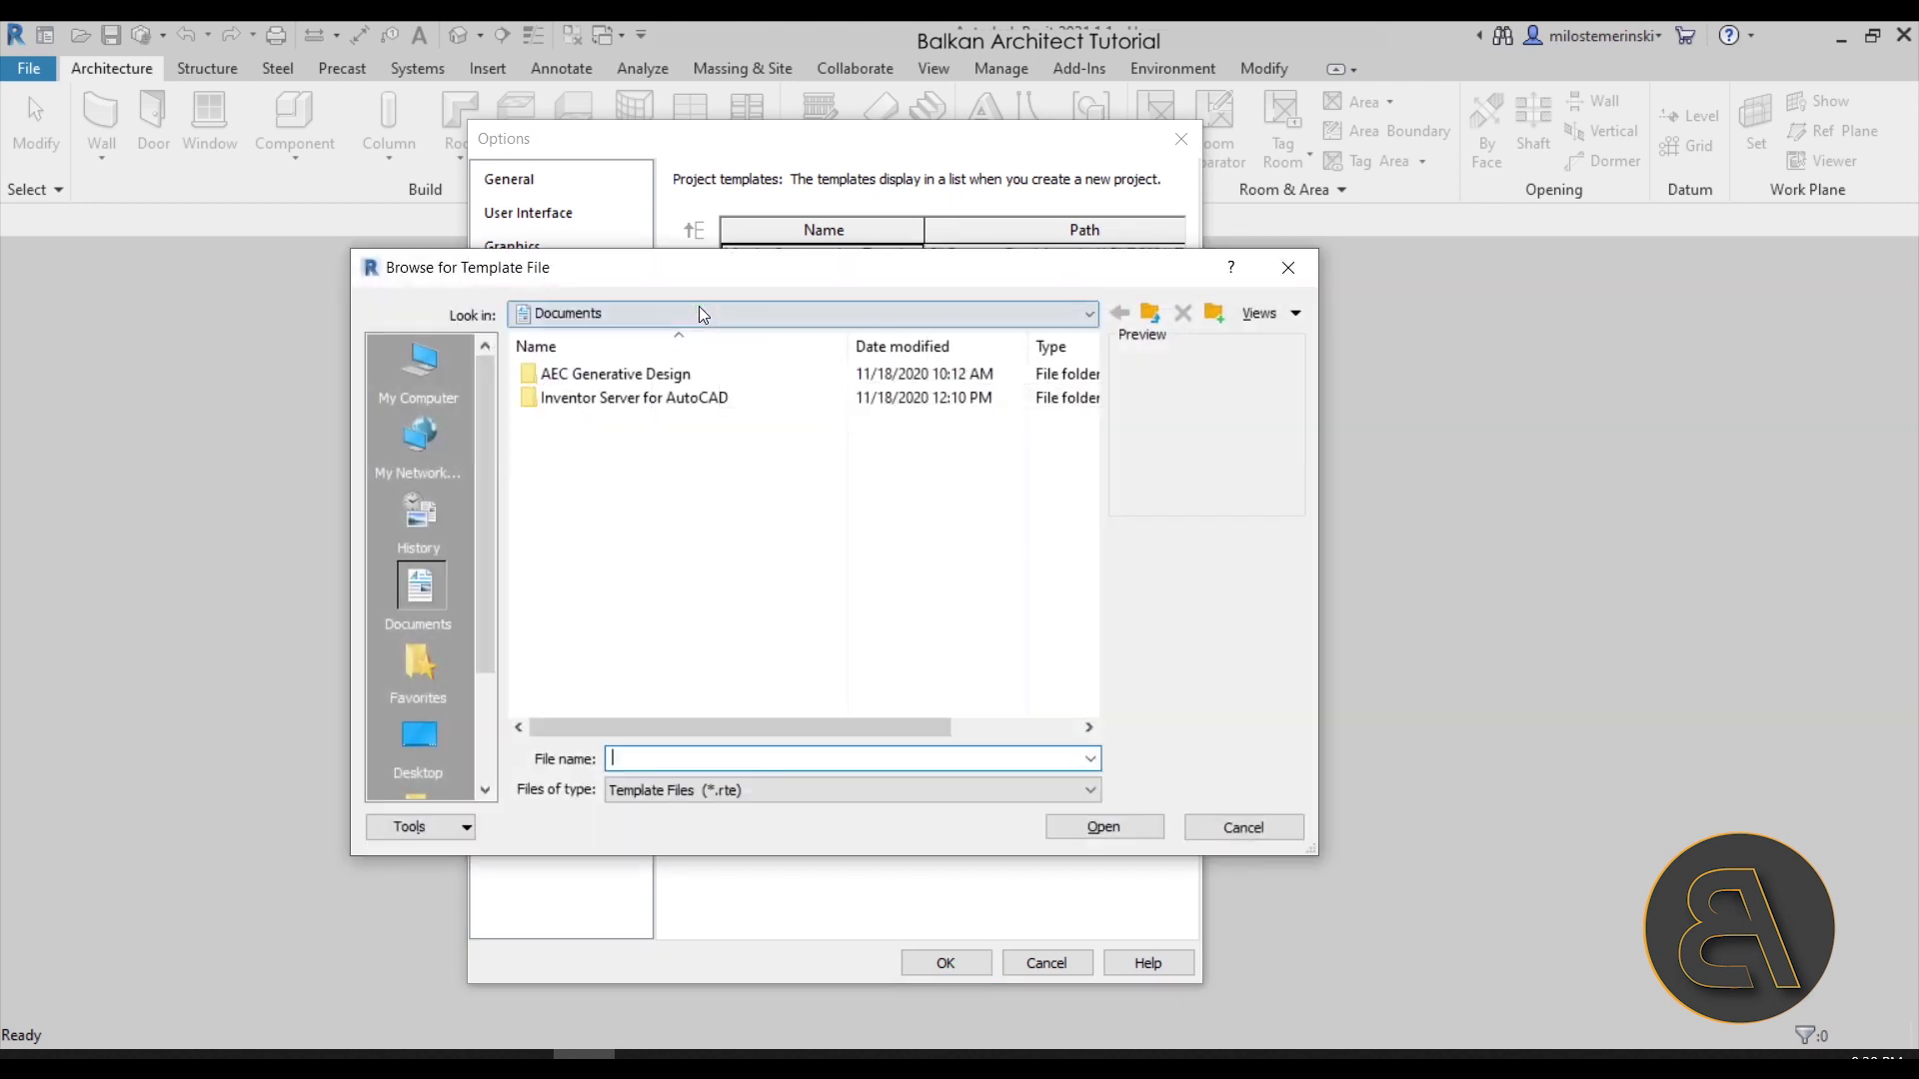
left_click(400, 768)
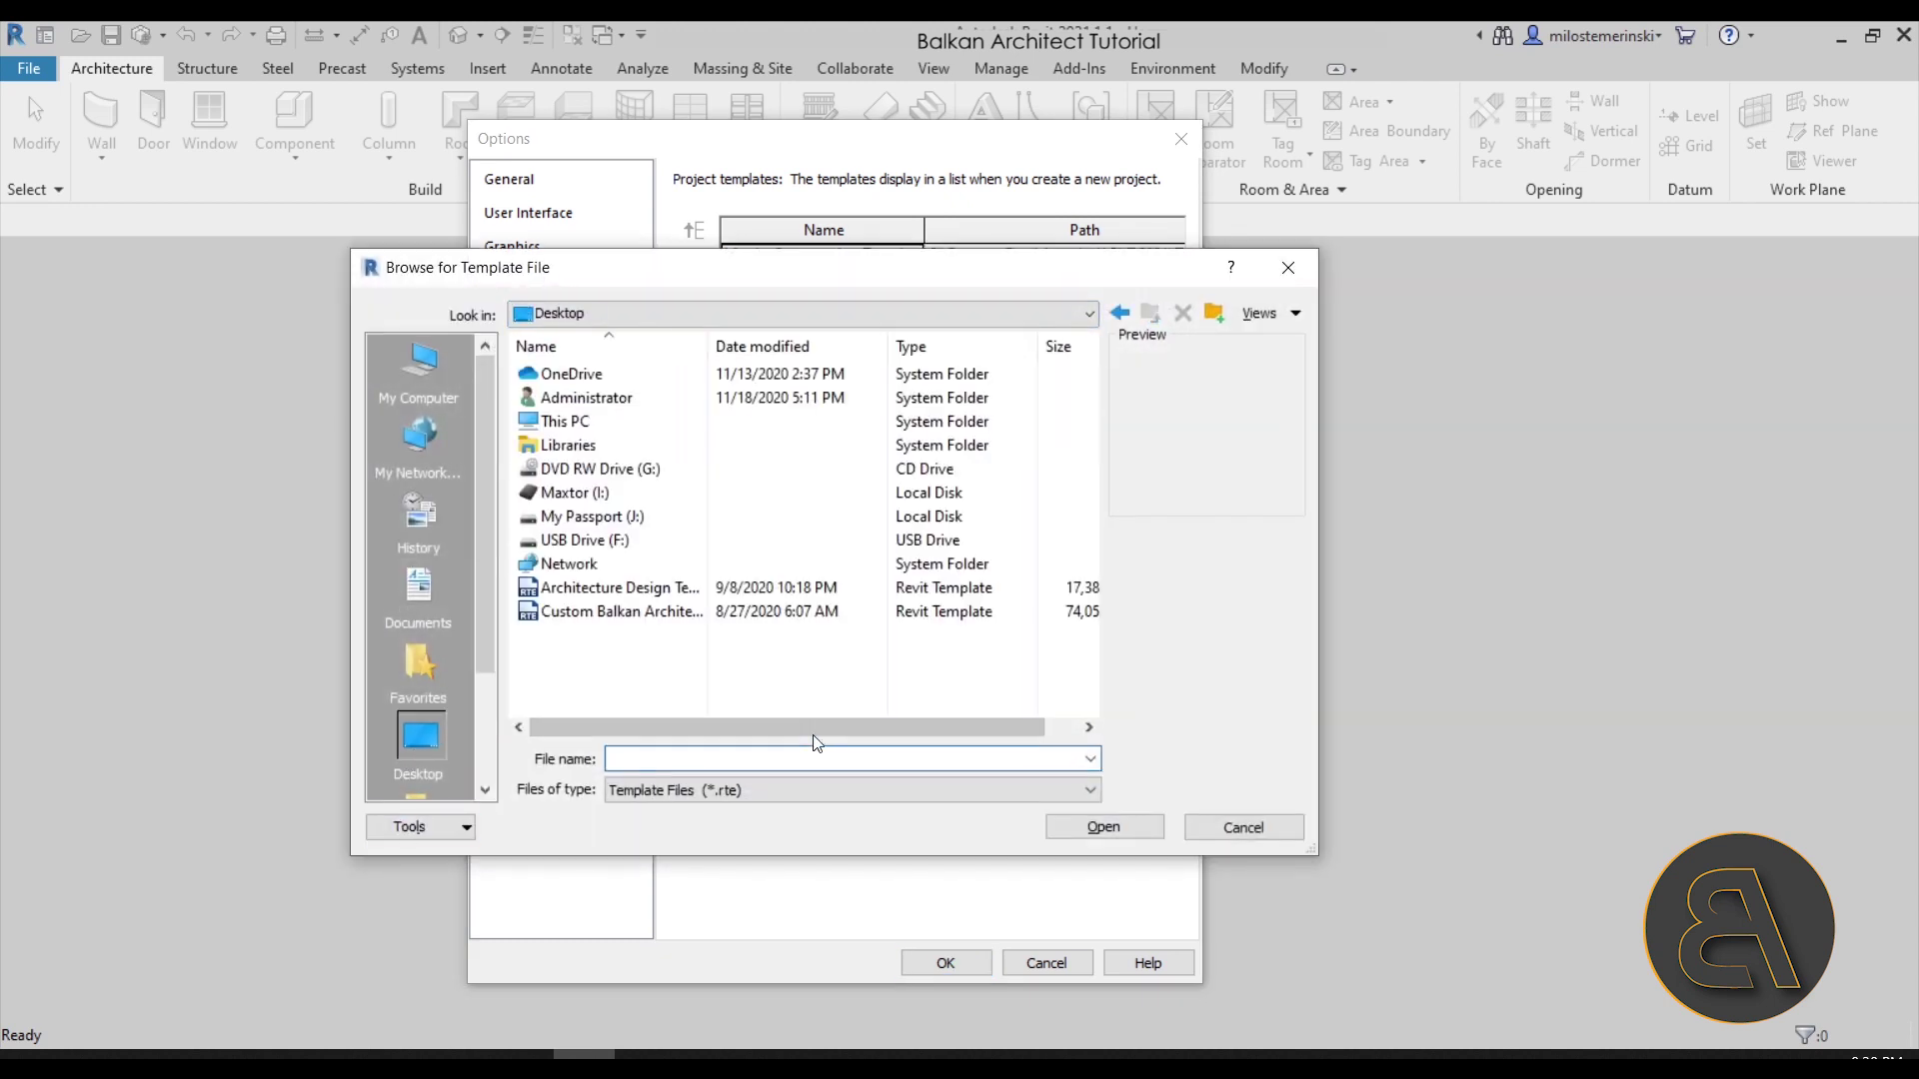
left_click(594, 591)
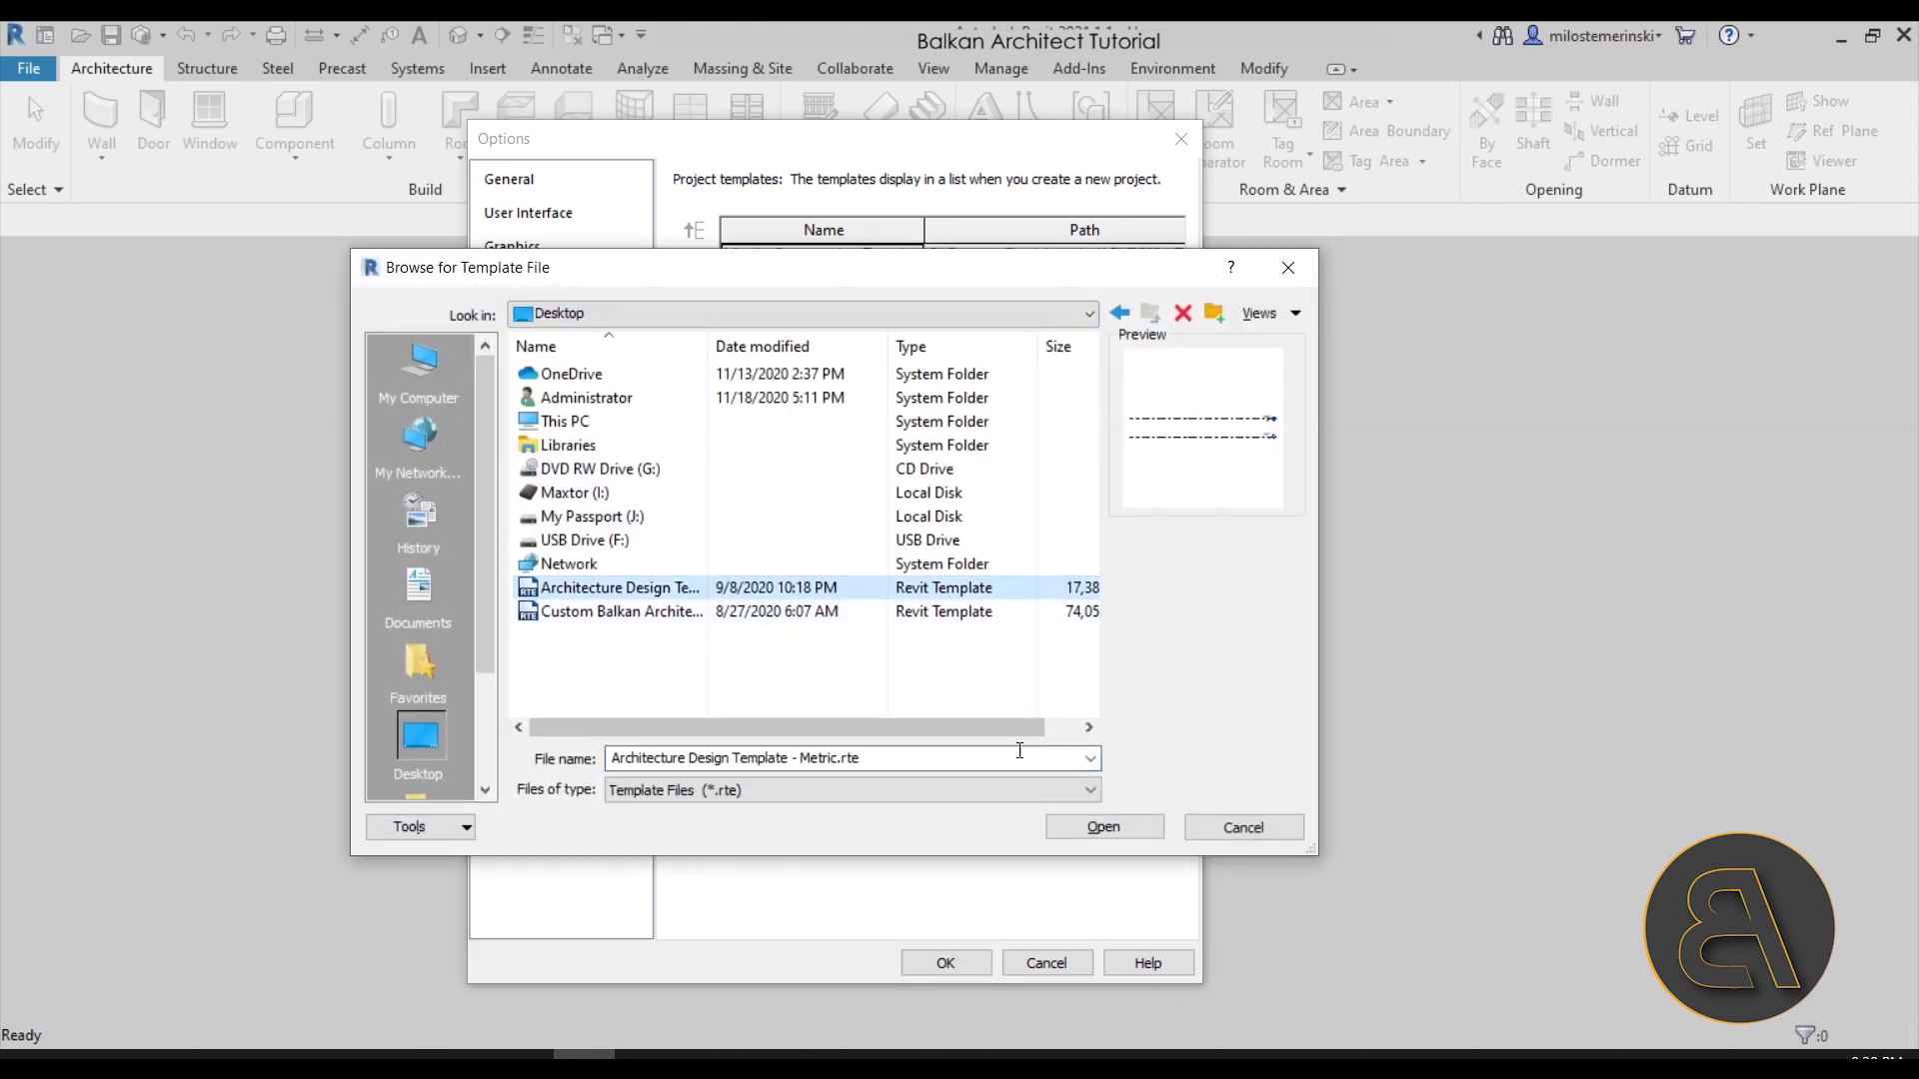
left_click(1130, 828)
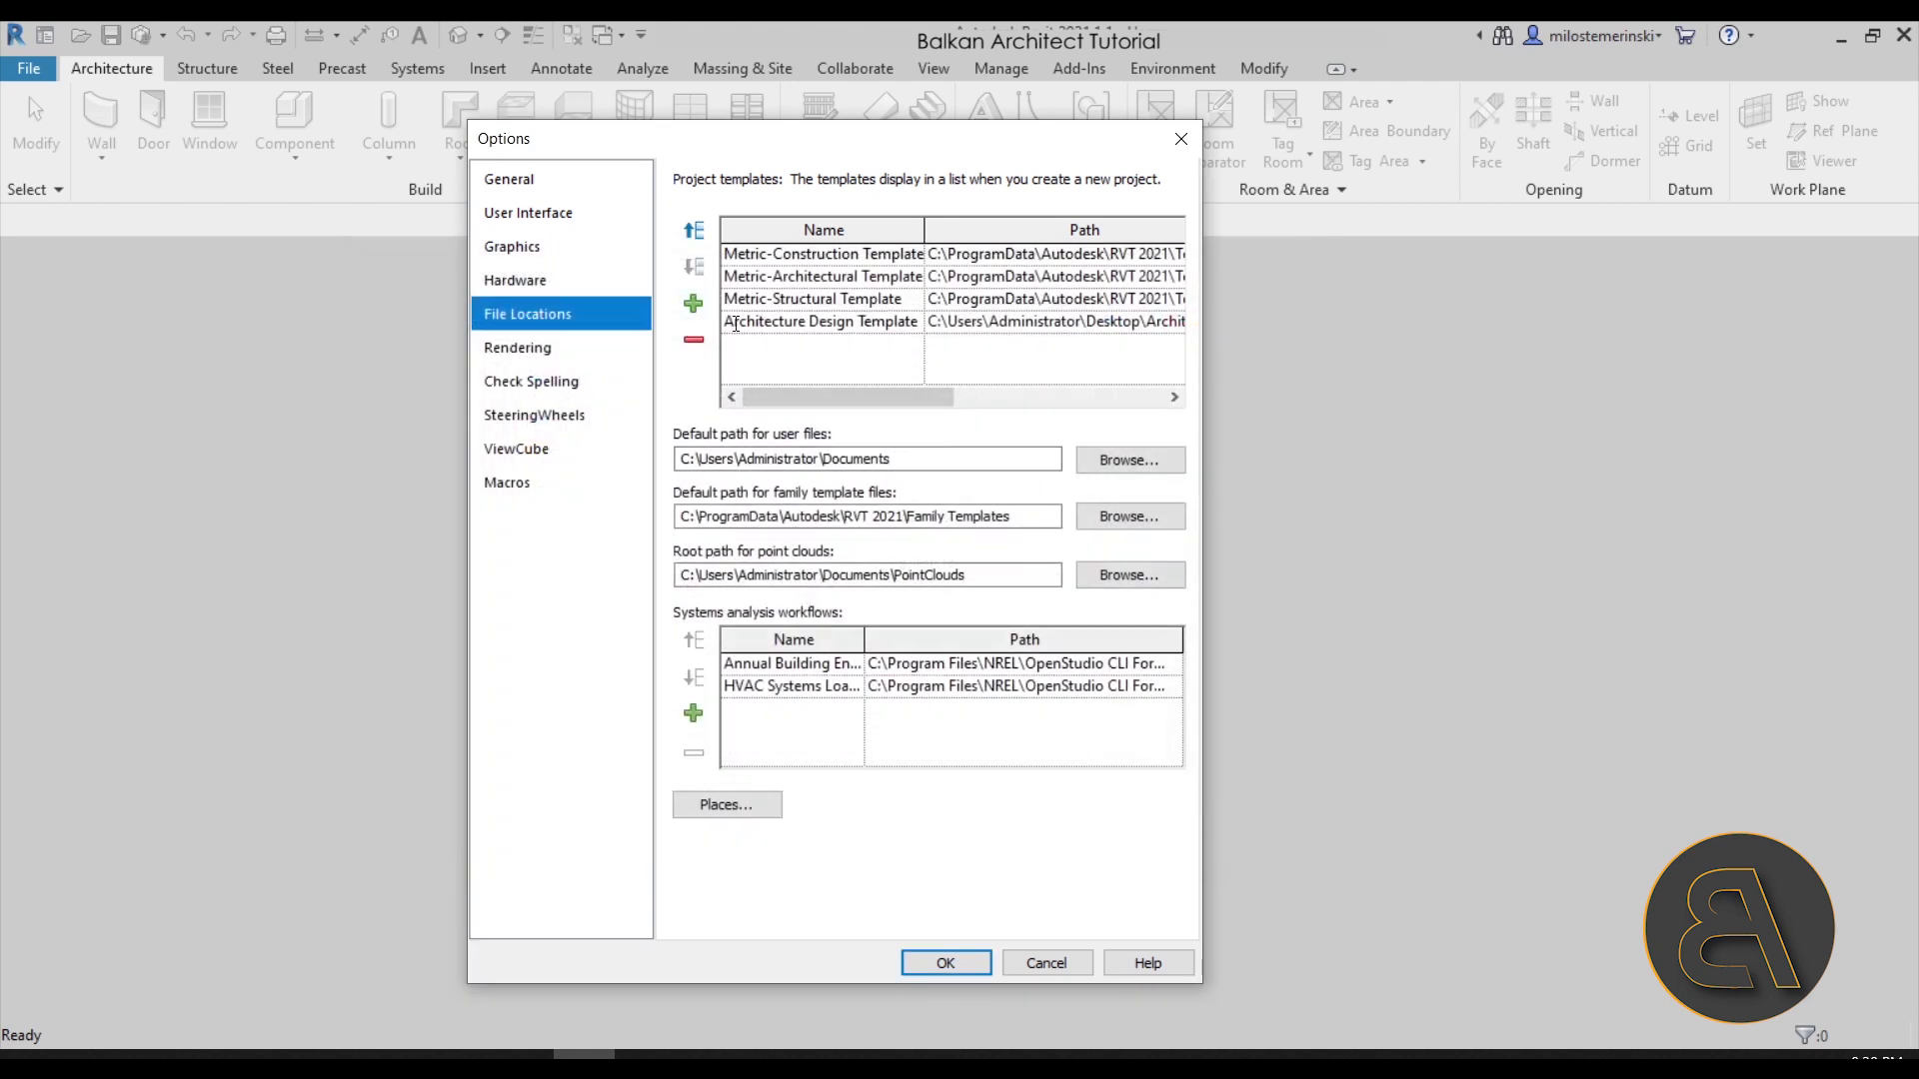
left_click(696, 232)
left_click(695, 232)
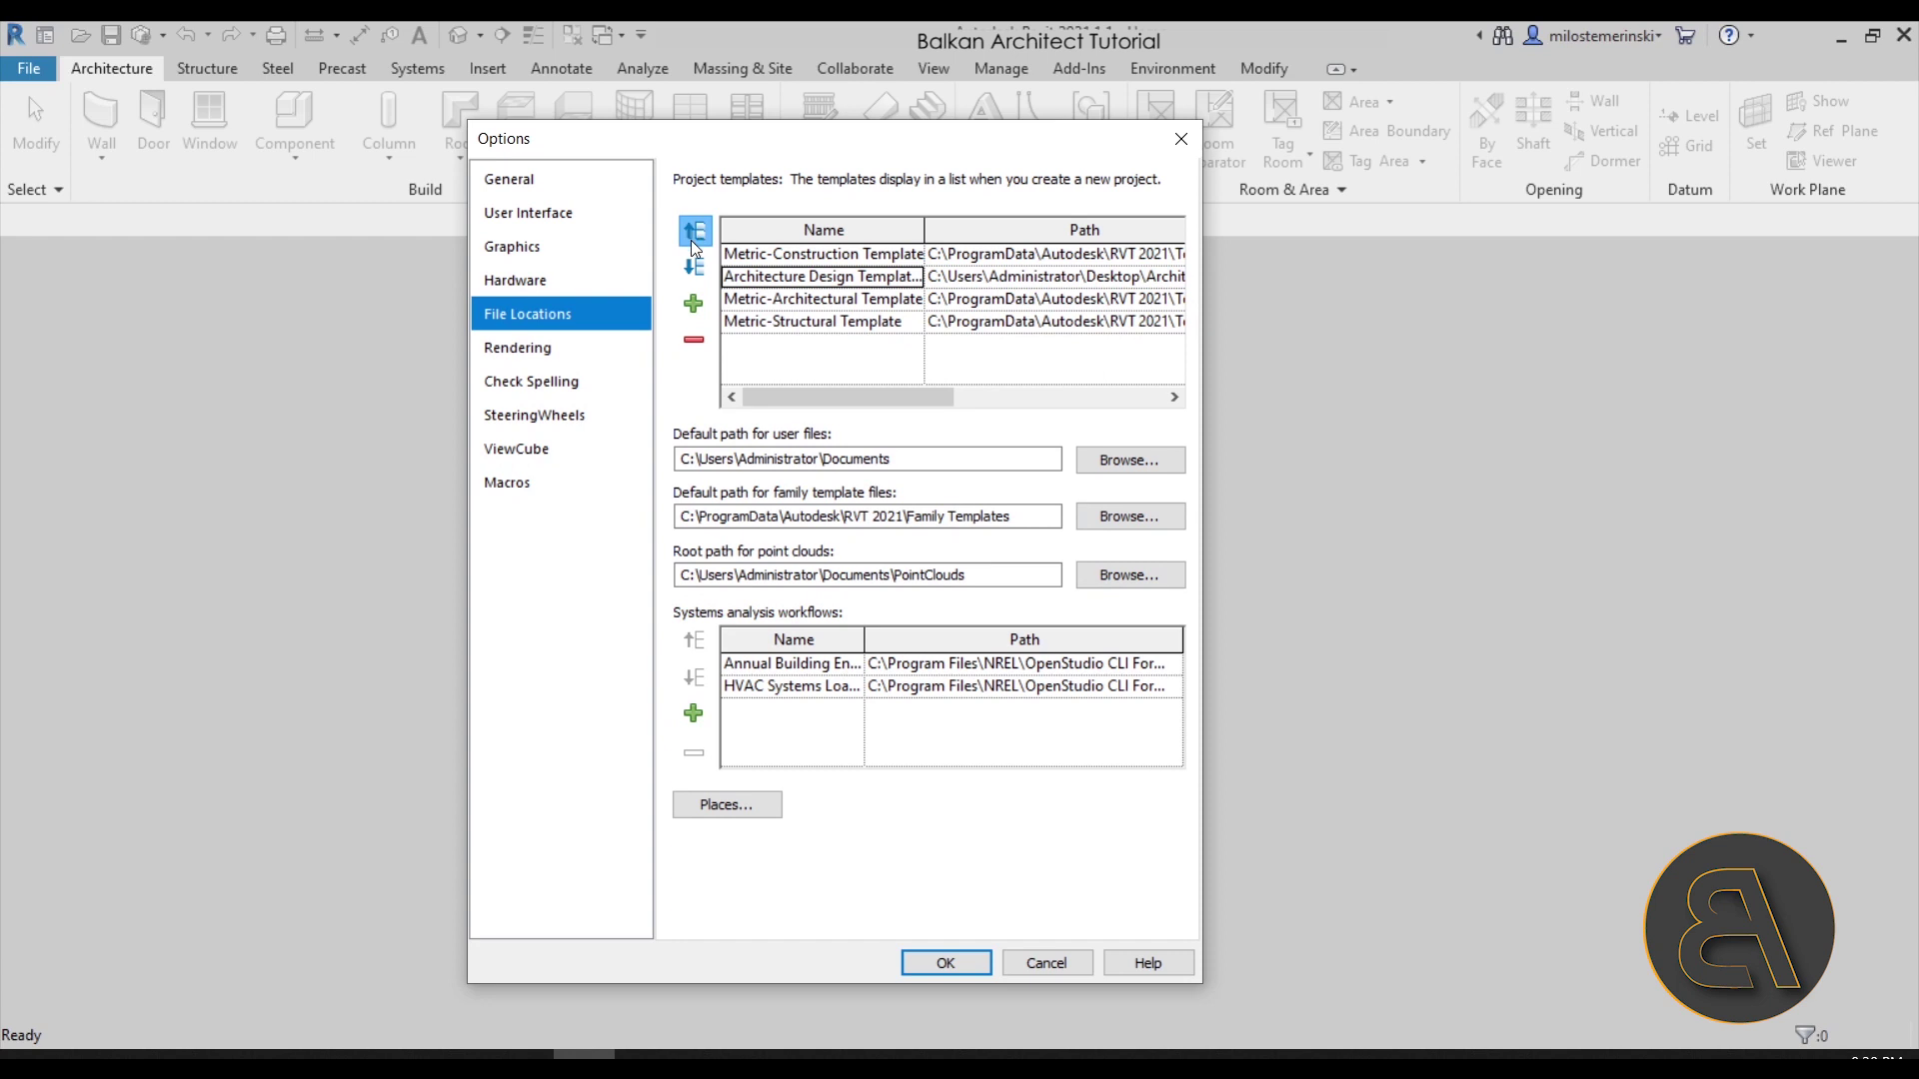
left_click(694, 238)
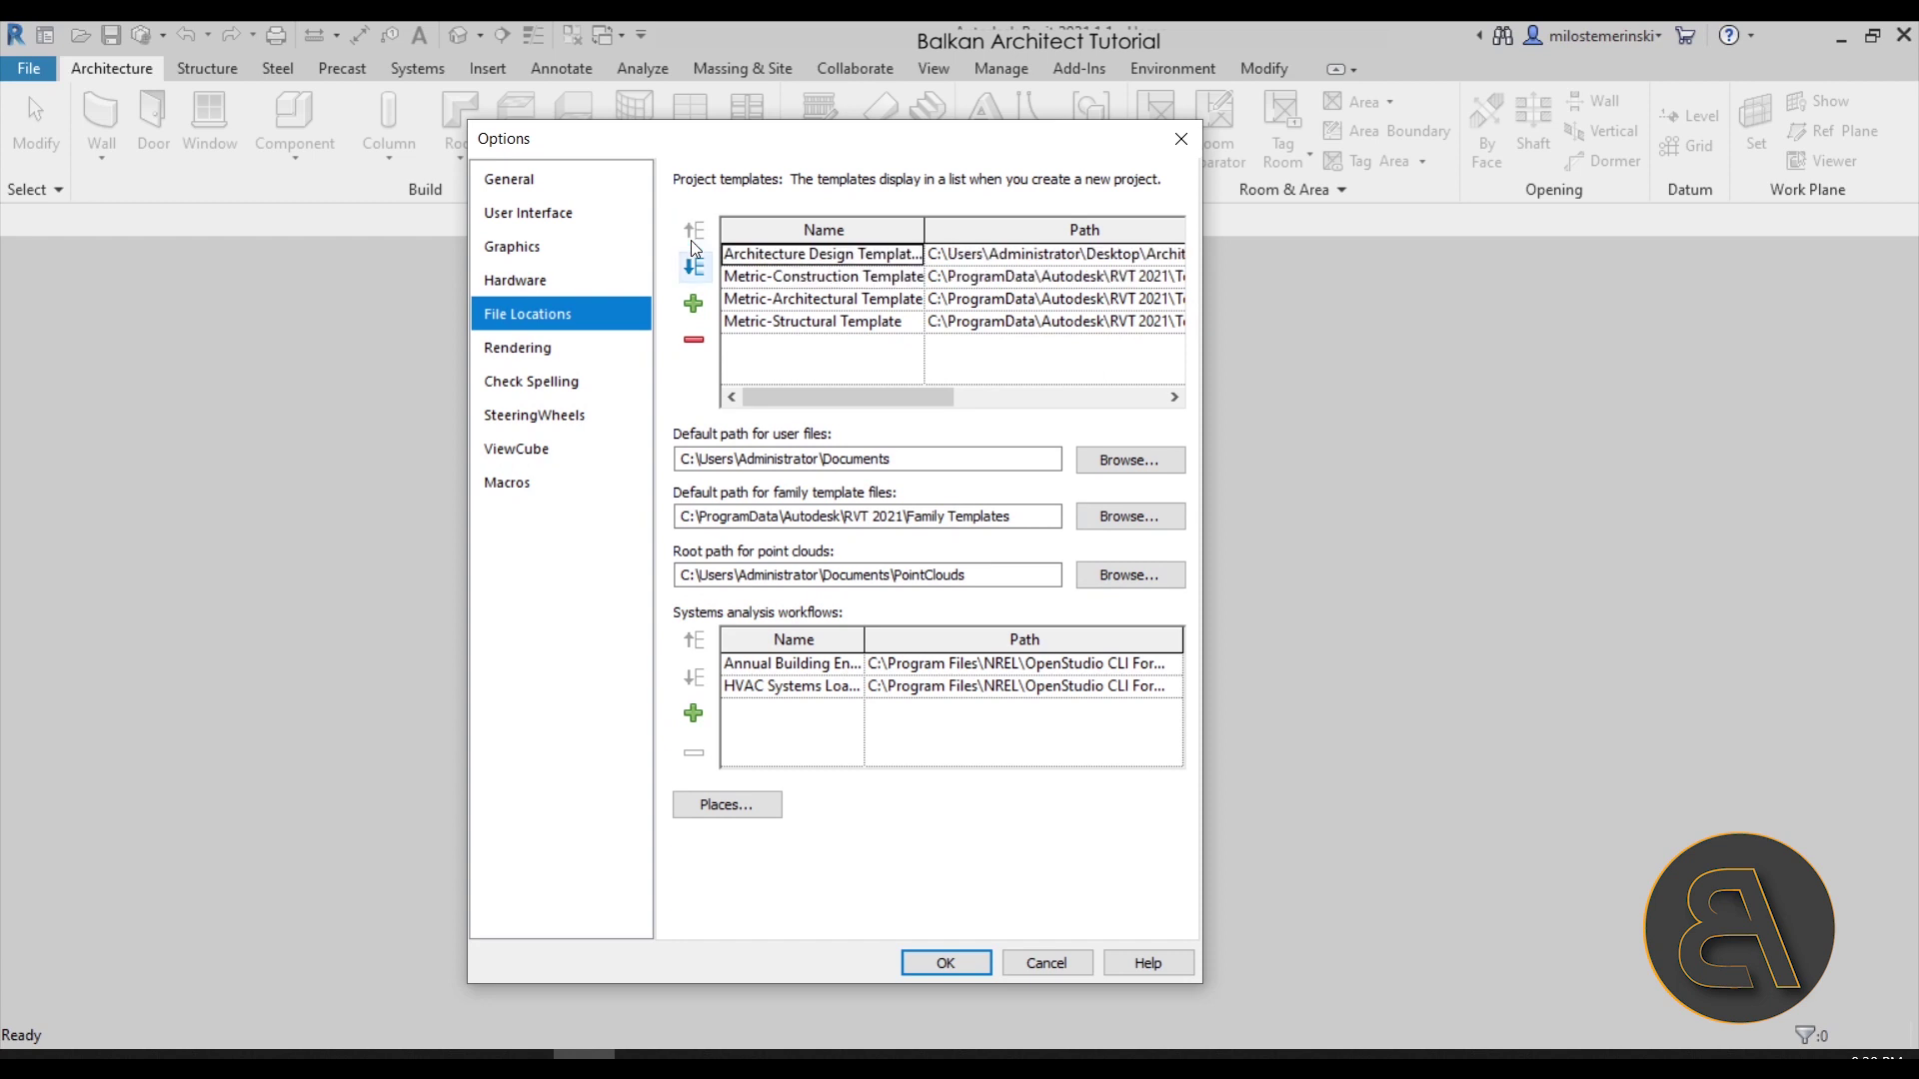
Add Custom Balkan Architect Template - Metric.rte from the Desktop to the project templates and move it to first place
left_click(692, 302)
left_click(620, 611)
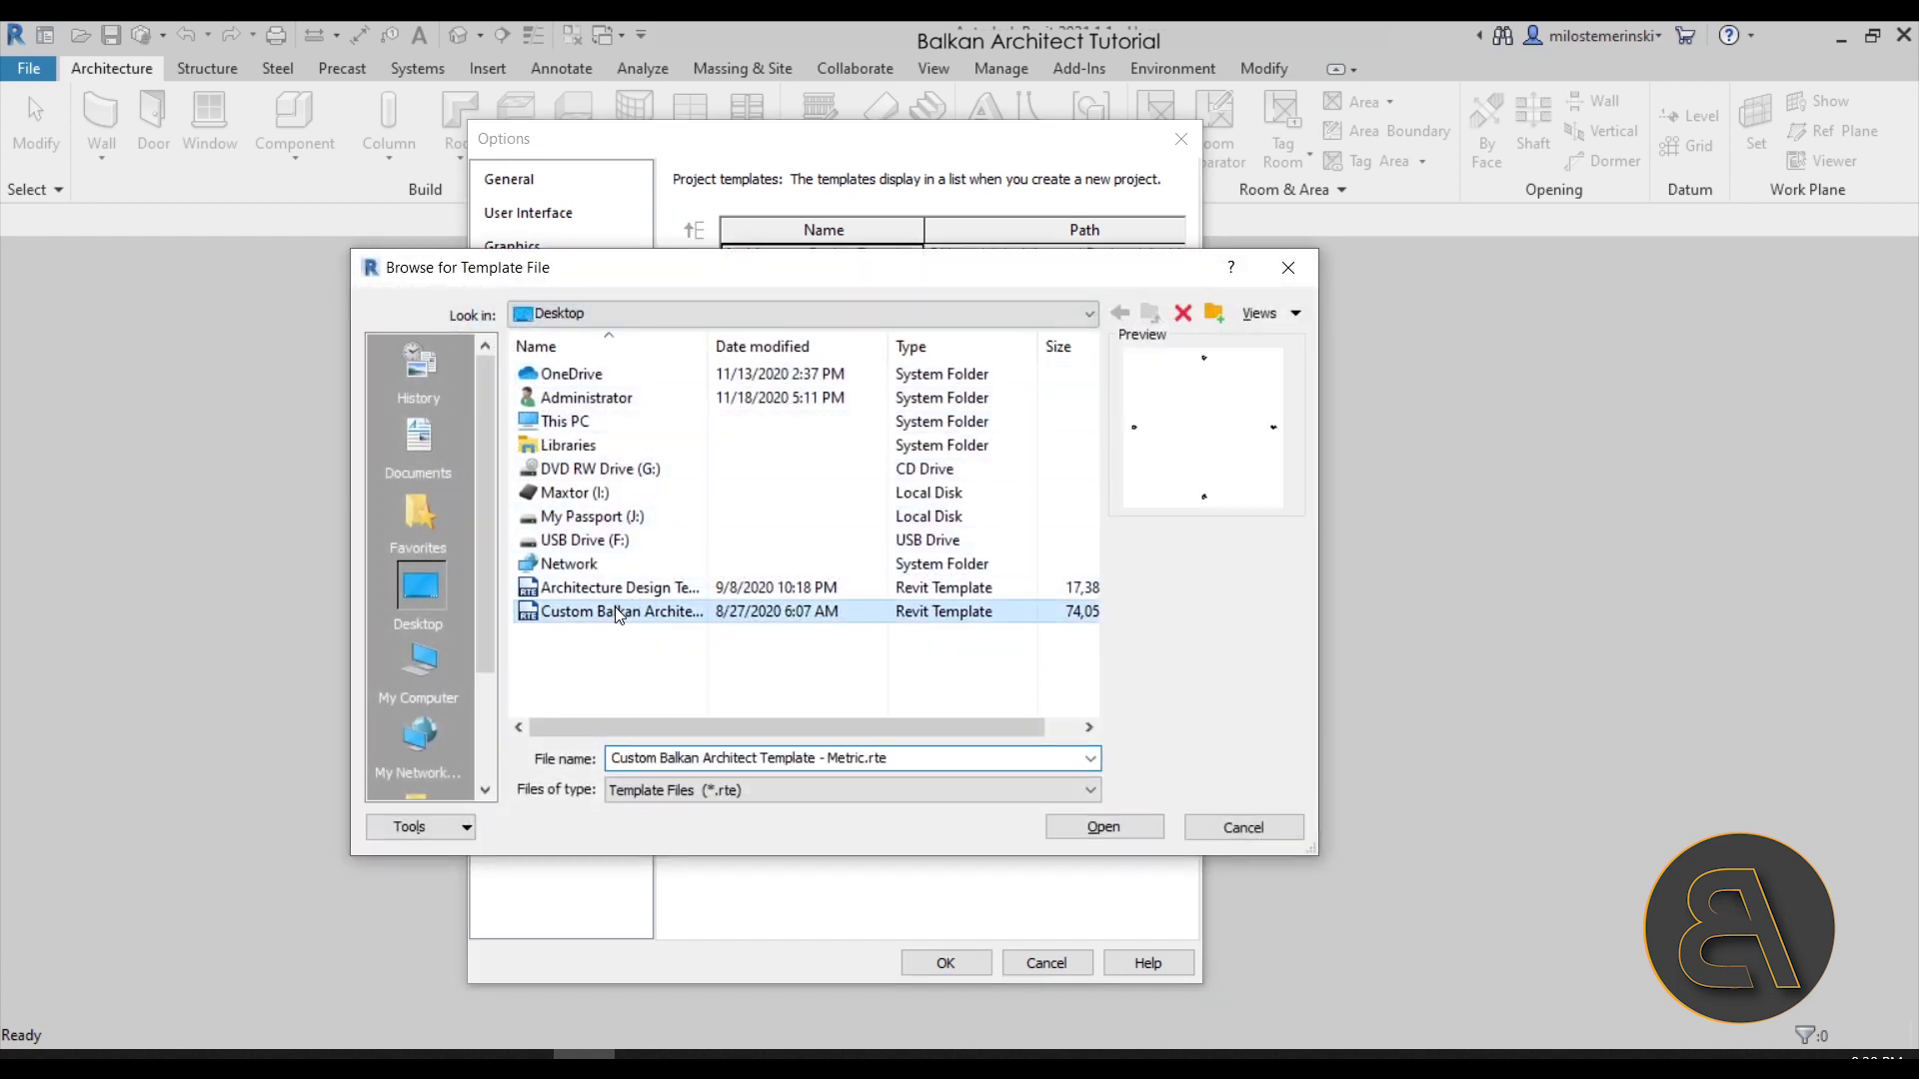
left_click(1110, 829)
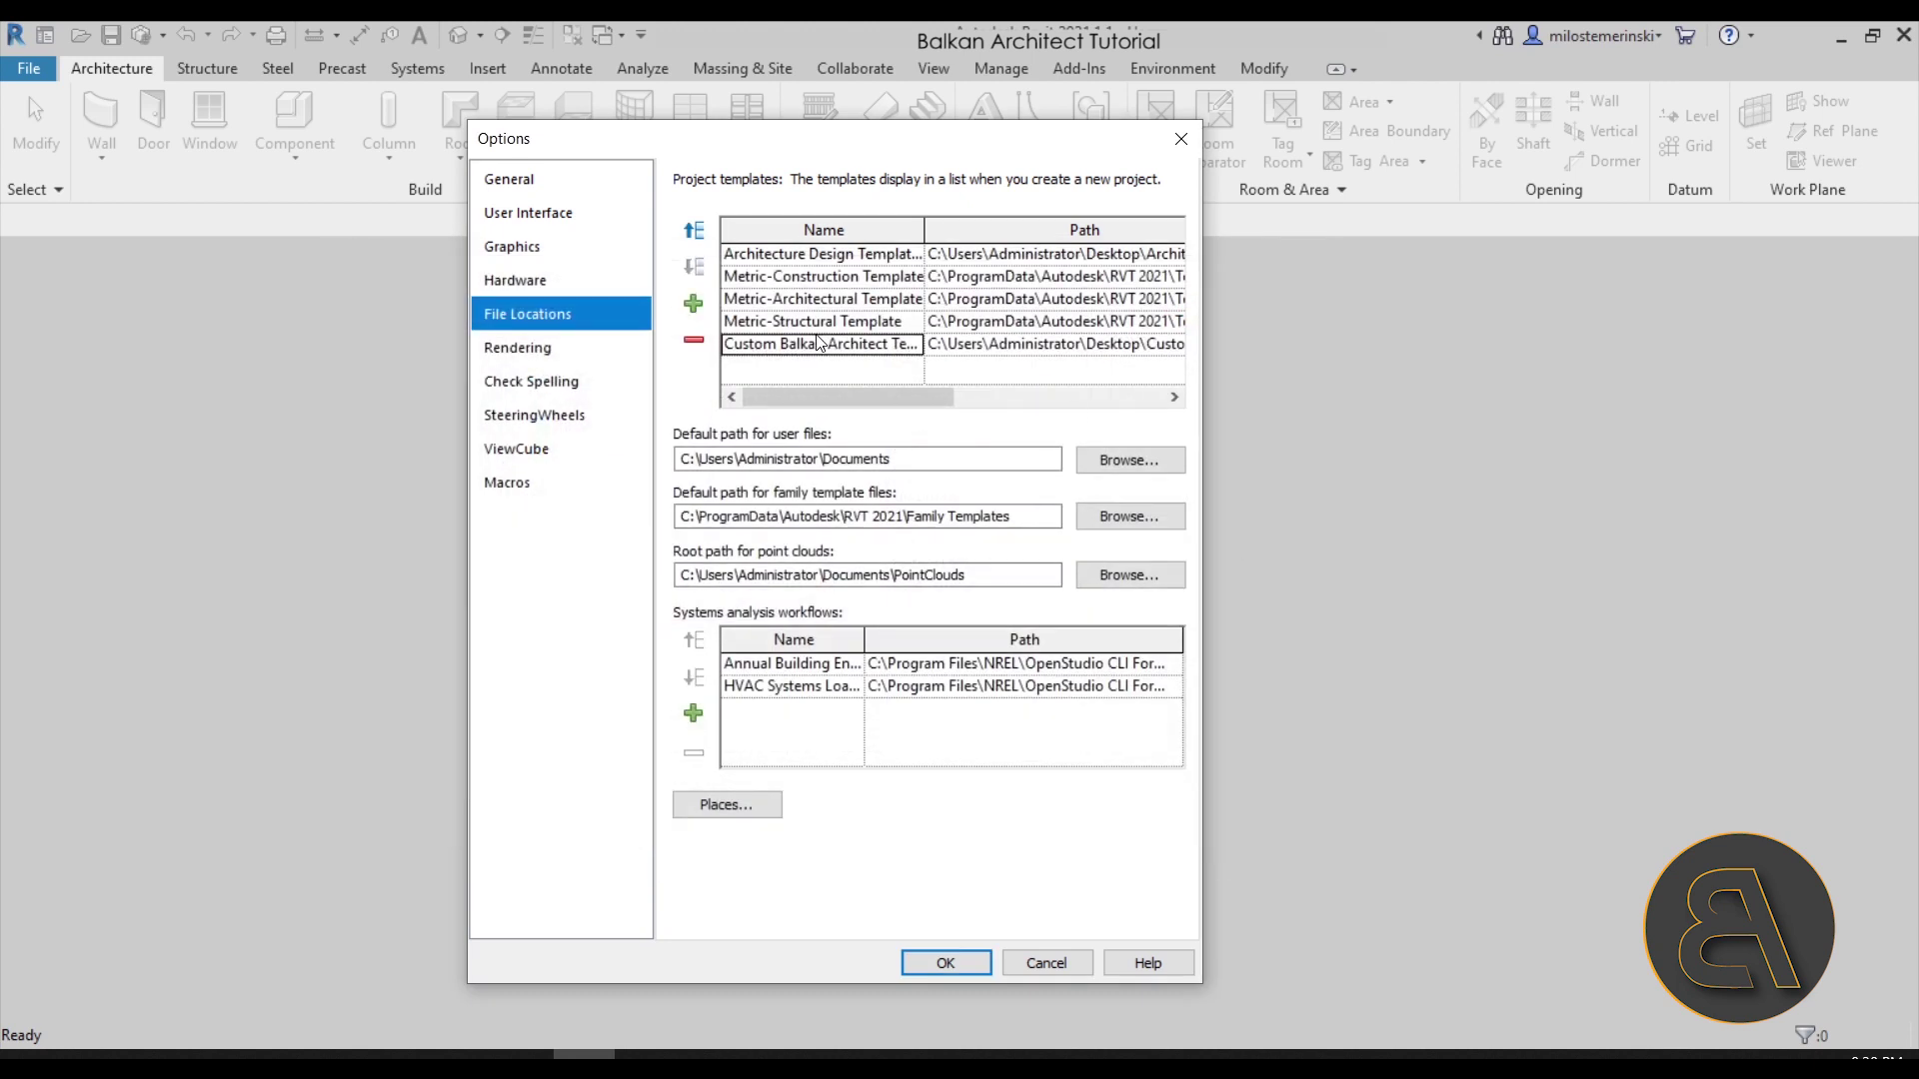
left_click(694, 231)
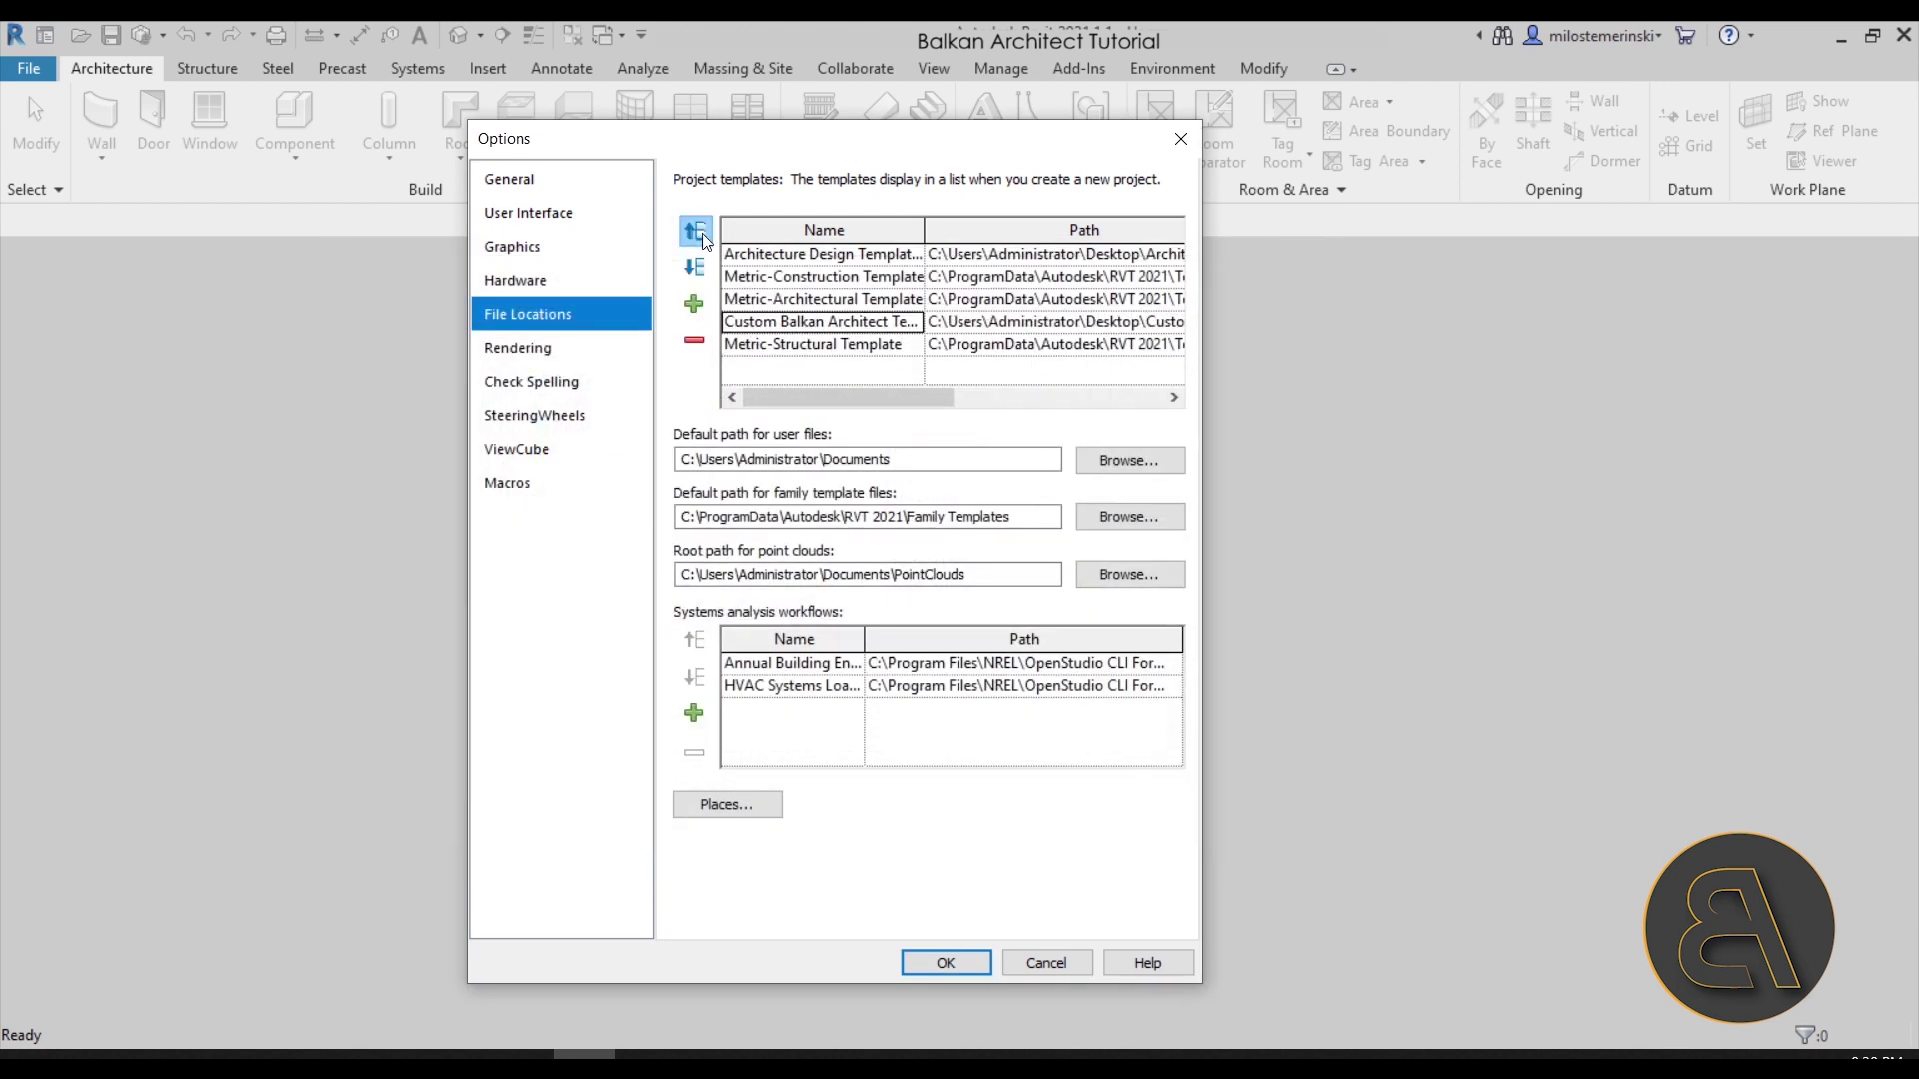
left_click(694, 231)
left_click(694, 231)
left_click(701, 231)
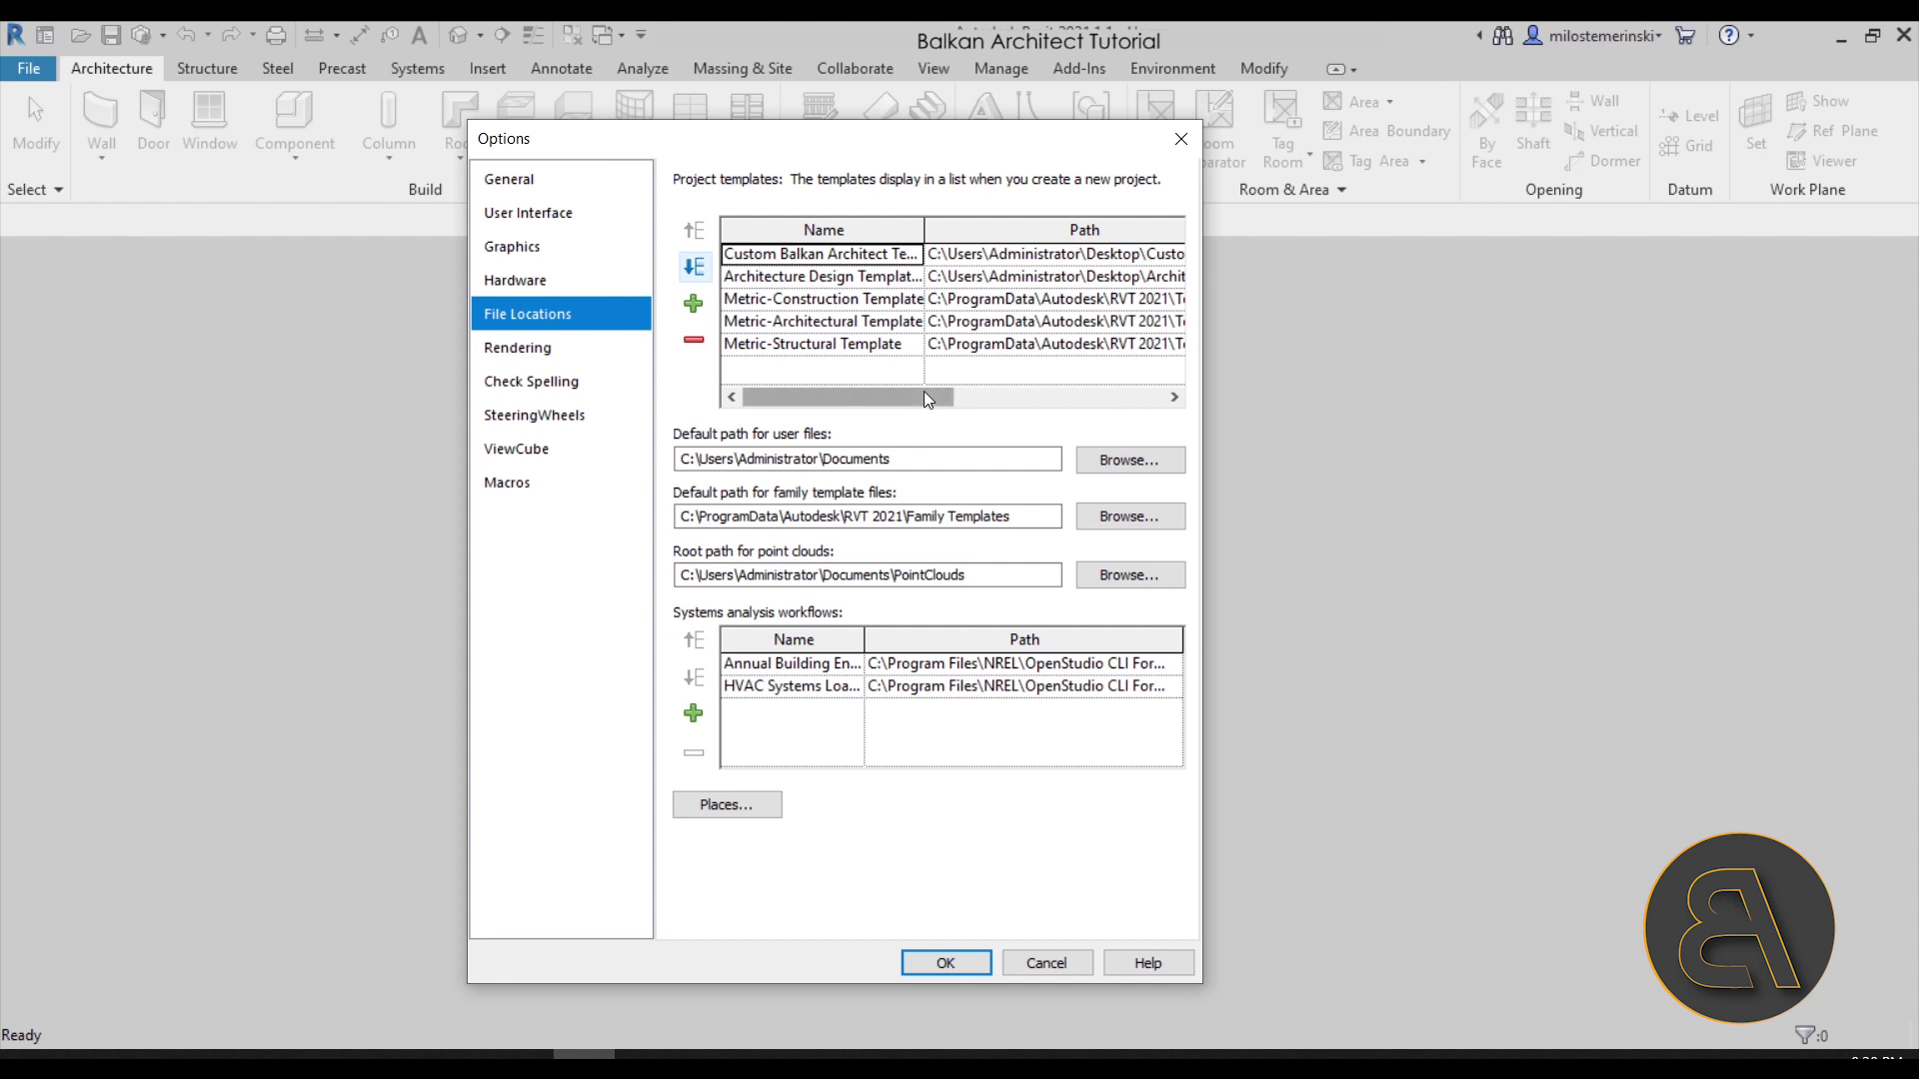
Review the Rendering, Check Spelling, SteeringWheels, ViewCube and Macros options and close the Options dialog with Cancel
left_click(526, 359)
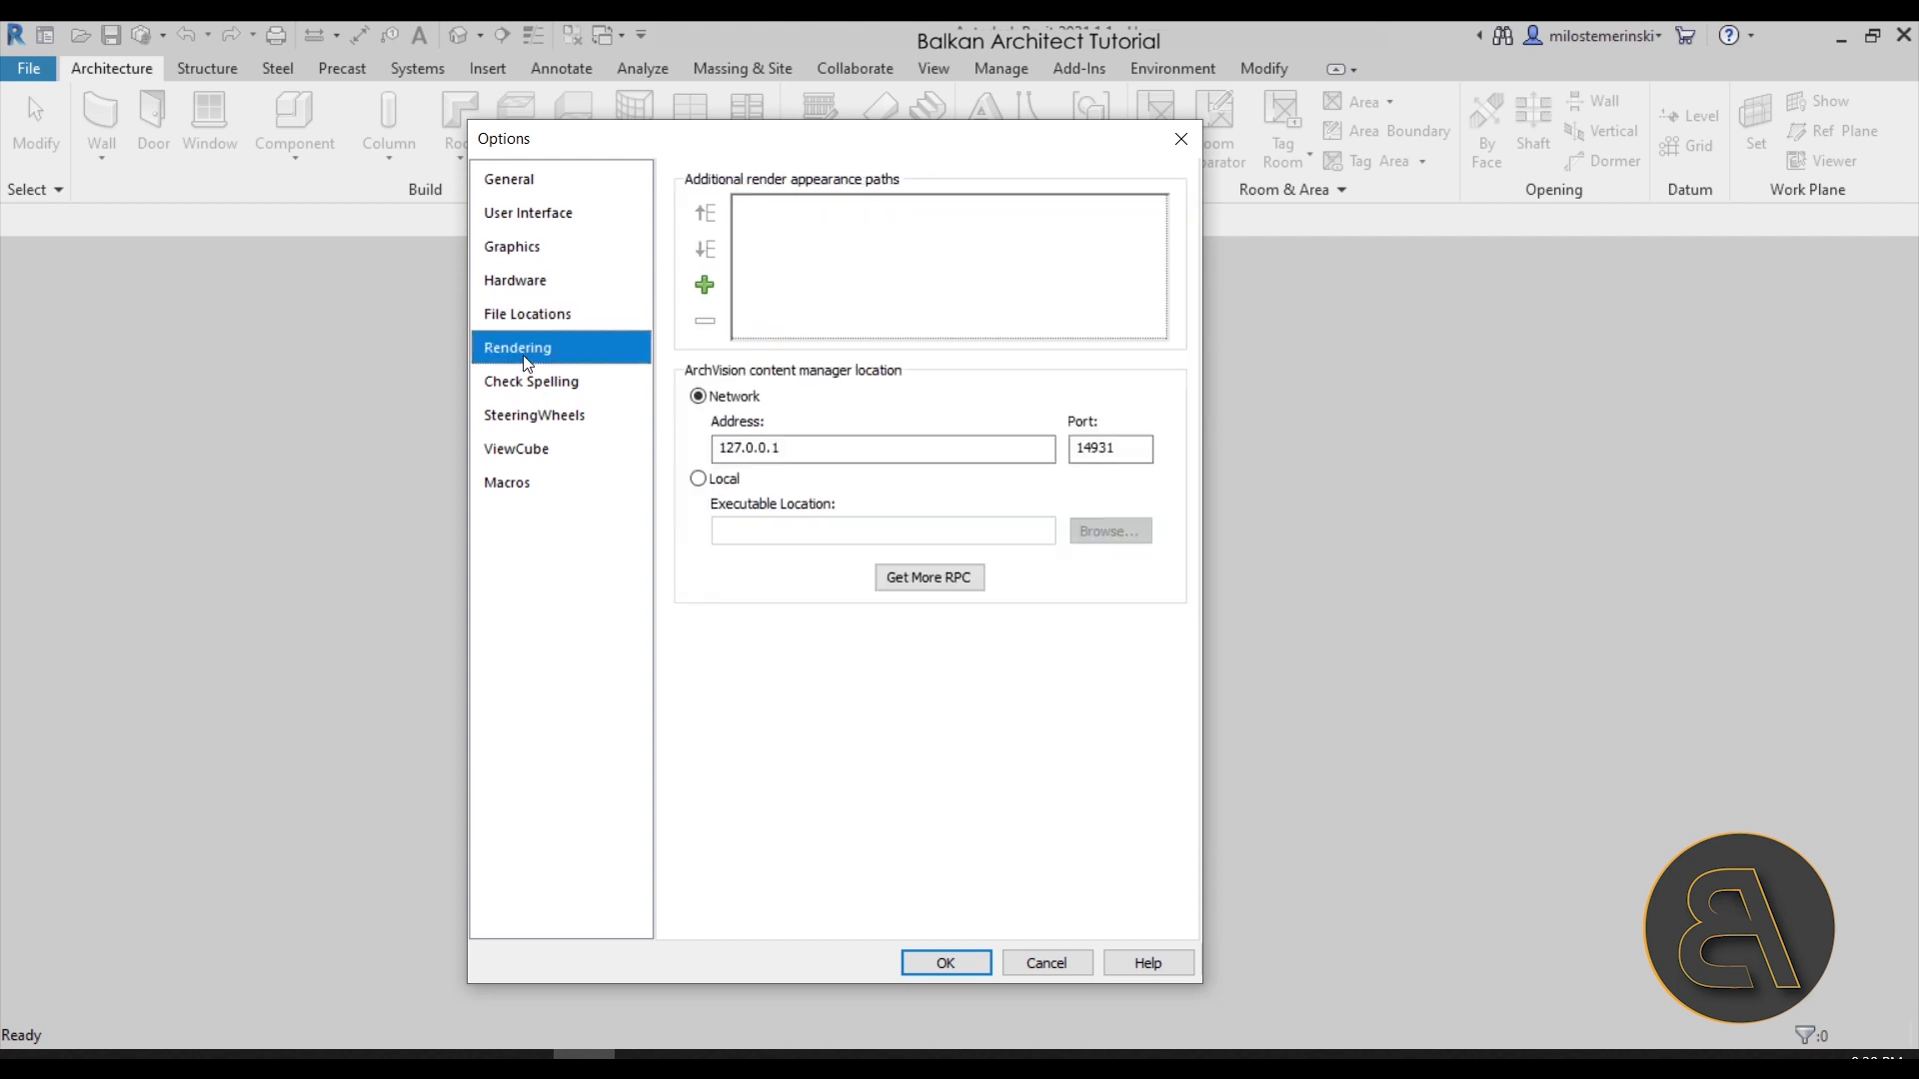
left_click(529, 381)
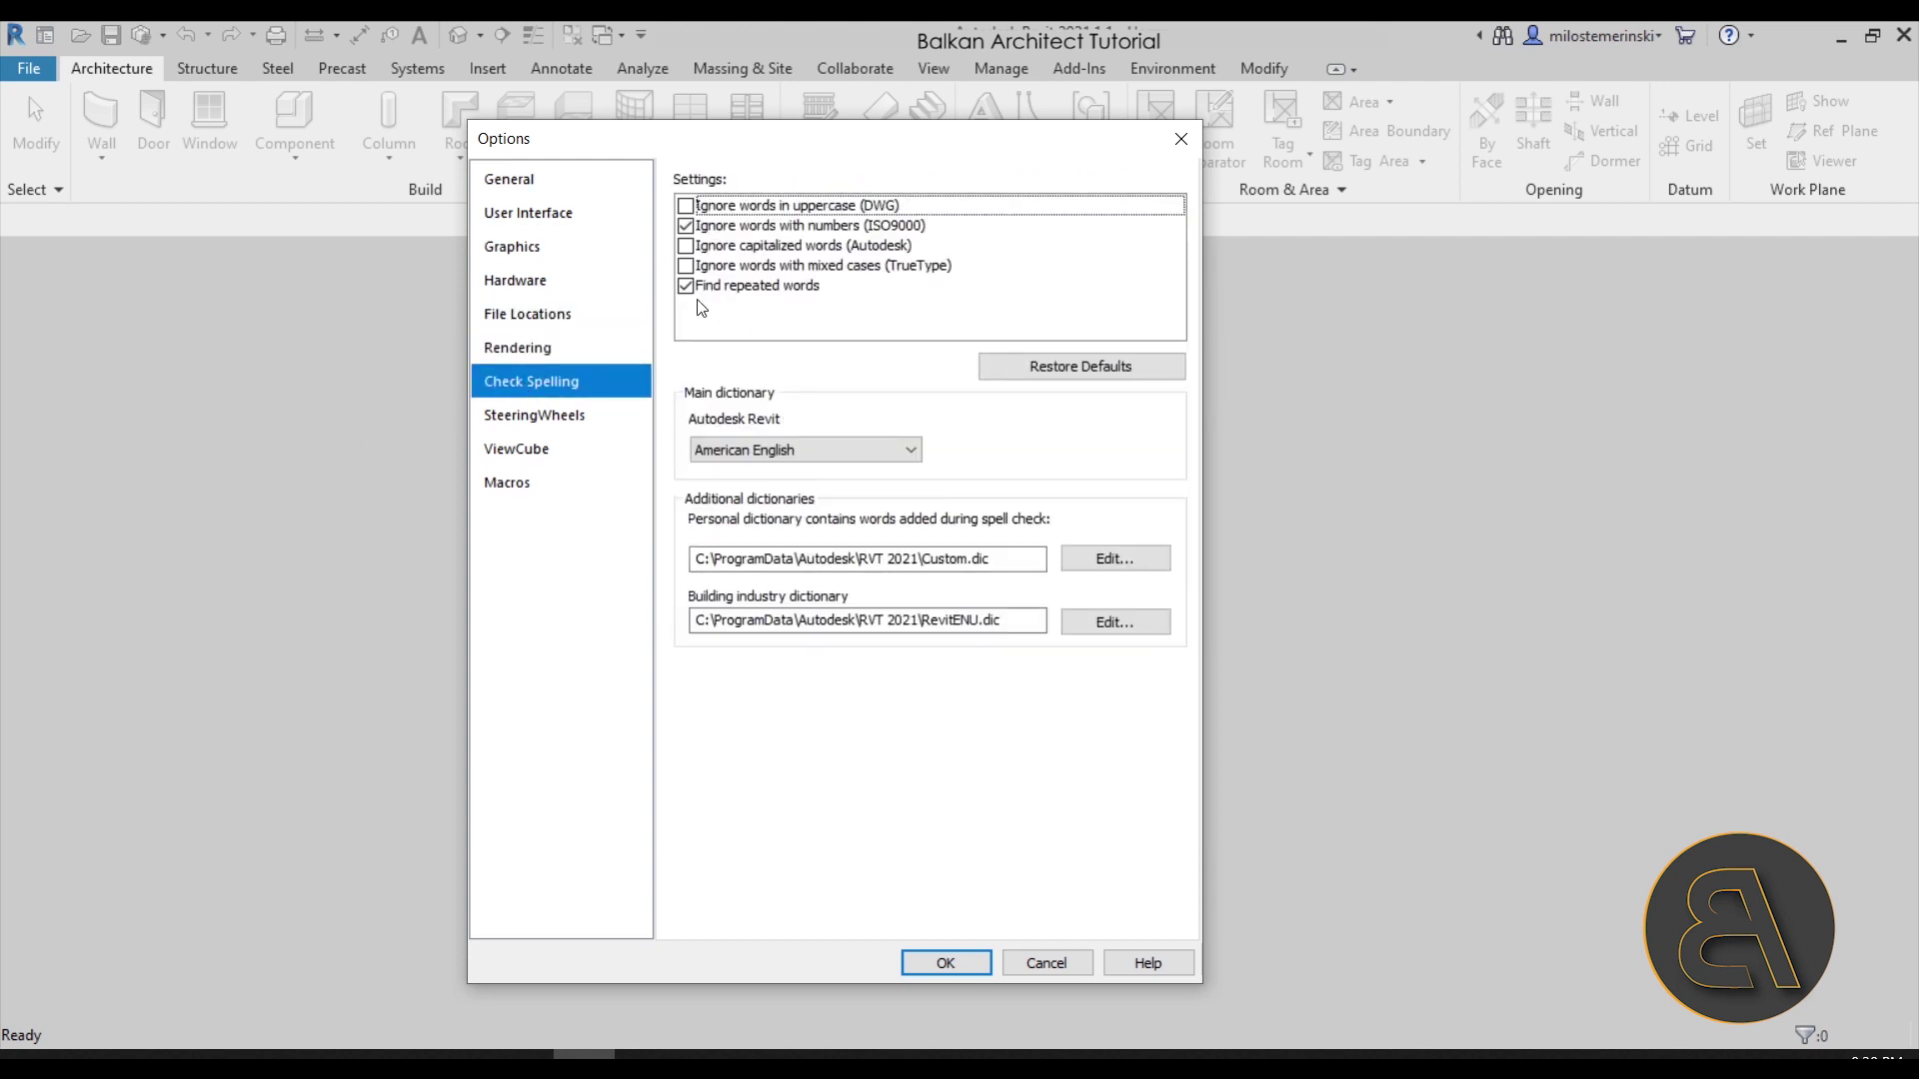
left_click(556, 415)
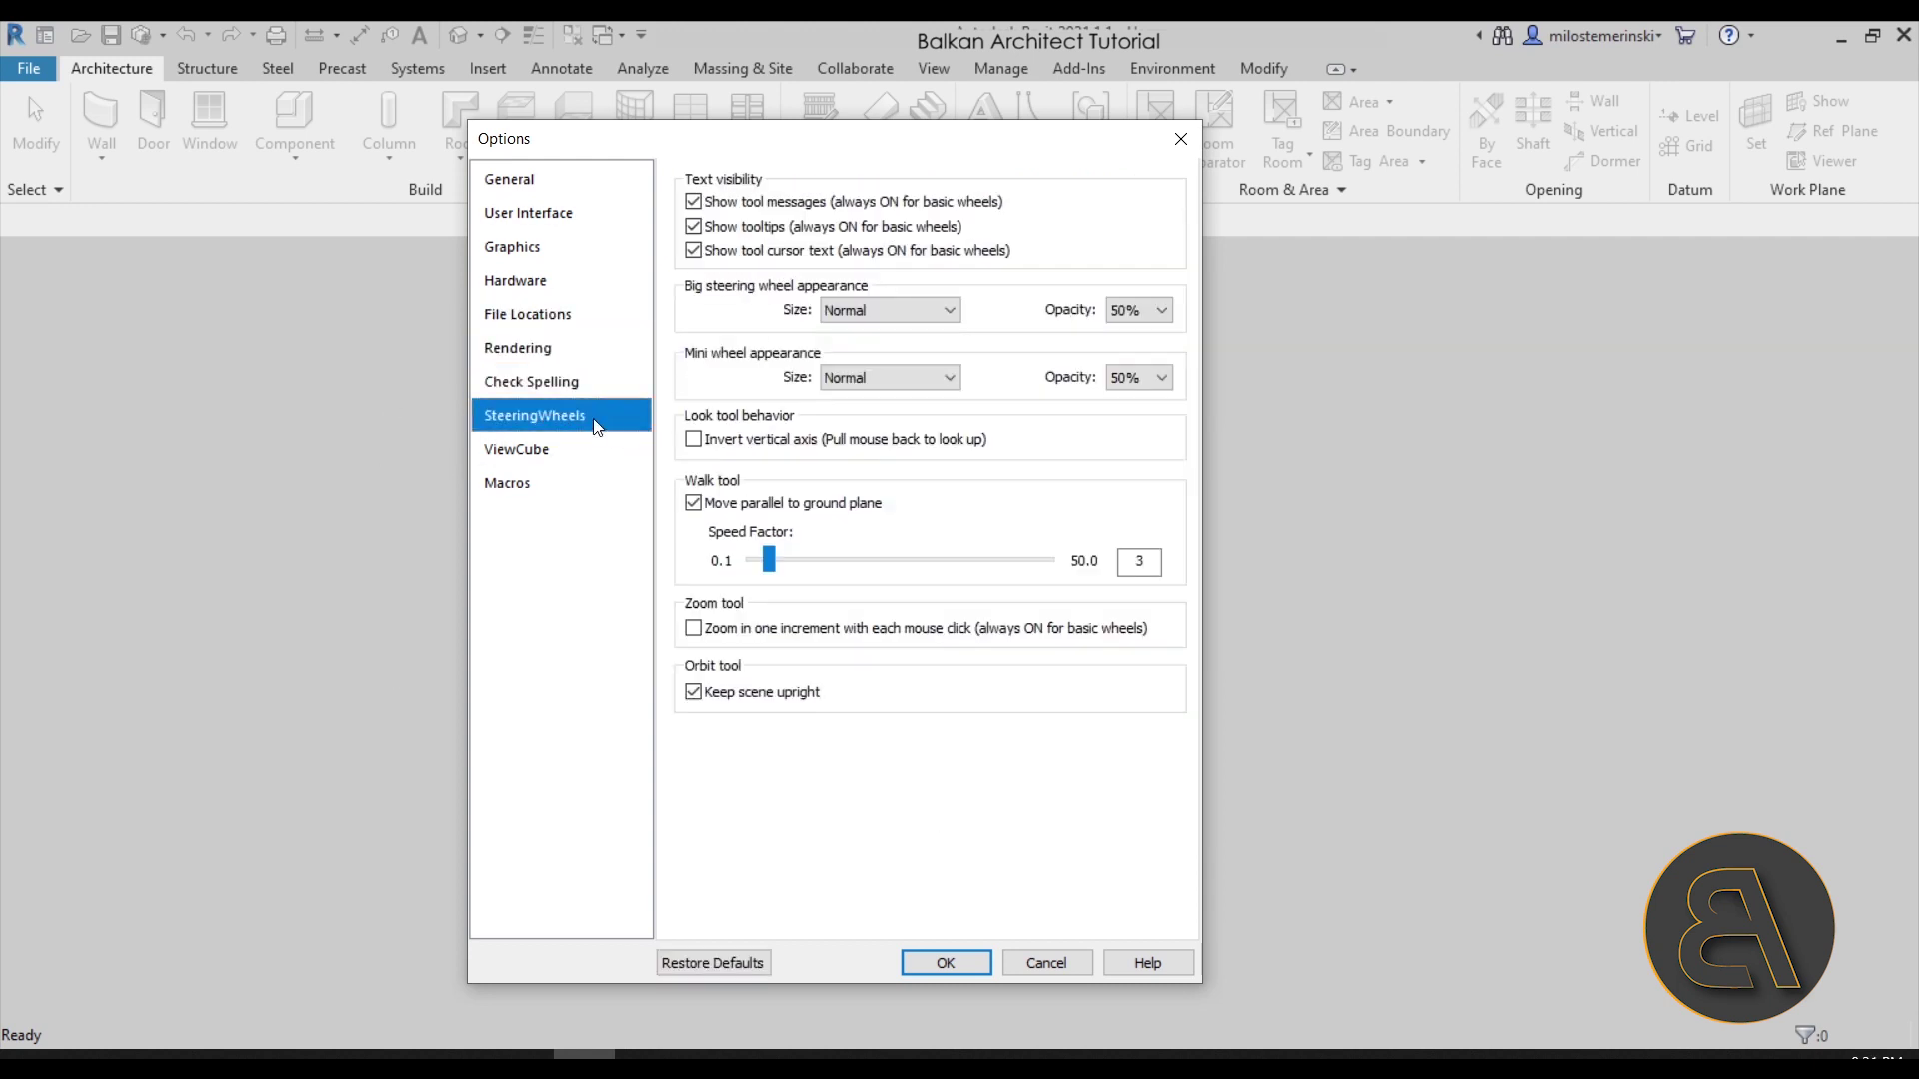
left_click(523, 449)
left_click(538, 428)
left_click(514, 390)
left_click(521, 427)
left_click(562, 482)
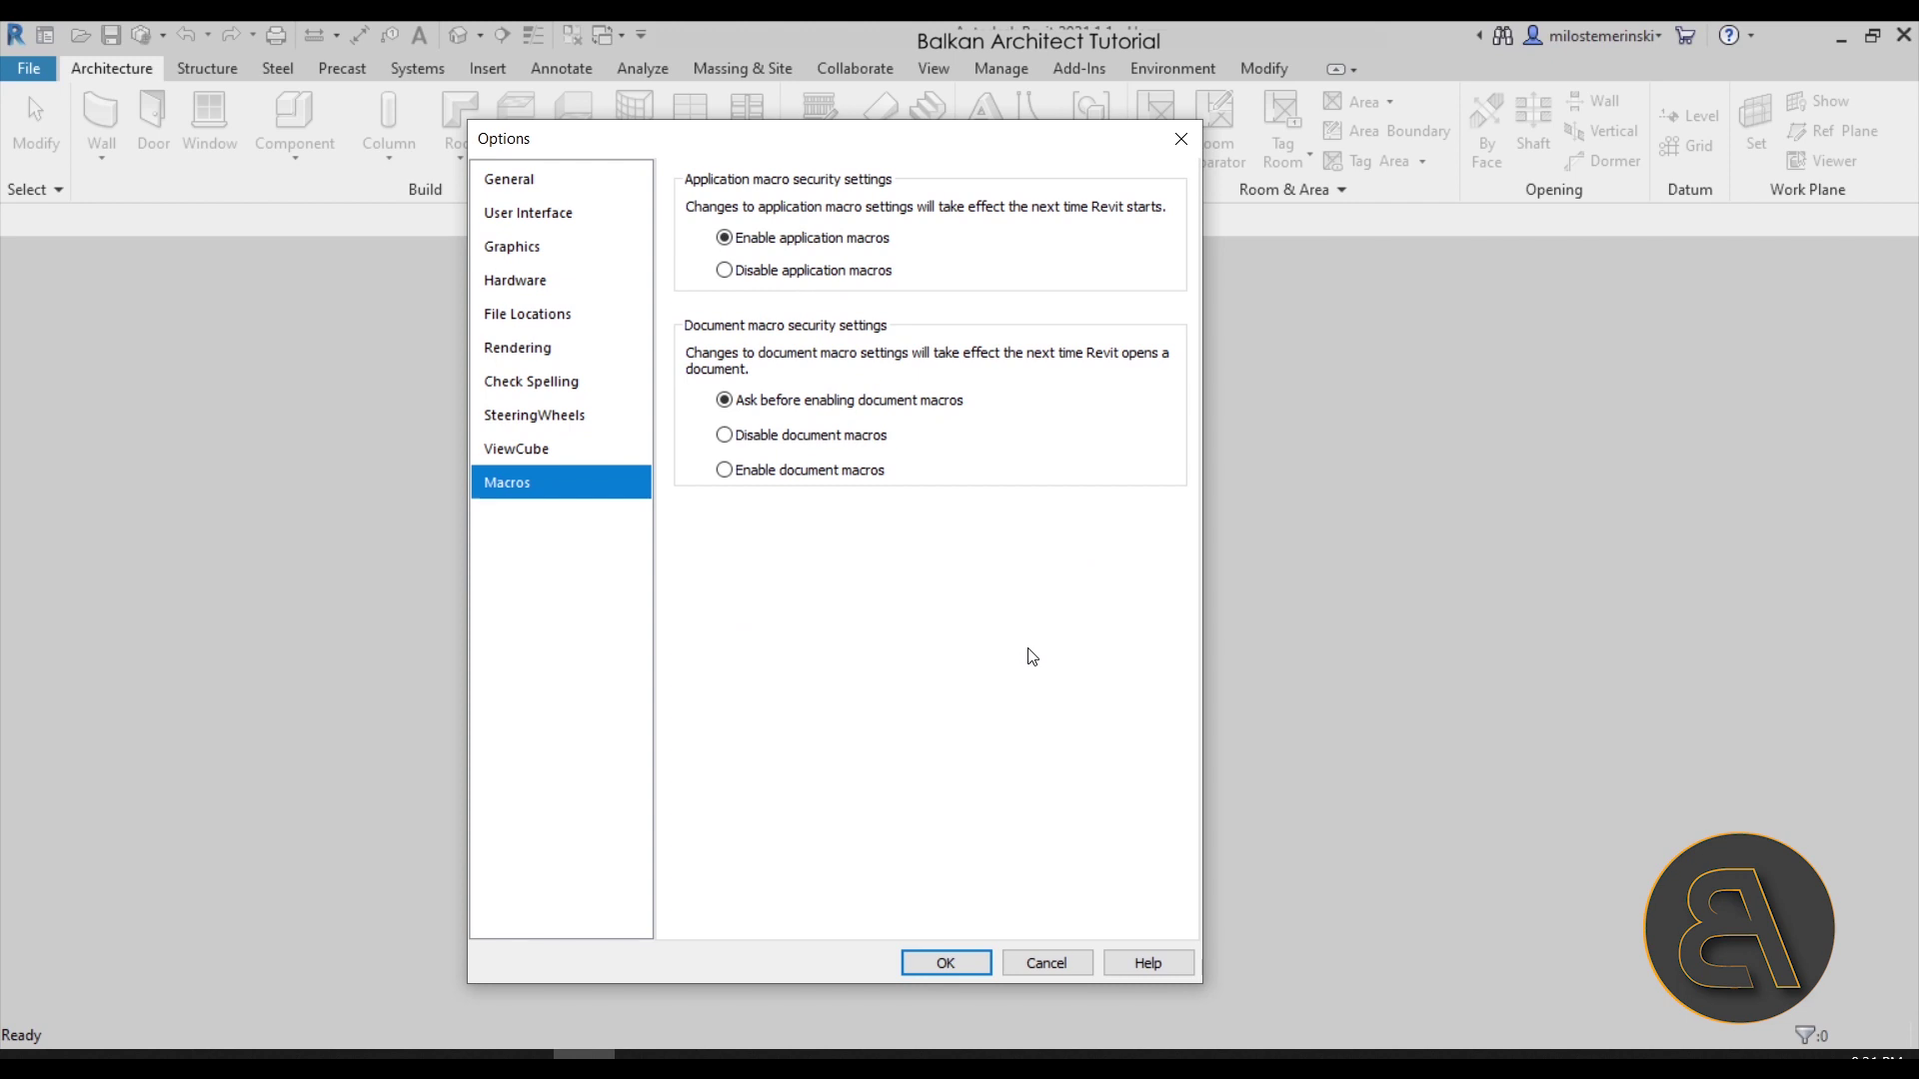
left_click(1051, 966)
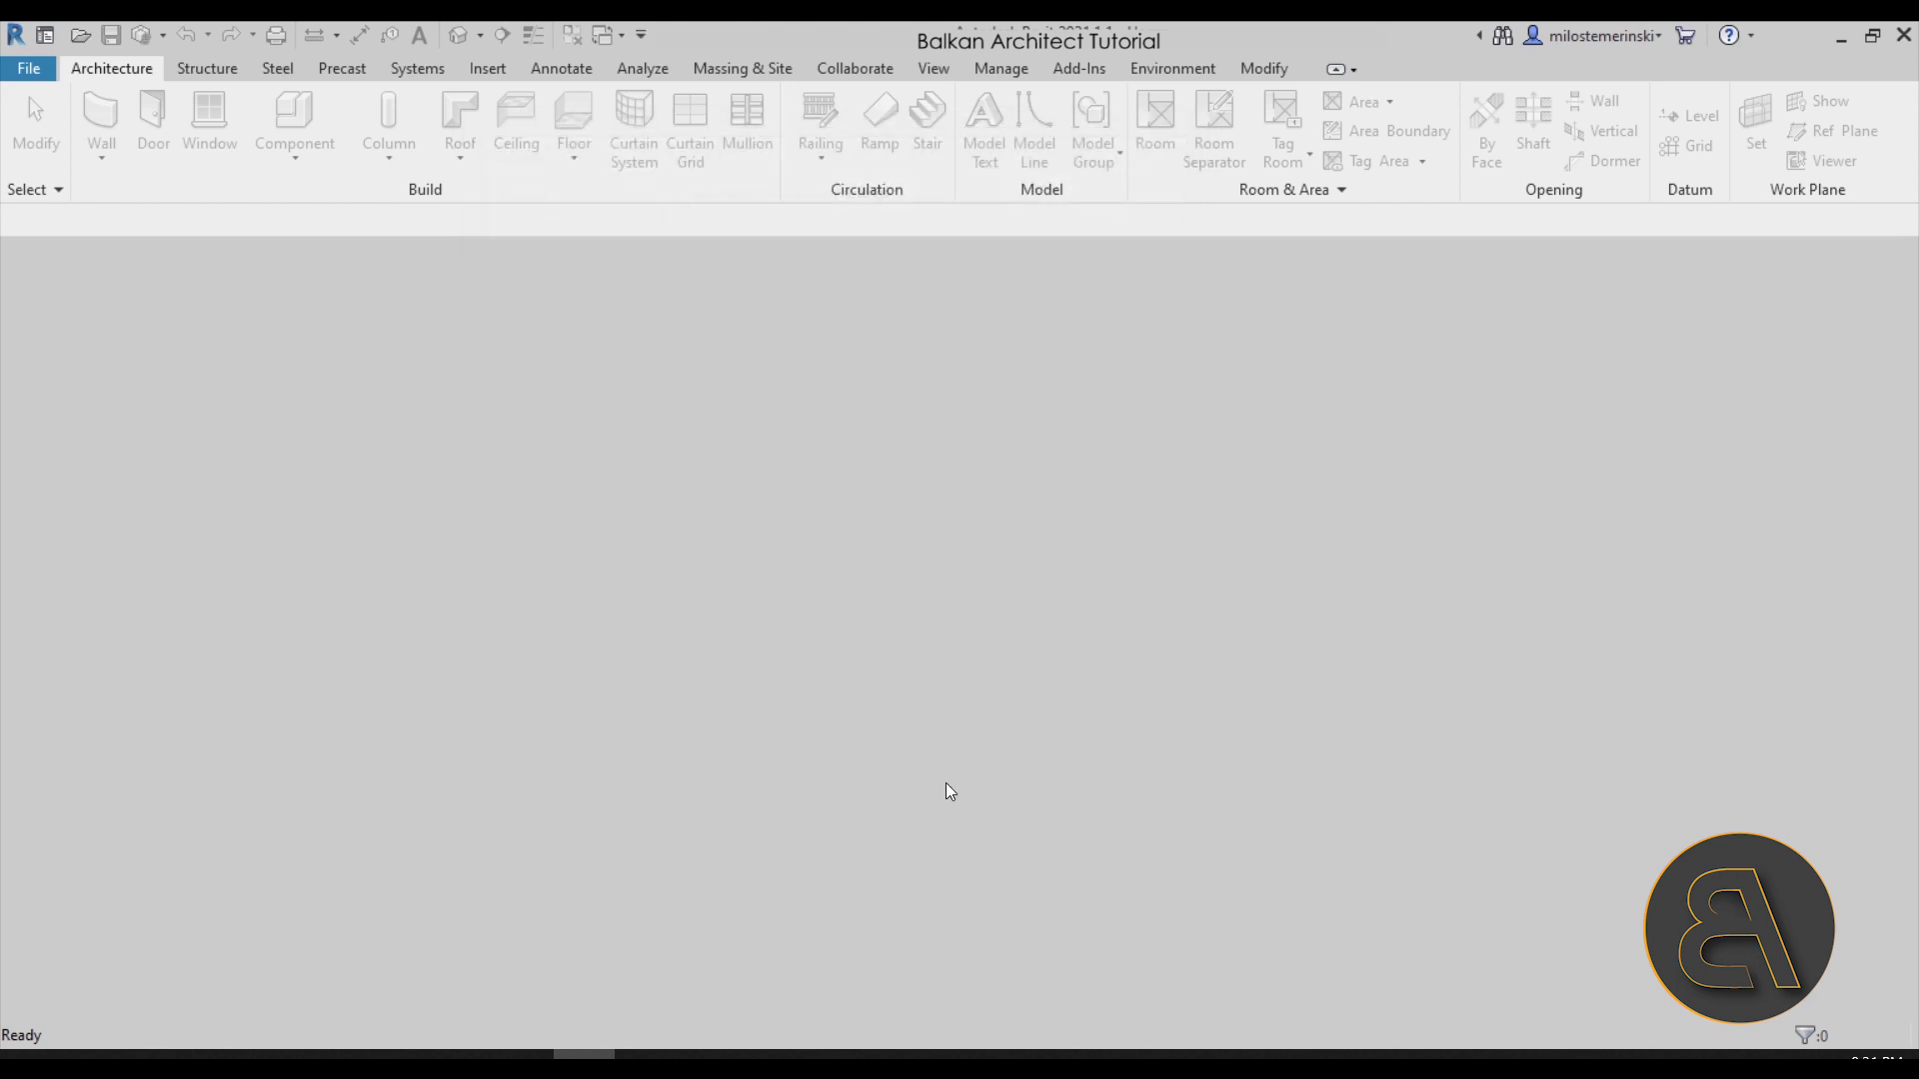
Open the Keyboard Shortcuts settings from the user interface options and move the dialog closer to the middle of the screen
left_click(1000, 68)
left_click(940, 69)
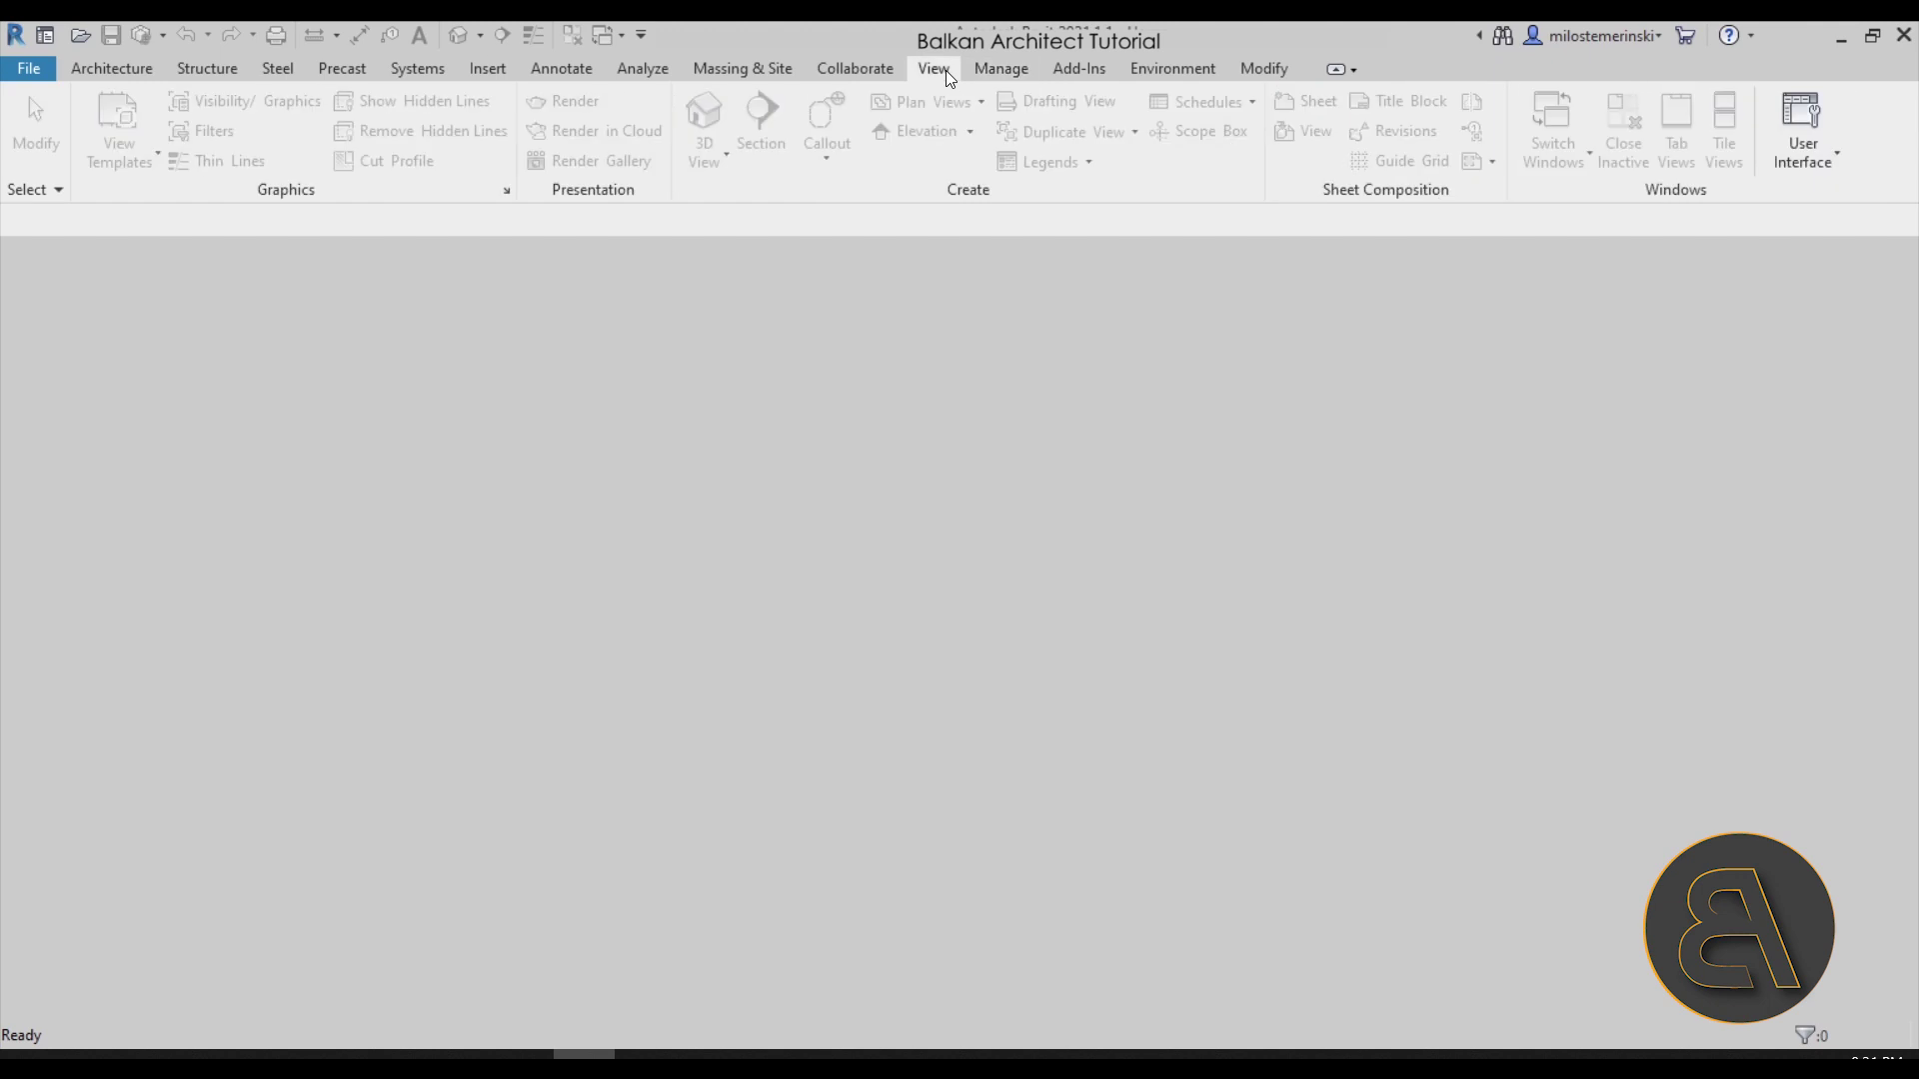
left_click(1791, 170)
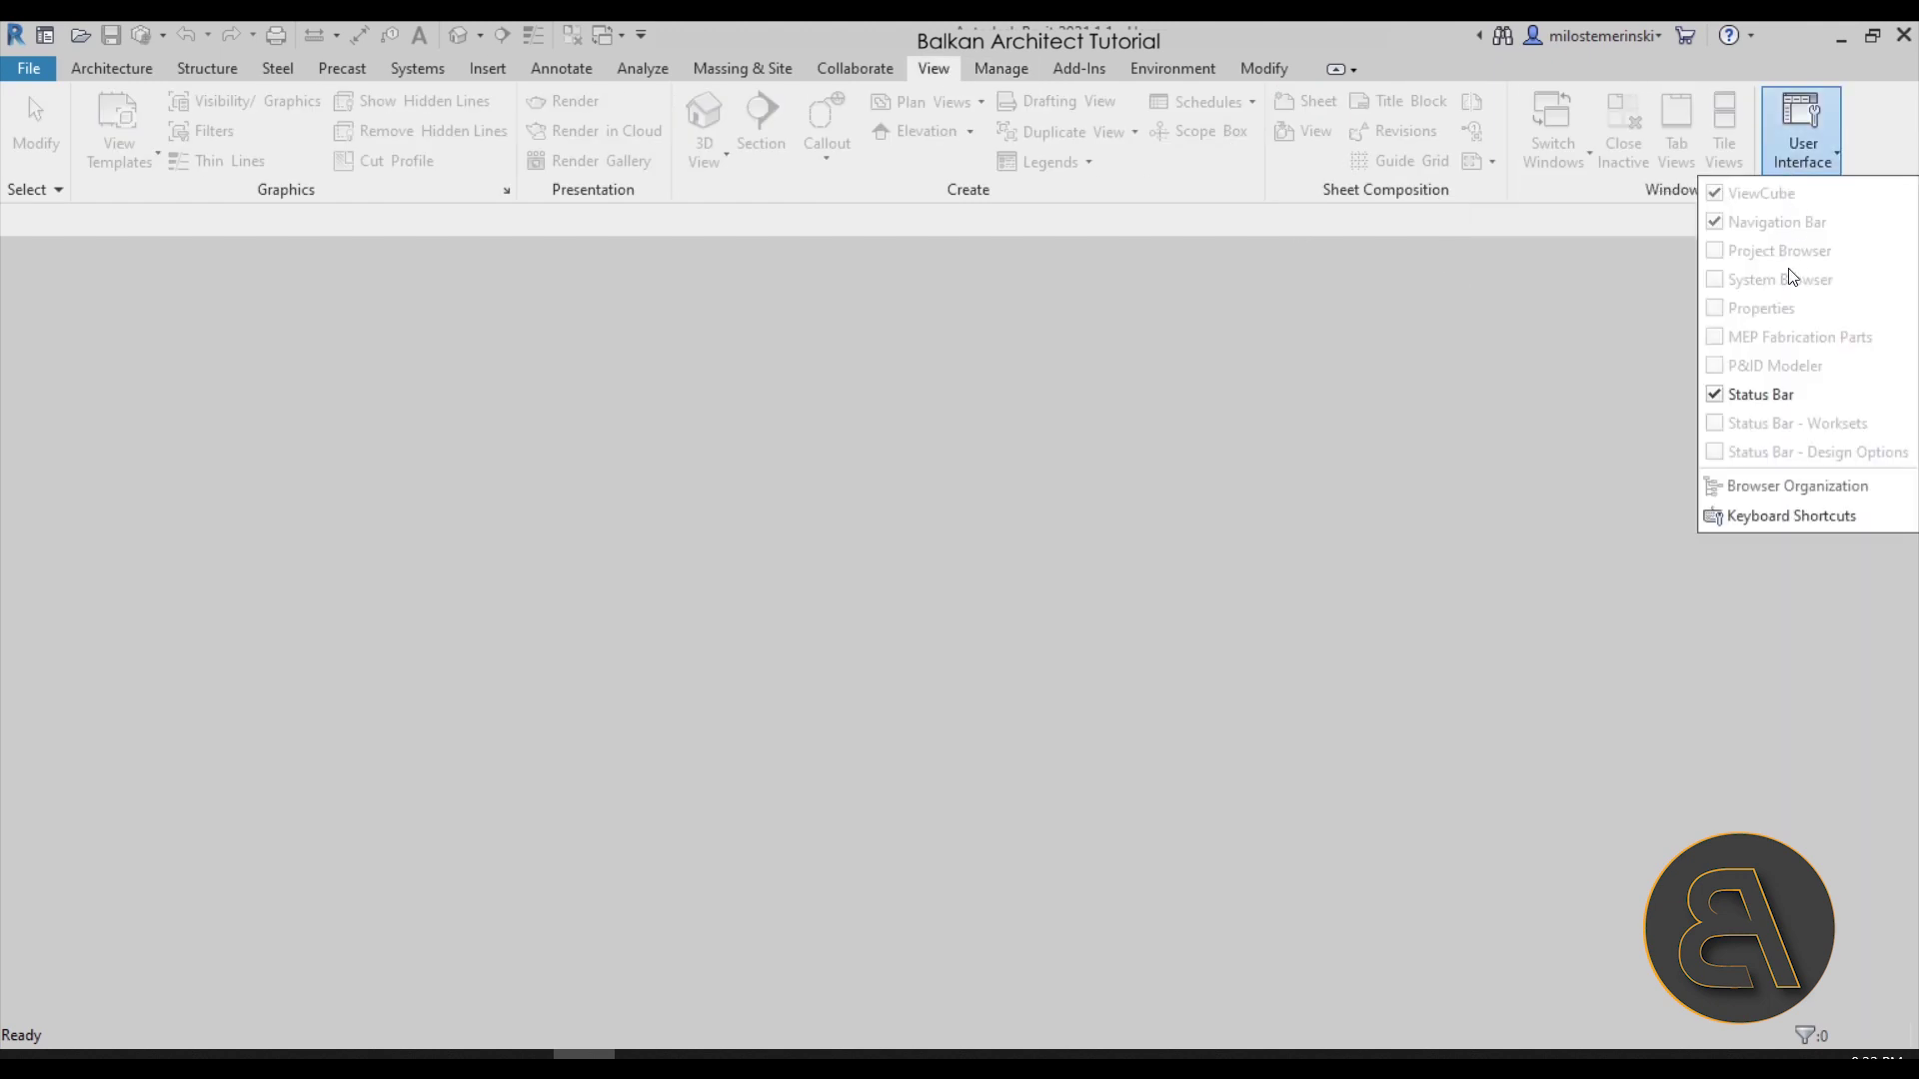
left_click(1743, 518)
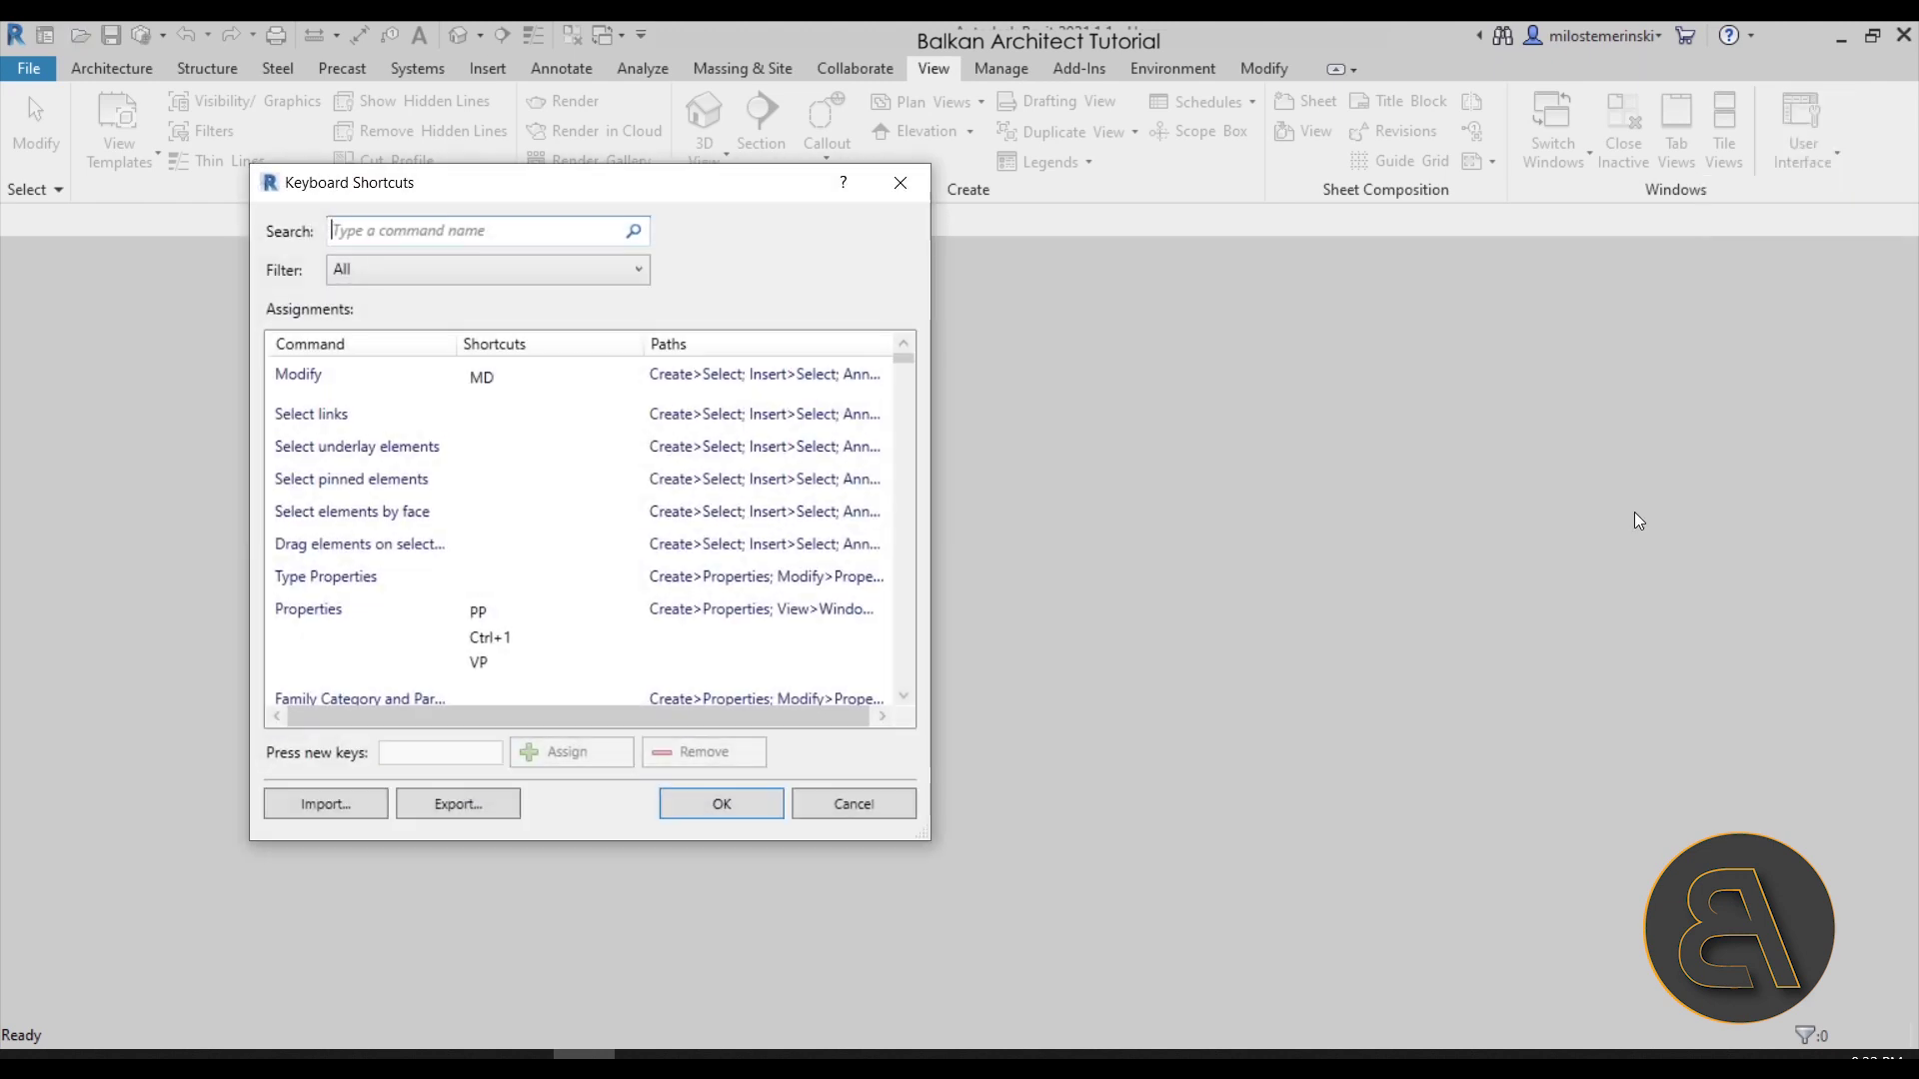
left_click_drag(521, 193, 788, 211)
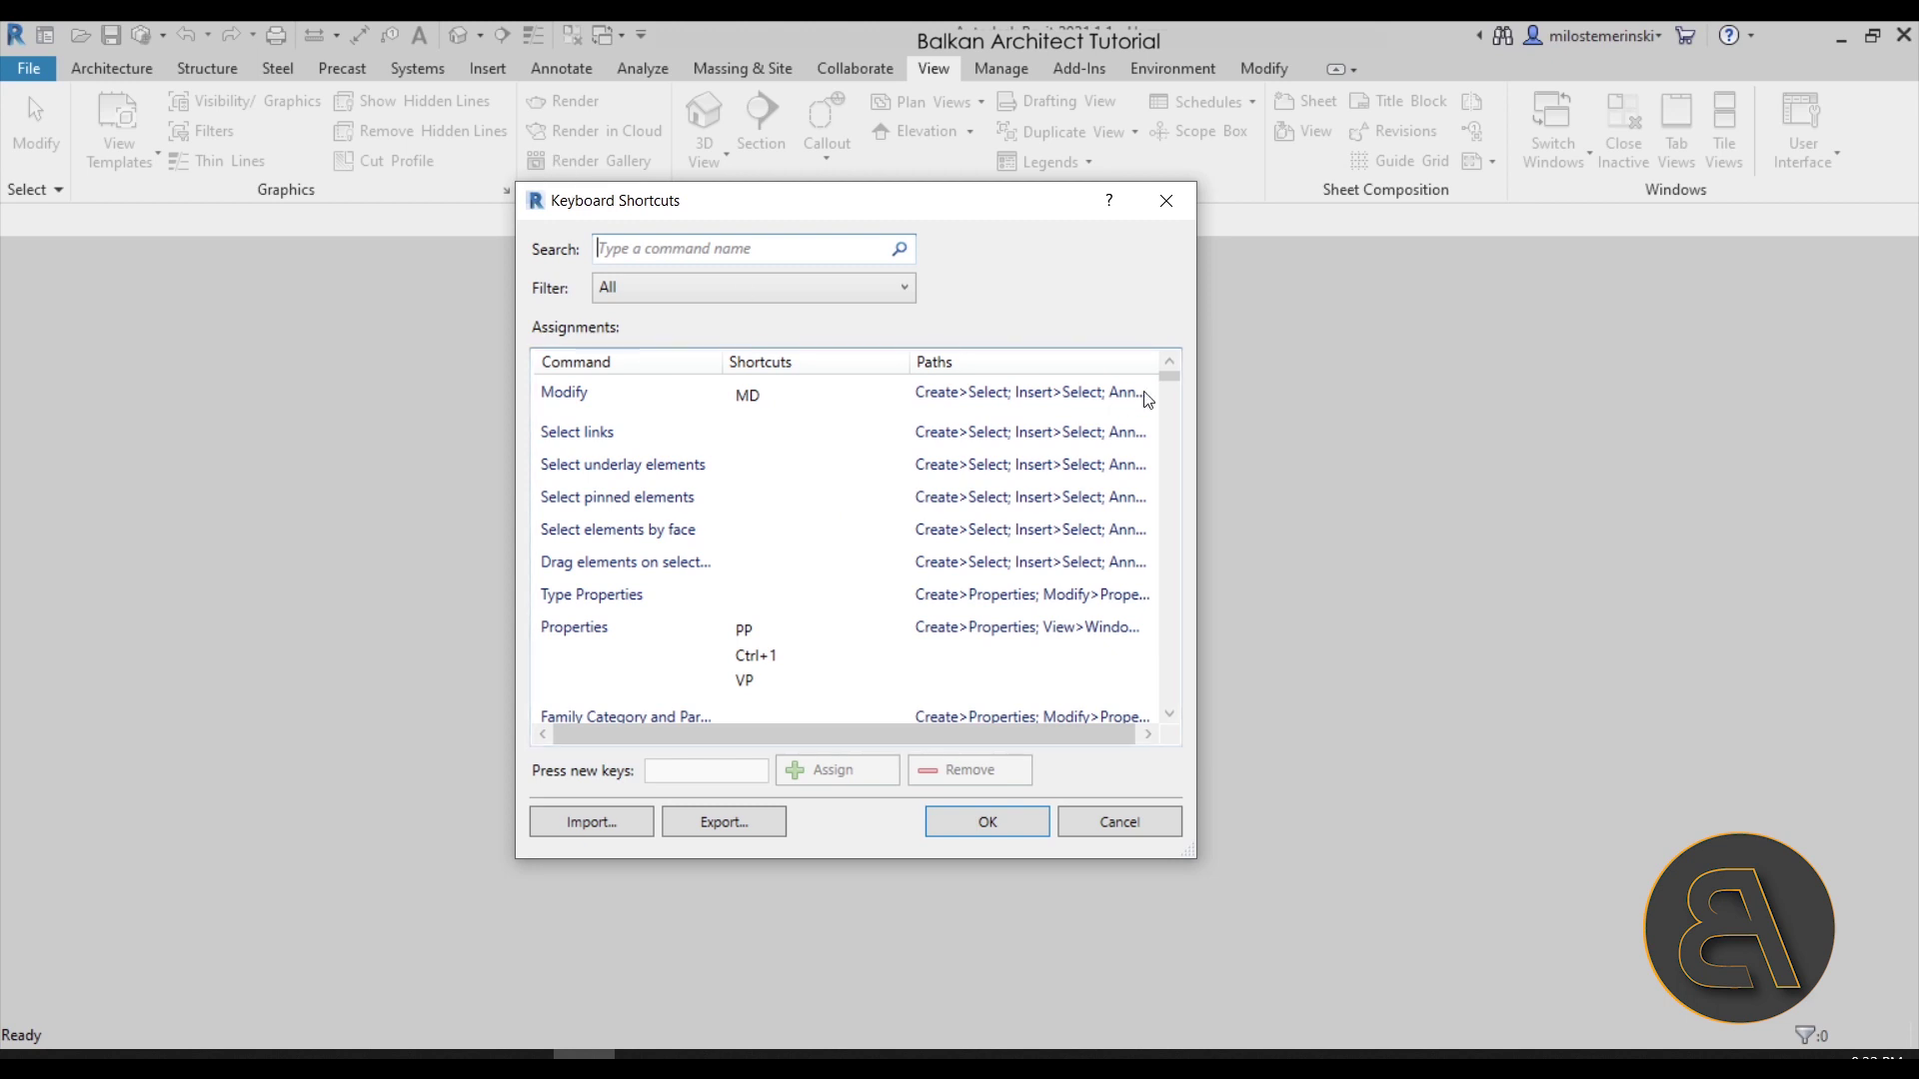
Examine the keyboard shortcut assignments down to the contextual stair and railing commands and select the Railing command under Contextual Tabs>Tools
left_click_drag(1179, 380, 1178, 437)
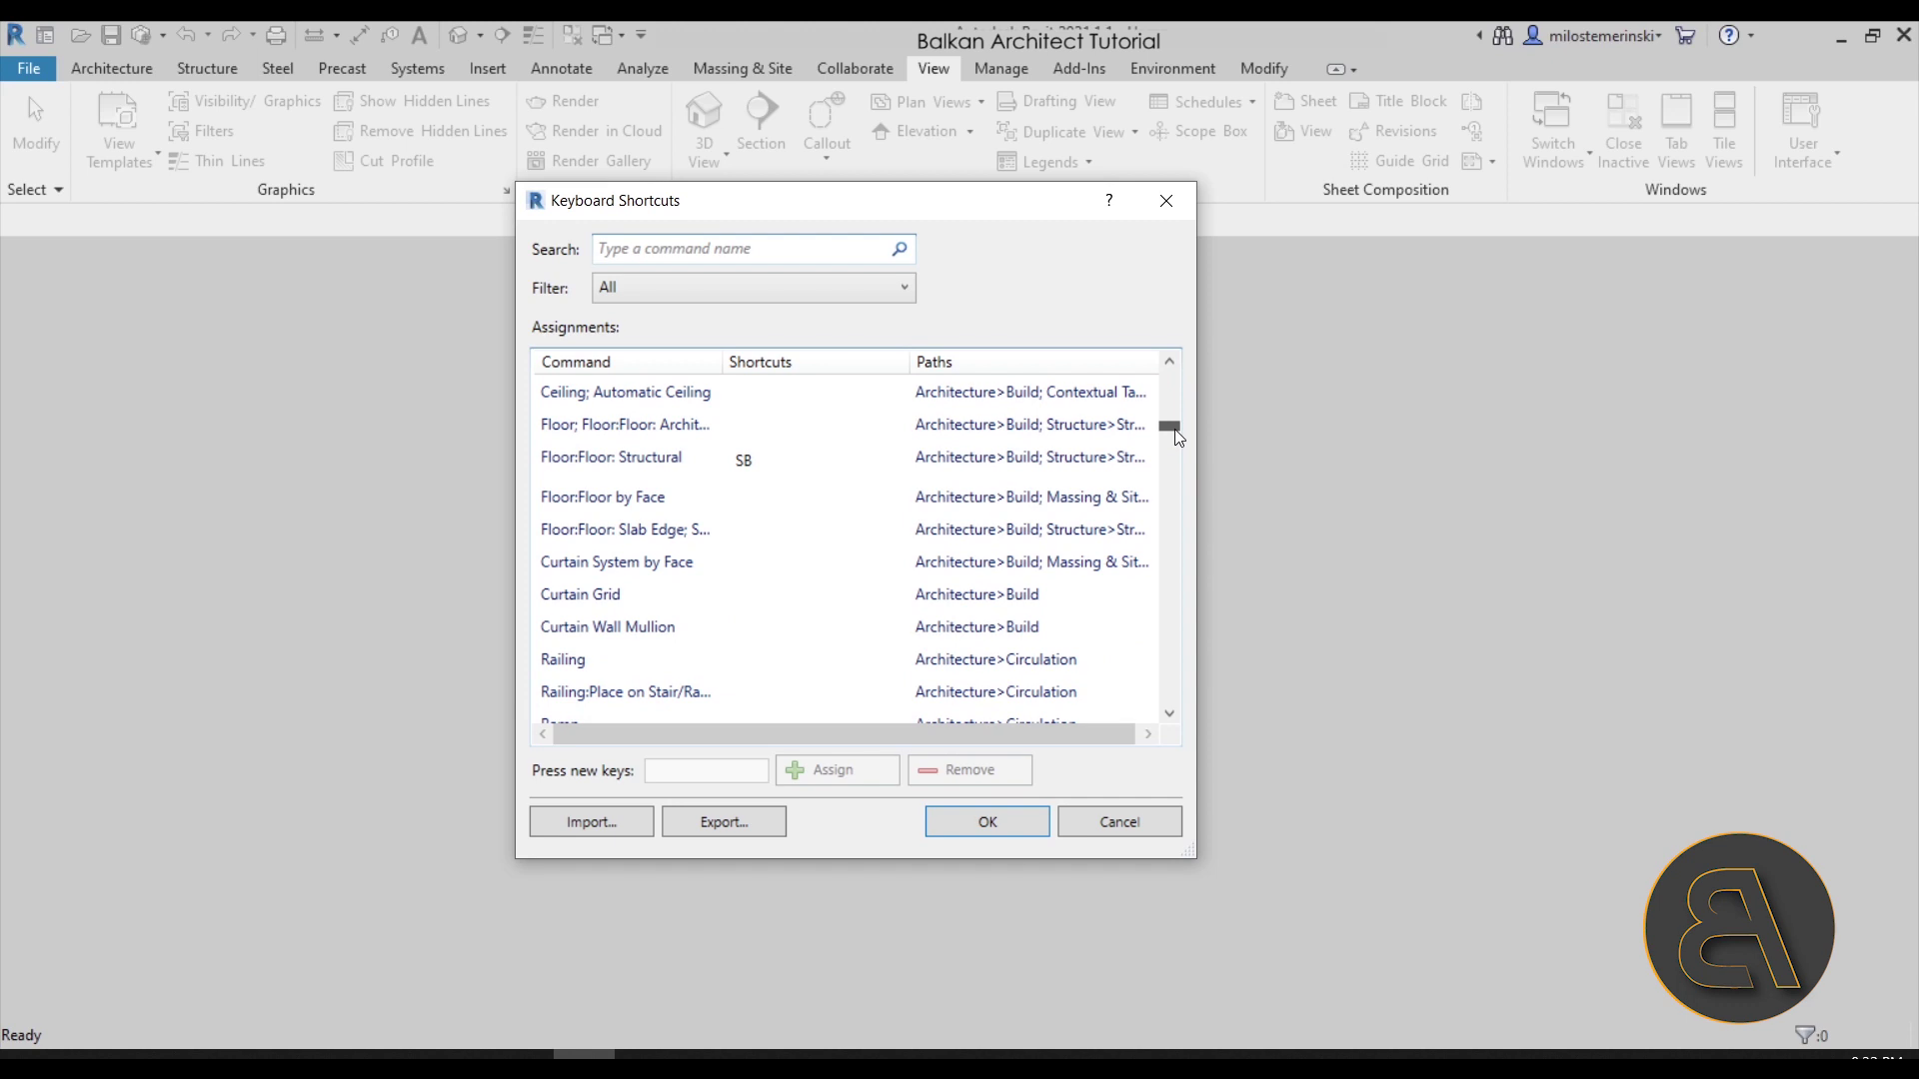
left_click_drag(1178, 438, 1180, 498)
scroll(732, 603, "down", 10)
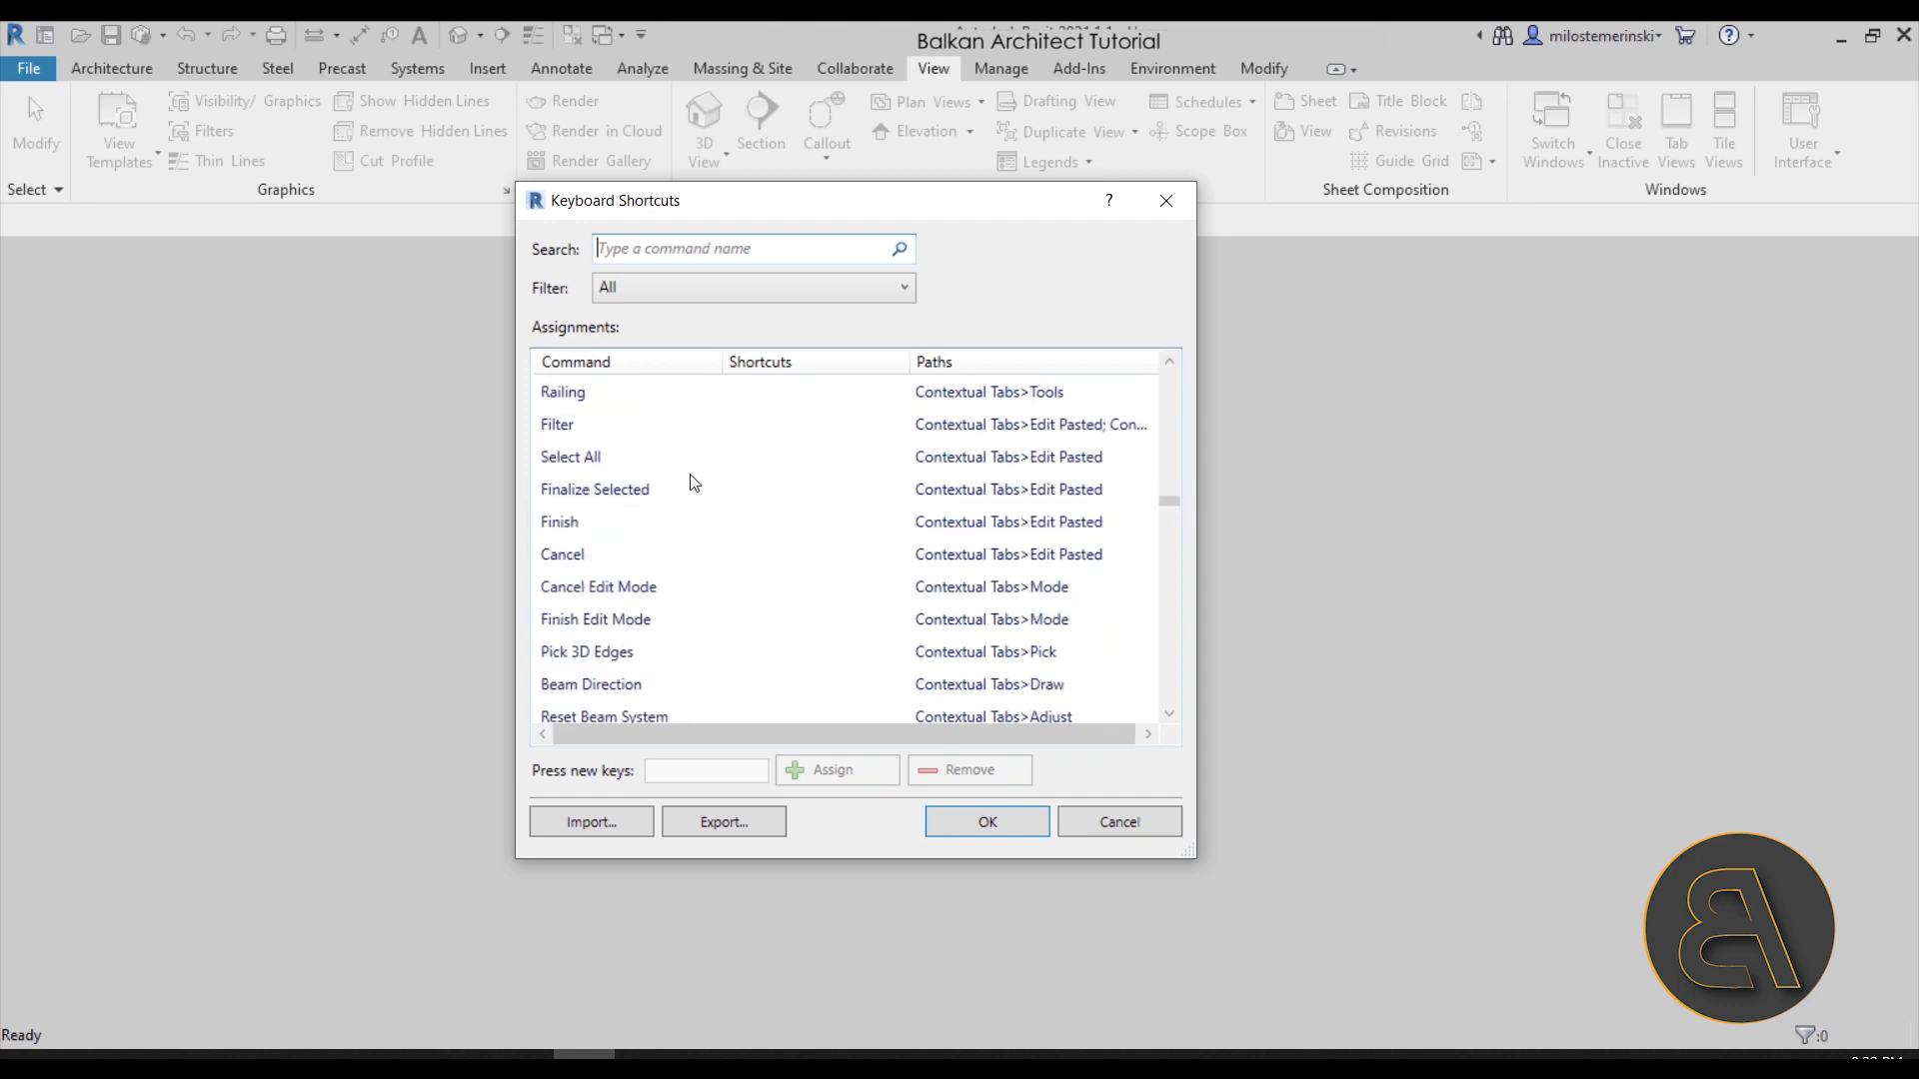
scroll(695, 480, "up", 3)
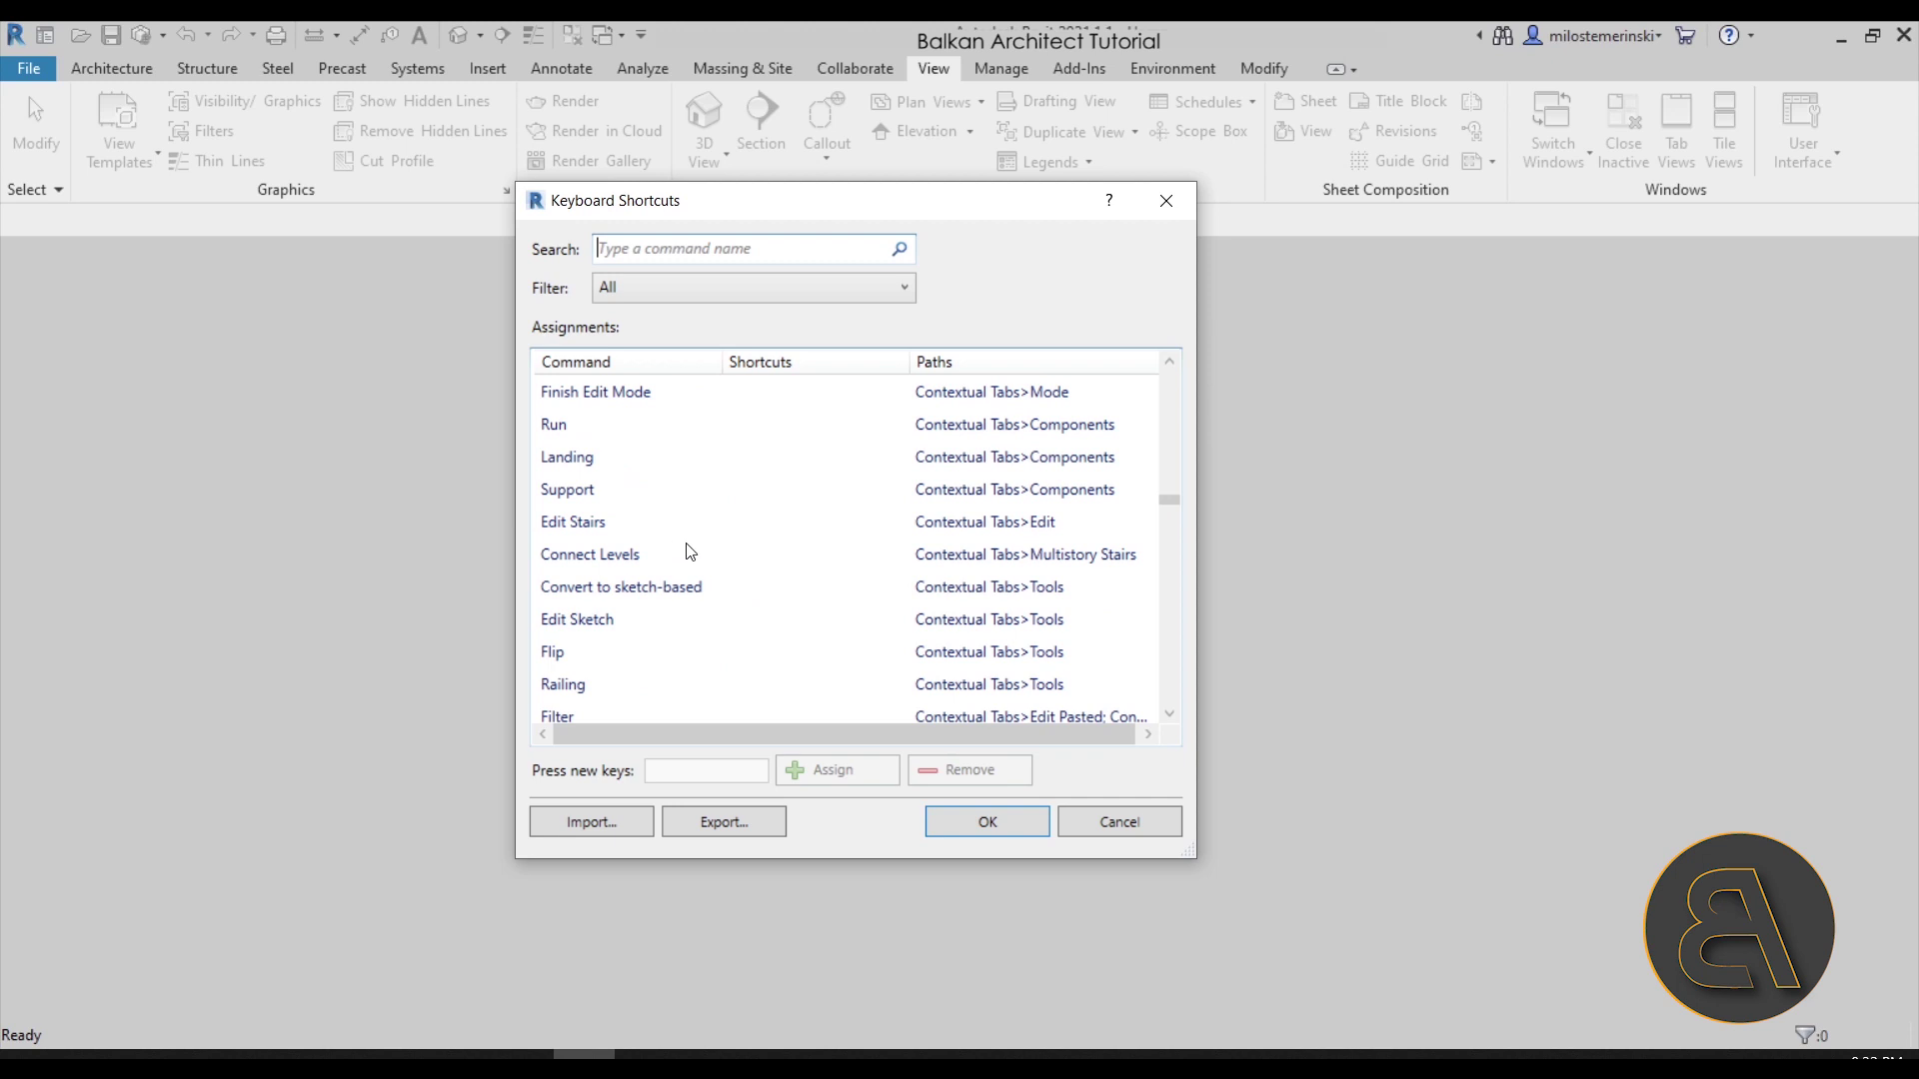
scroll(685, 547, "up", 1)
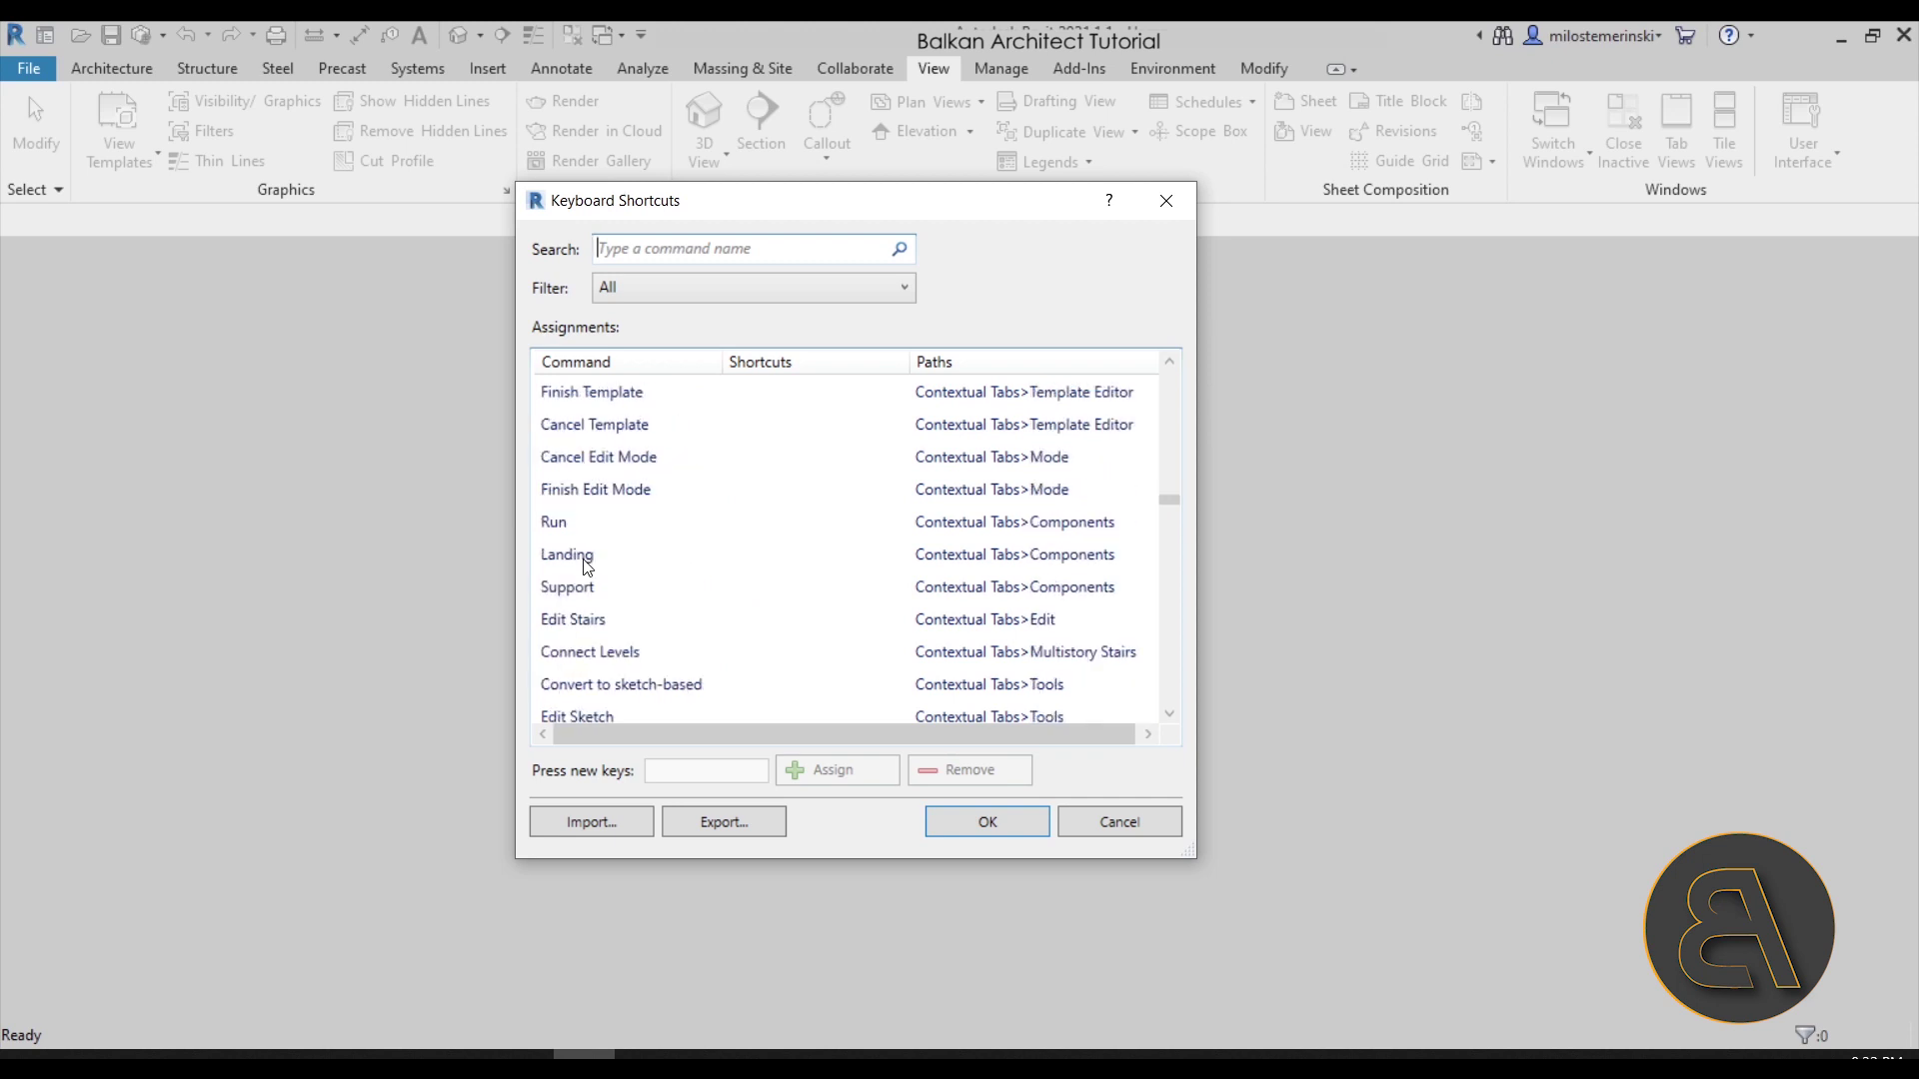
scroll(690, 569, "down", 1)
scroll(604, 498, "down", 1)
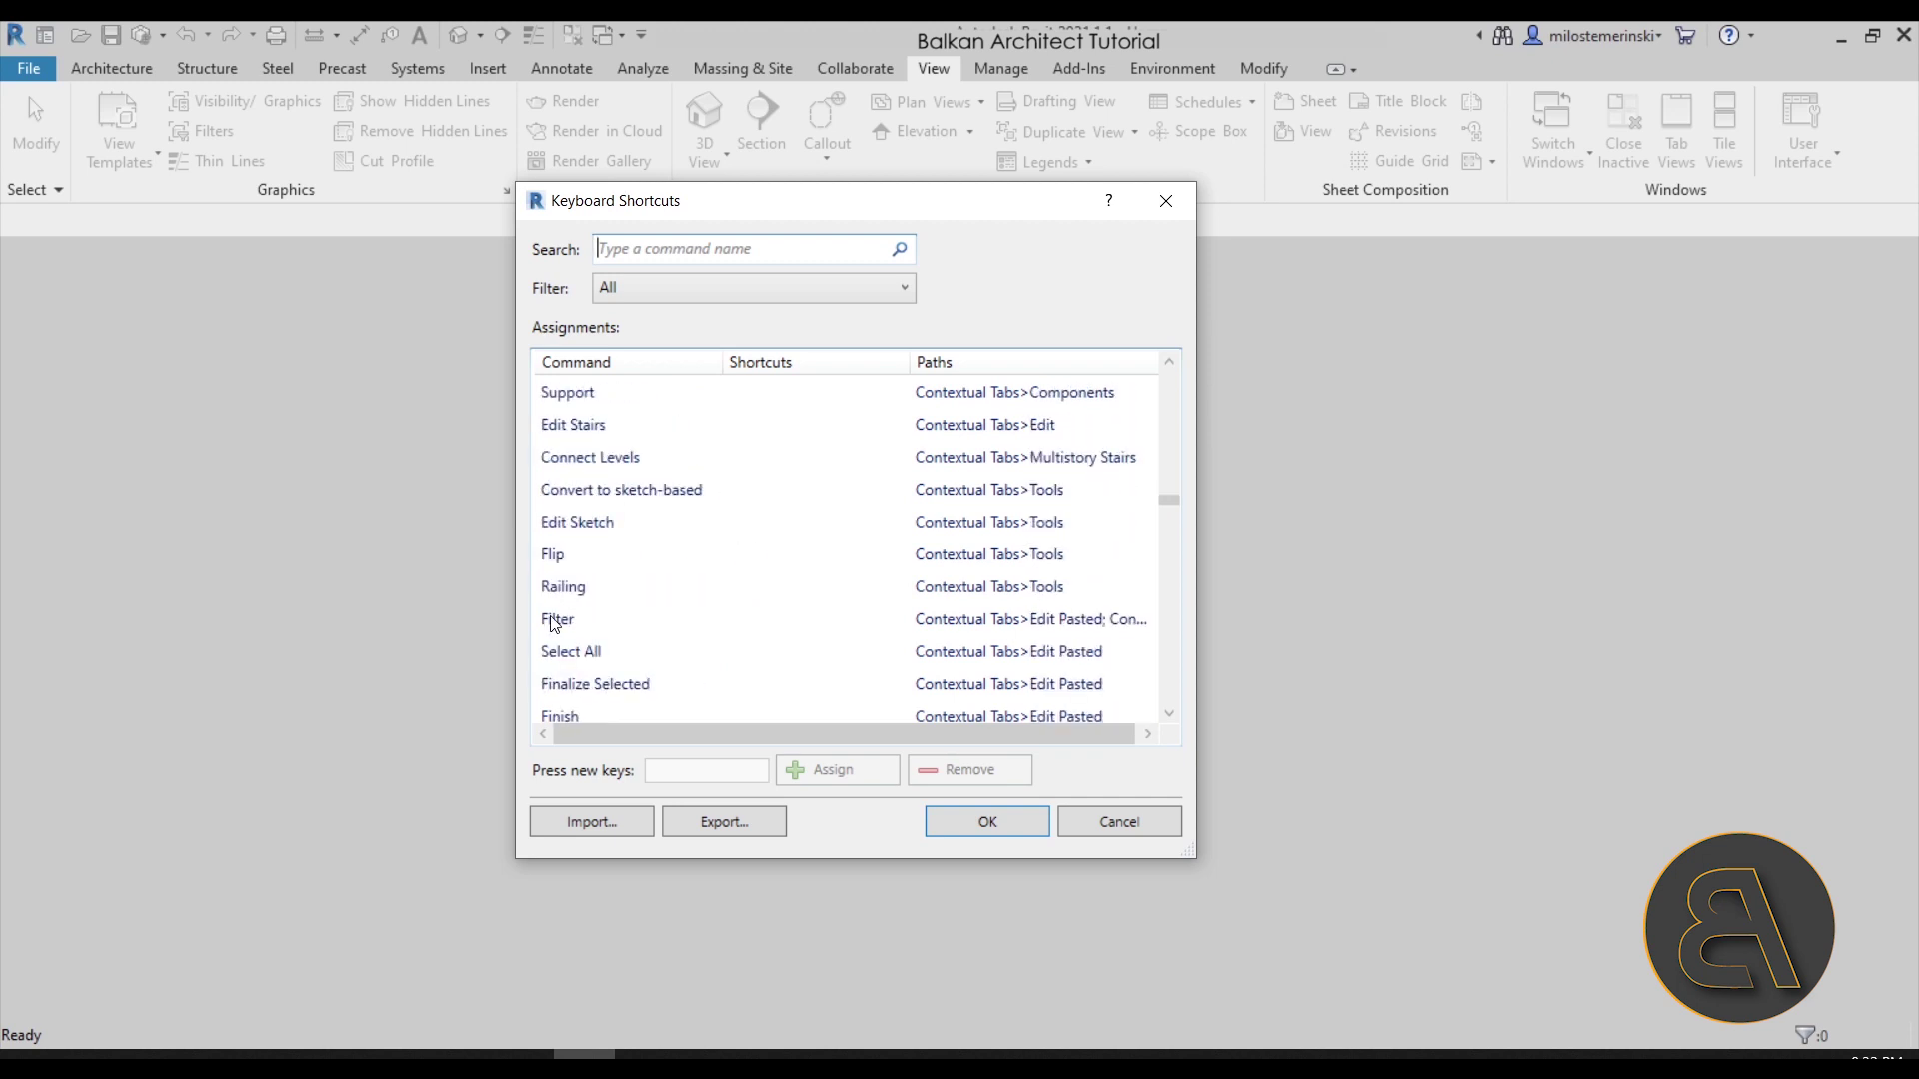
left_click(573, 586)
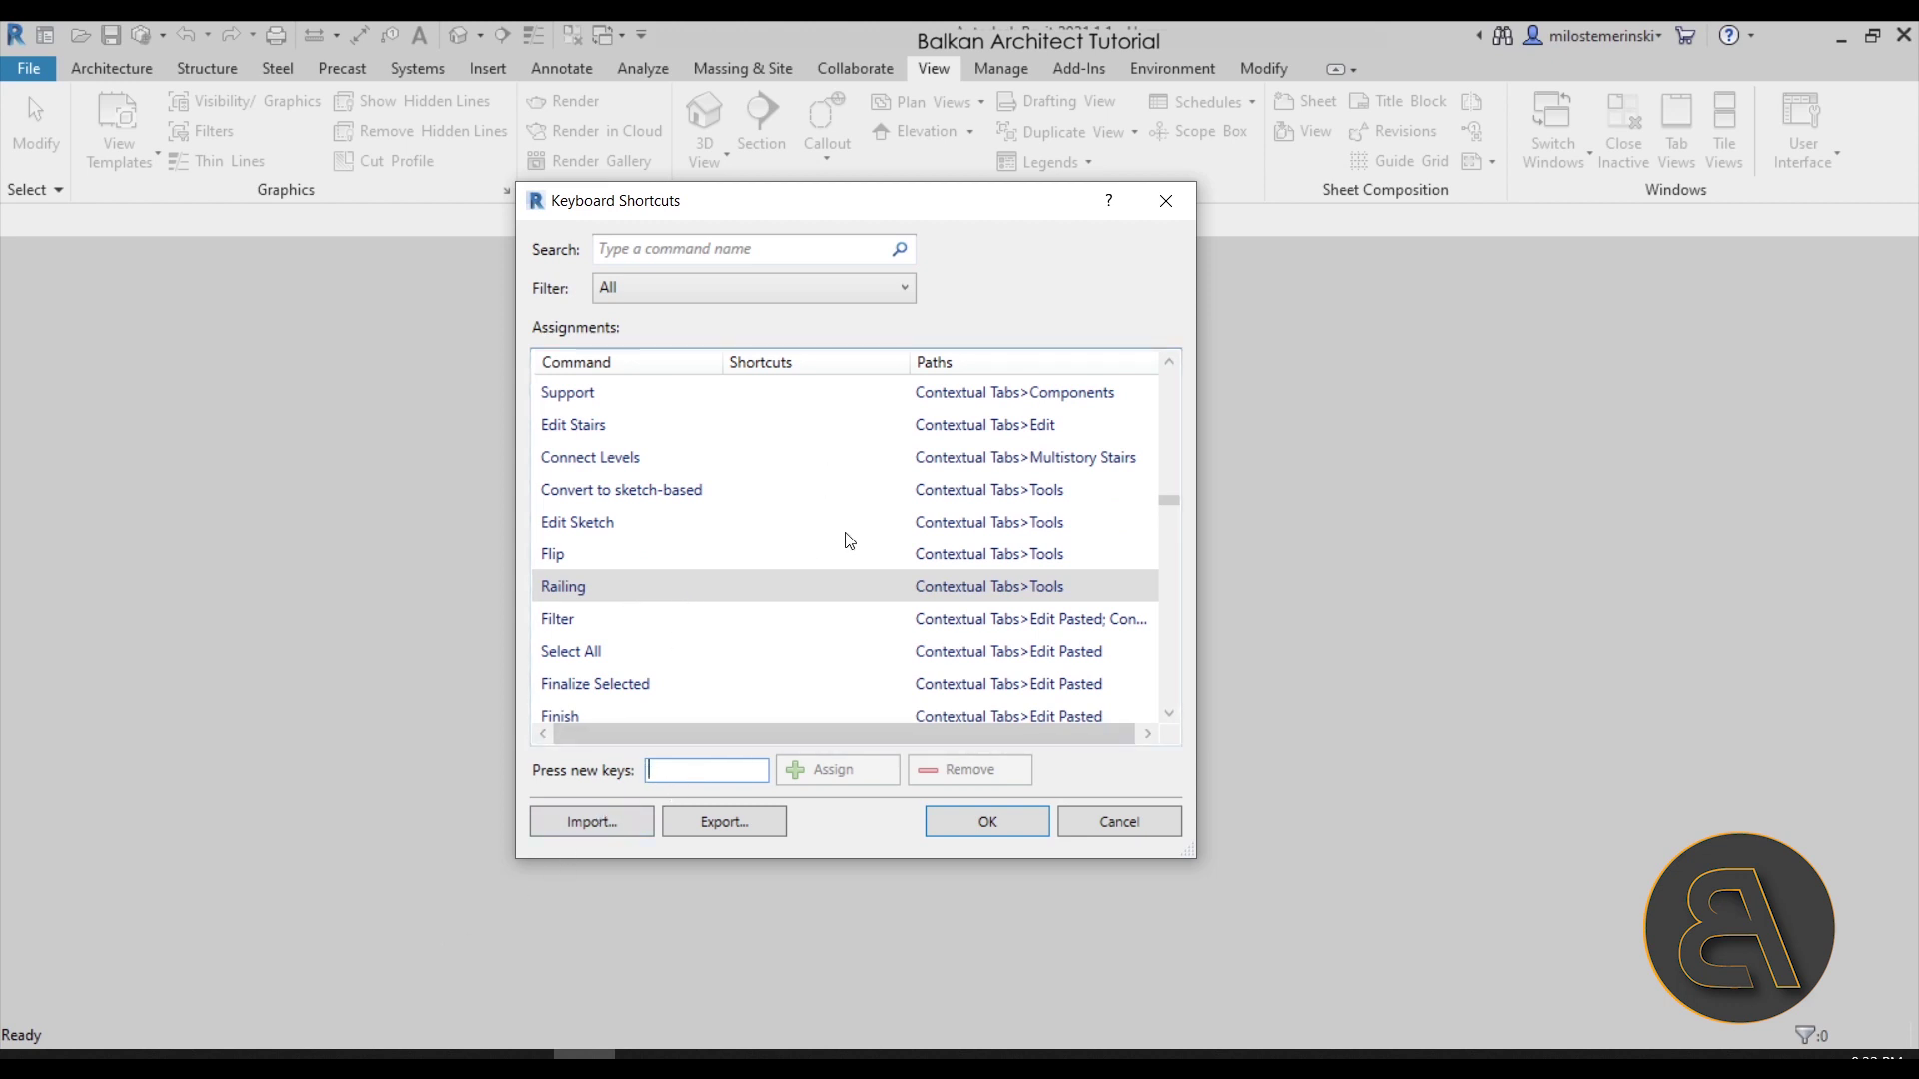
scroll(789, 522, "down", 1)
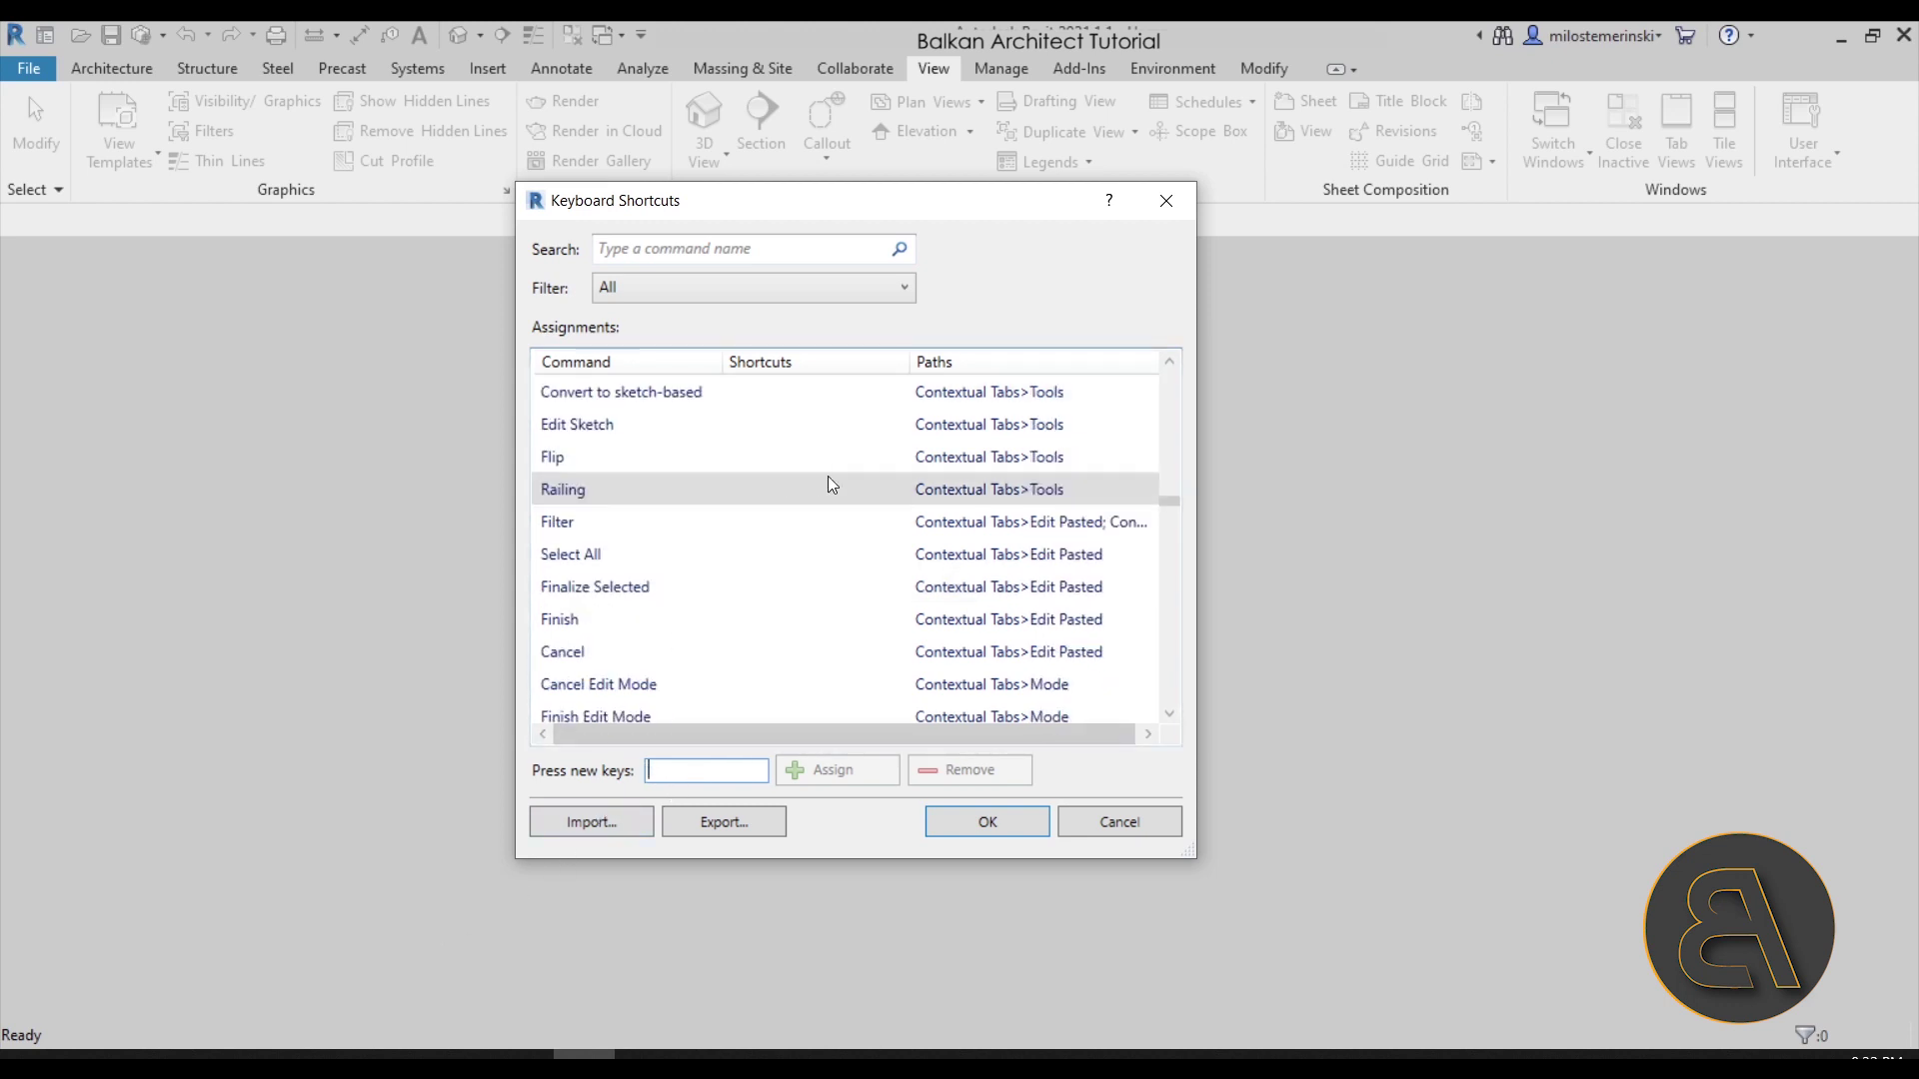
Examine the shortcuts of the Modify geometry commands, return to the start of the assignments list and close Keyboard Shortcuts without changes
left_click_drag(1171, 500, 1136, 422)
scroll(1137, 422, "up", 2)
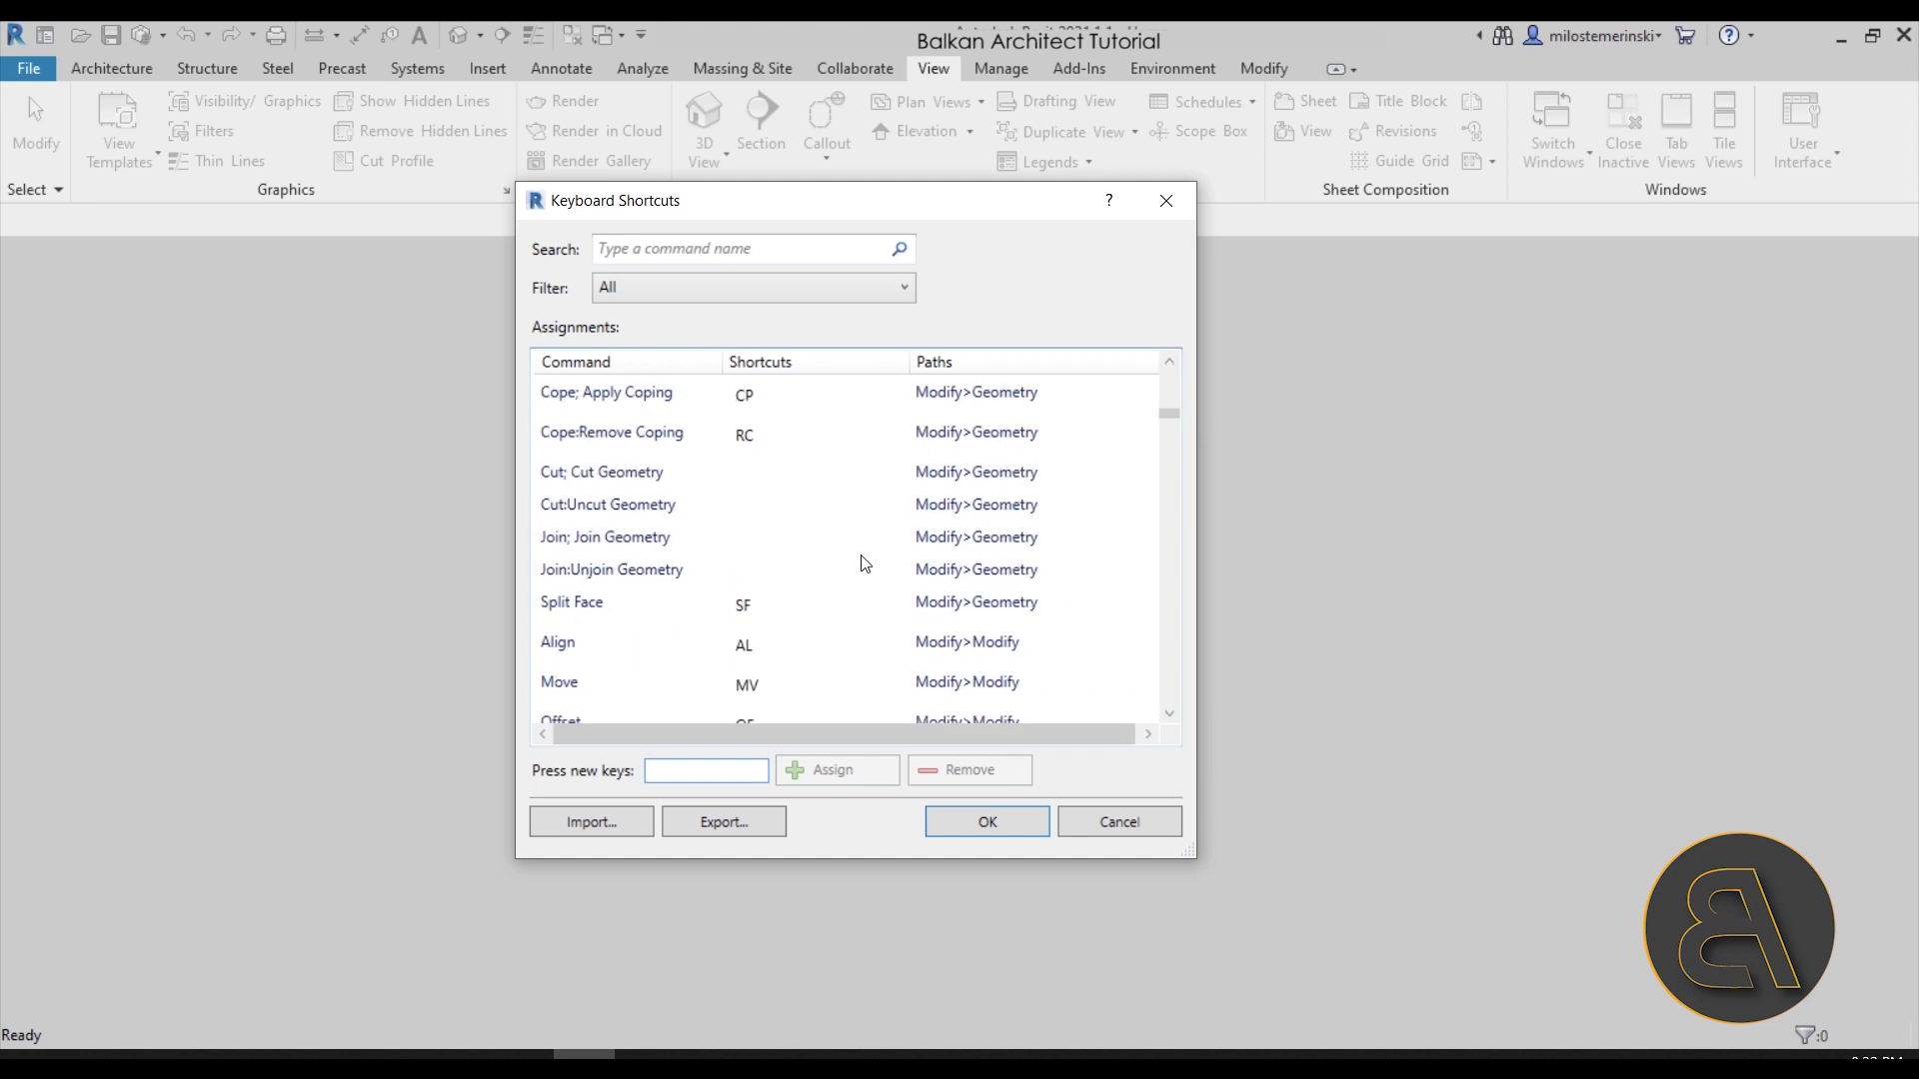
scroll(601, 529, "up", 5)
scroll(601, 530, "up", 8)
left_click_drag(1177, 405, 1170, 378)
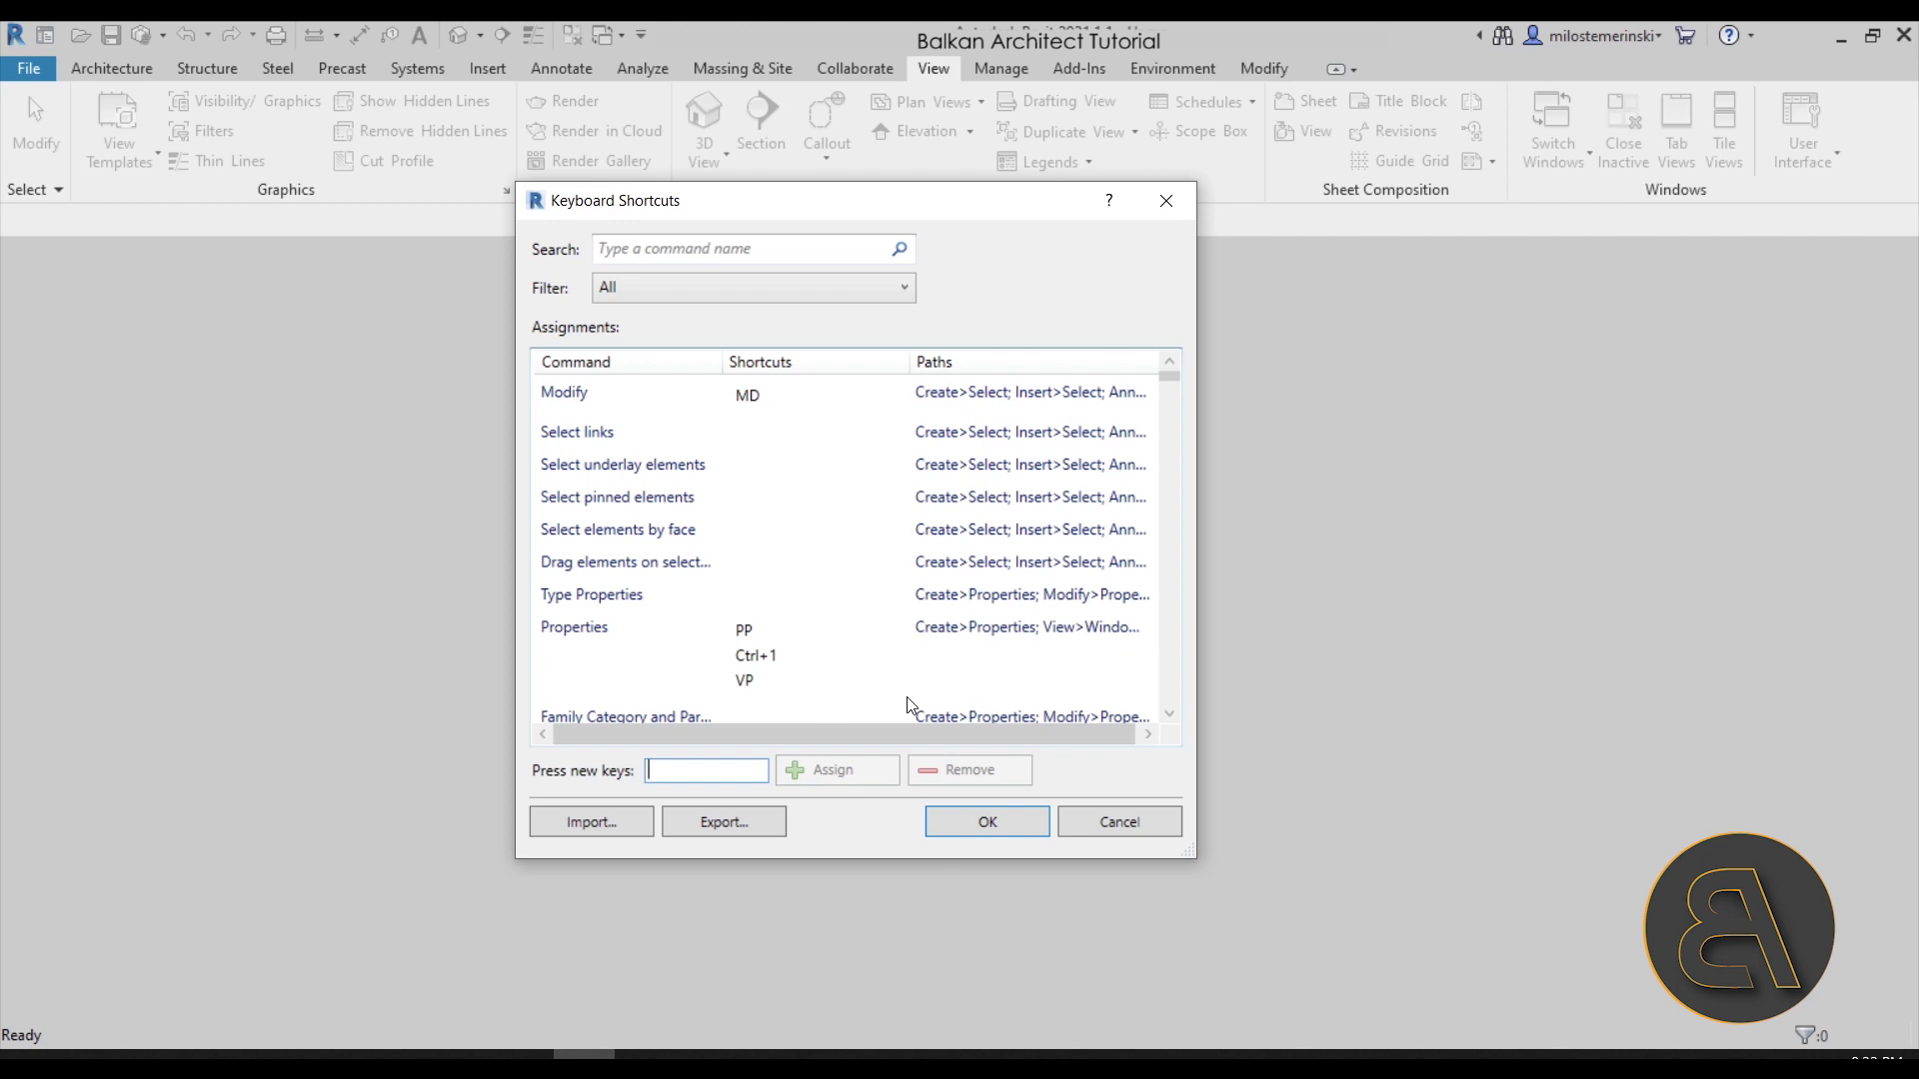
left_click(1166, 200)
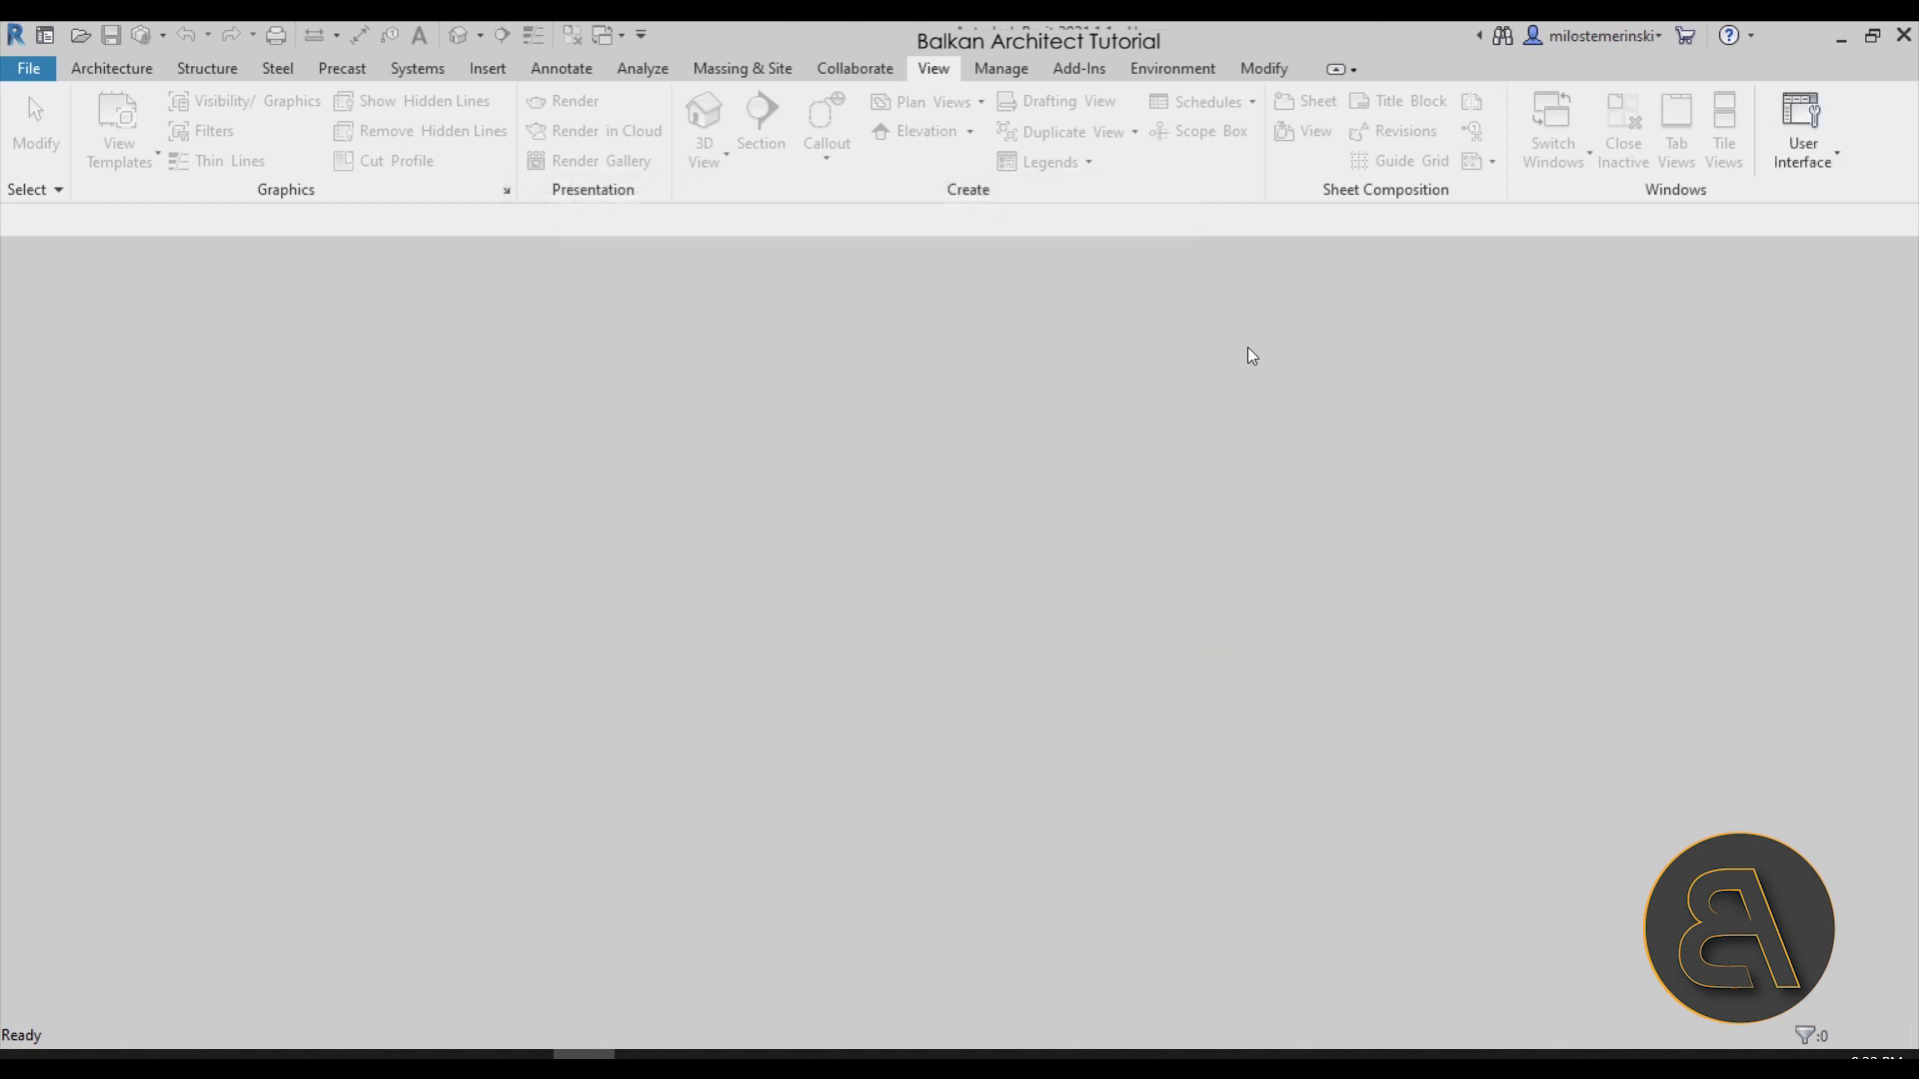